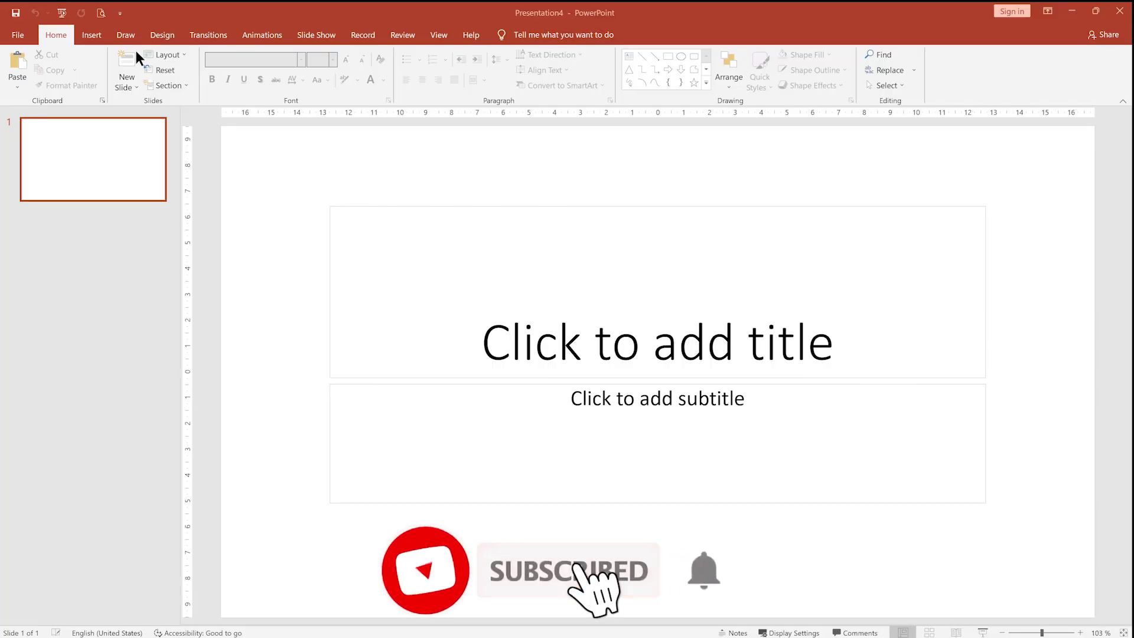
- Switch the slide to the Blank layout and turn on the guides
{"action": "left_click", "coordinate": [167, 54]}
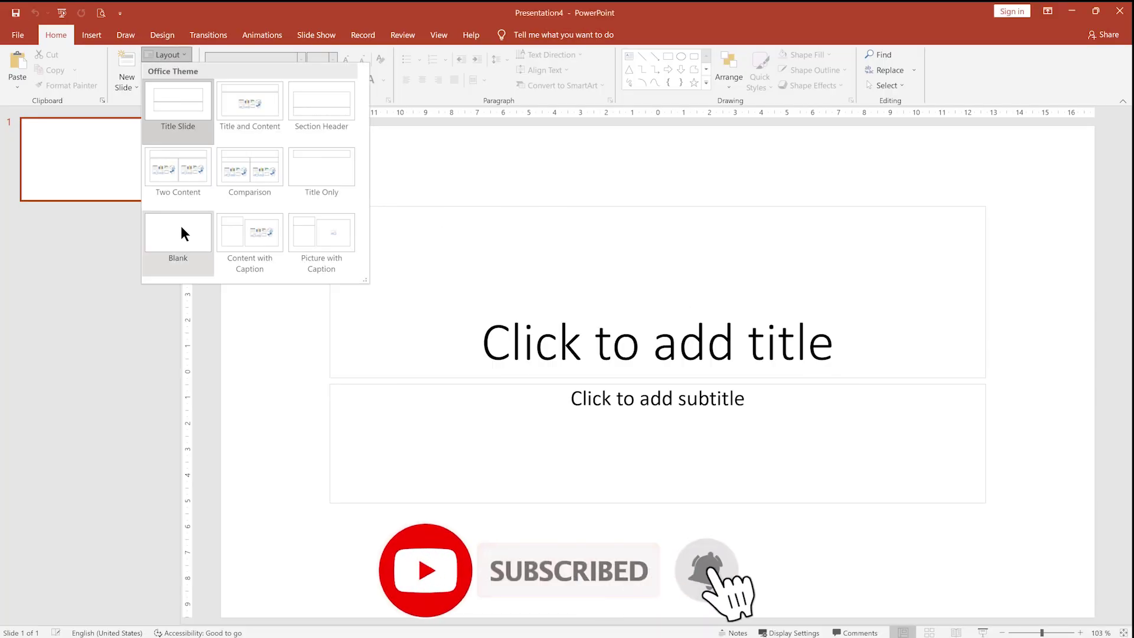
{"action": "left_click", "coordinate": [180, 228]}
{"action": "left_click", "coordinate": [439, 35]}
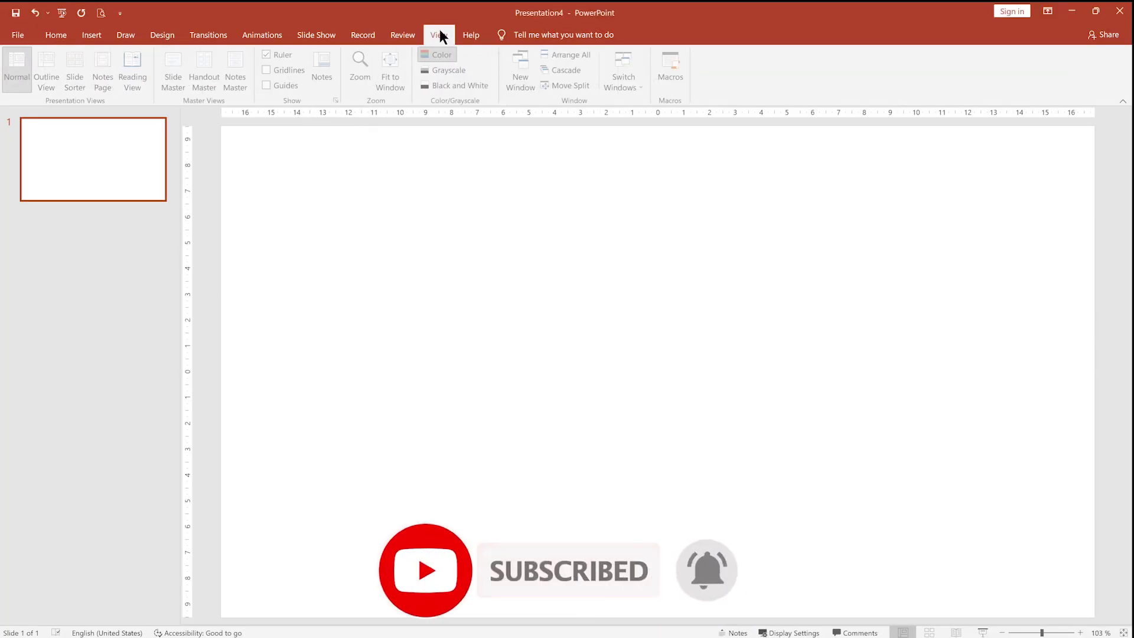
{"action": "left_click", "coordinate": [268, 85]}
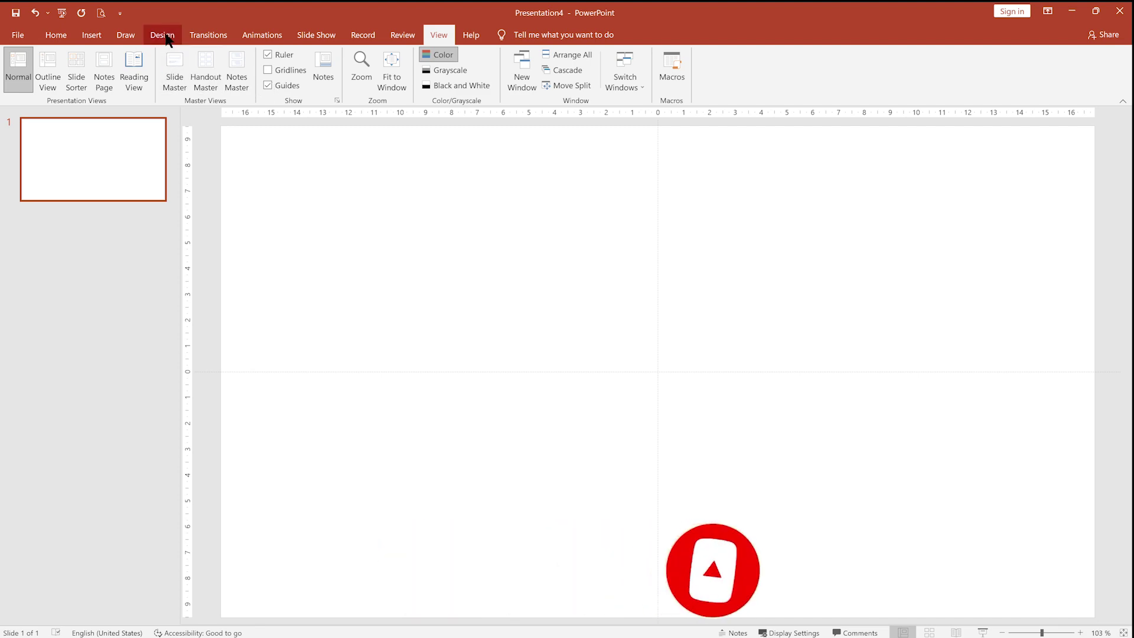
- Draw a blue oval and size it to 13 cm high by 13 cm wide
{"action": "left_click", "coordinate": [92, 34]}
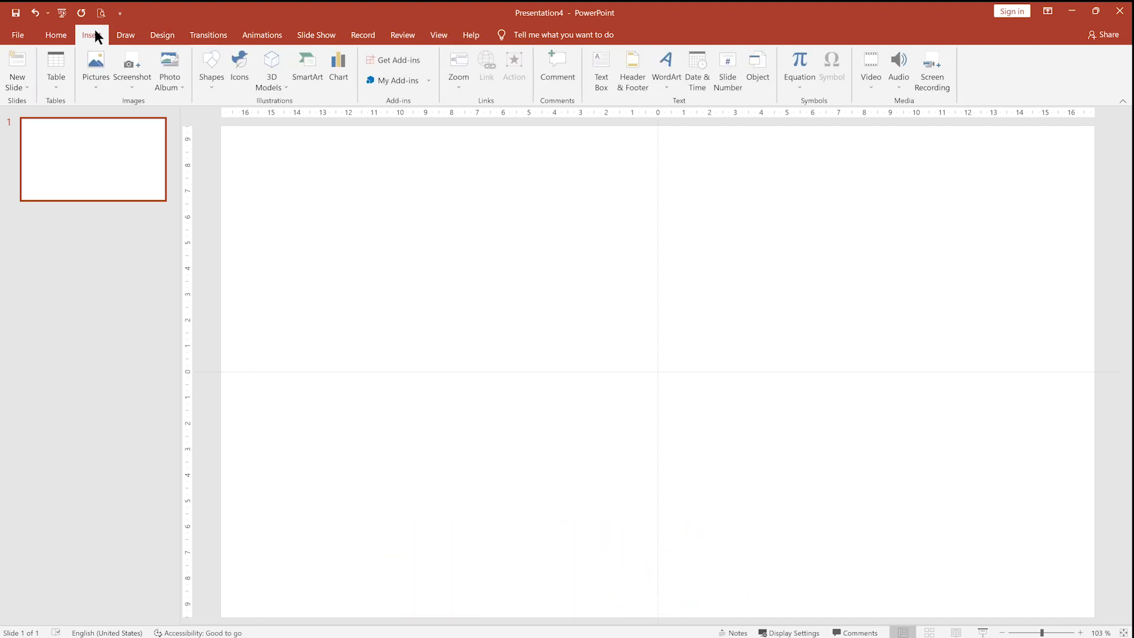
{"action": "left_click", "coordinate": [211, 69]}
{"action": "left_click", "coordinate": [258, 116]}
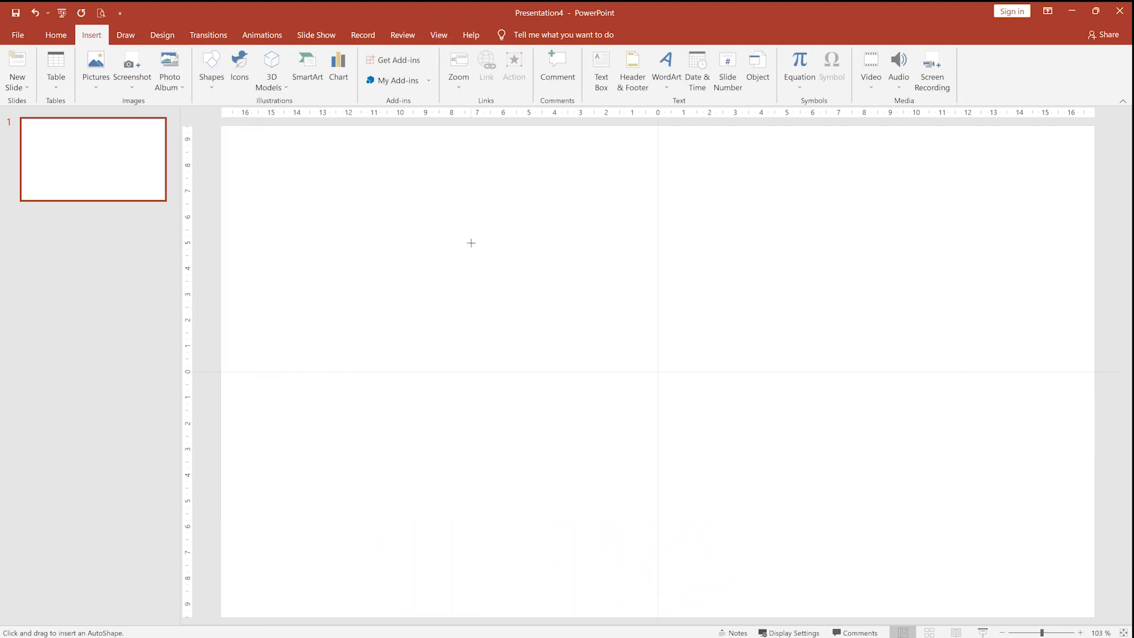
{"action": "left_click_drag", "start_coordinate": [544, 268], "coordinate": [848, 479]}
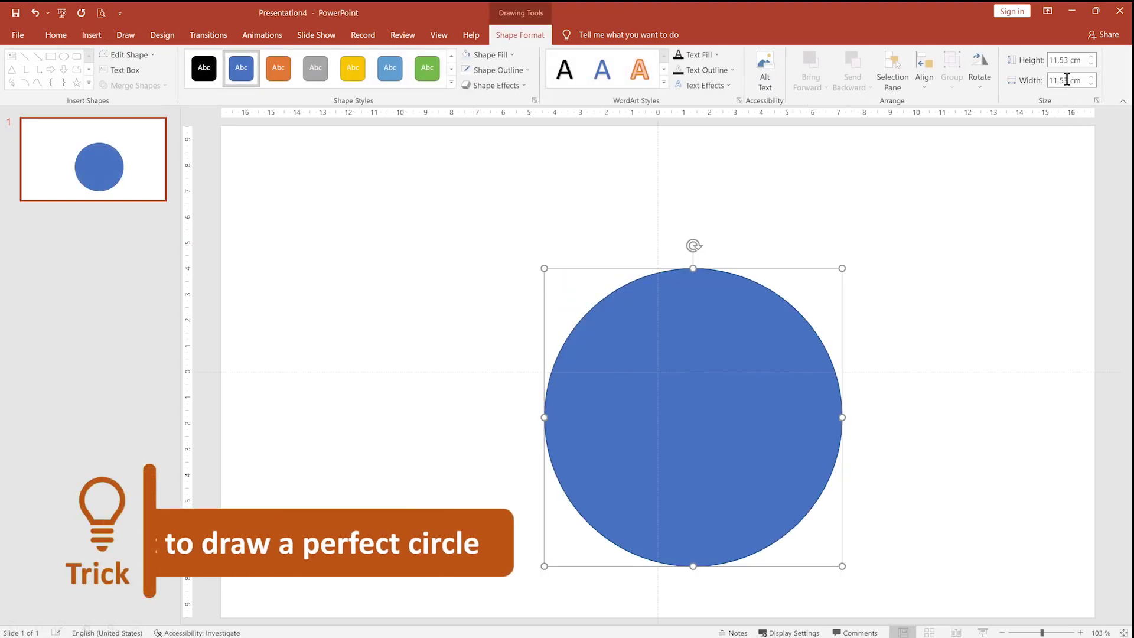
{"action": "triple_click", "coordinate": [1066, 60]}
{"action": "type", "text": "13"}
{"action": "key", "text": "Tab"}
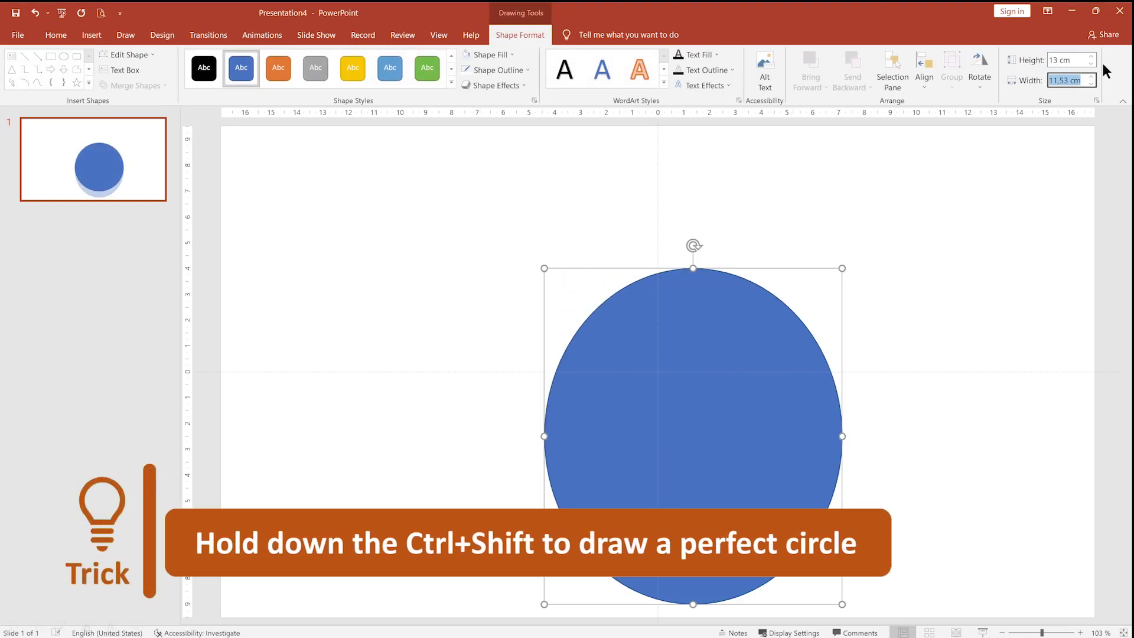
{"action": "type", "text": "13"}
{"action": "key", "text": "Return"}
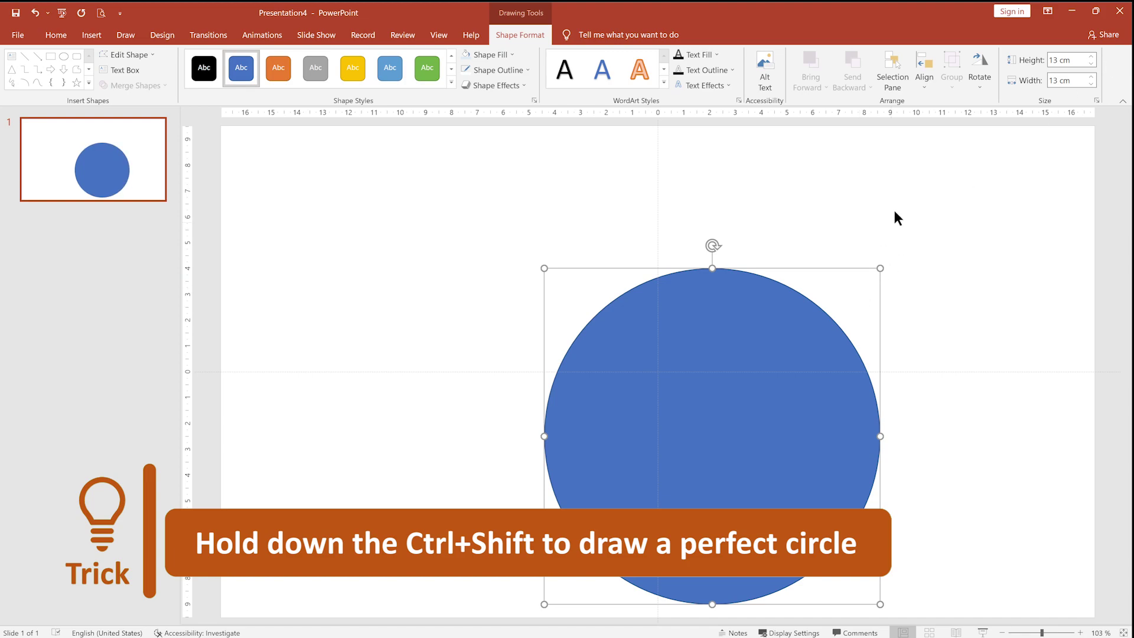
- Centre the circle horizontally and vertically on the slide
{"action": "left_click", "coordinate": [920, 62]}
{"action": "left_click", "coordinate": [929, 117]}
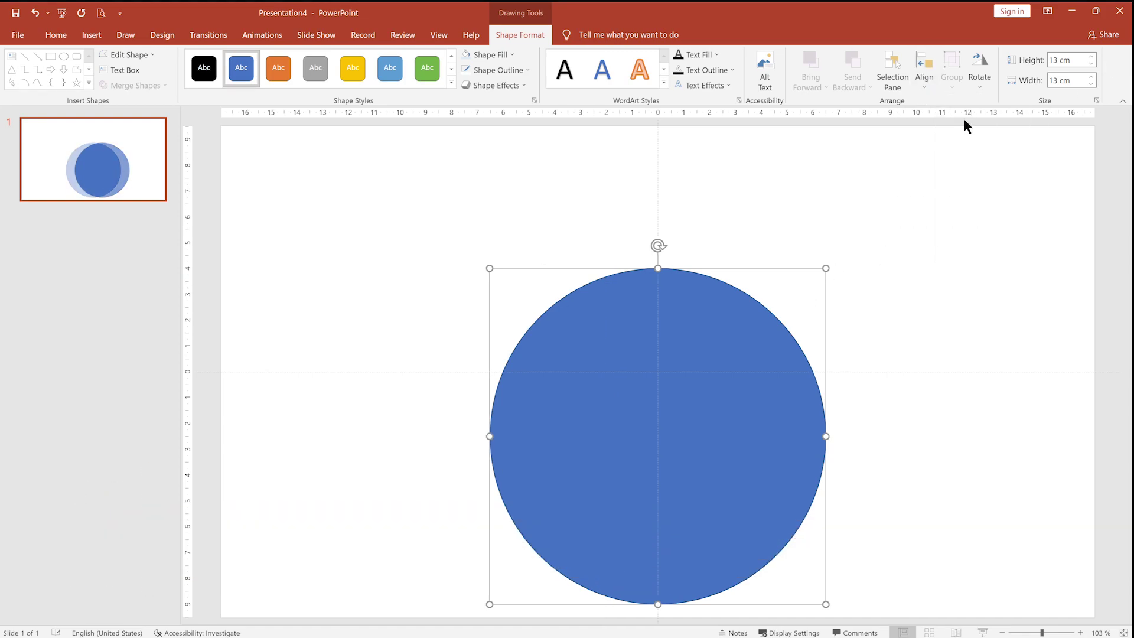
{"action": "left_click", "coordinate": [930, 80]}
{"action": "left_click", "coordinate": [941, 169]}
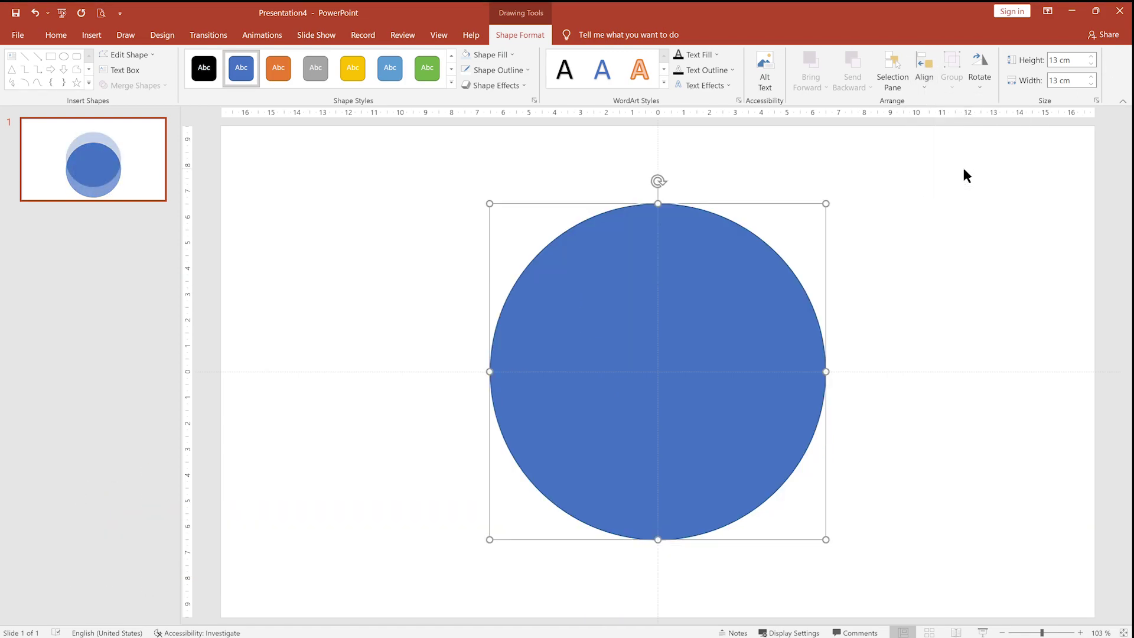
{"action": "left_click", "coordinate": [937, 222]}
{"action": "left_click", "coordinate": [94, 35]}
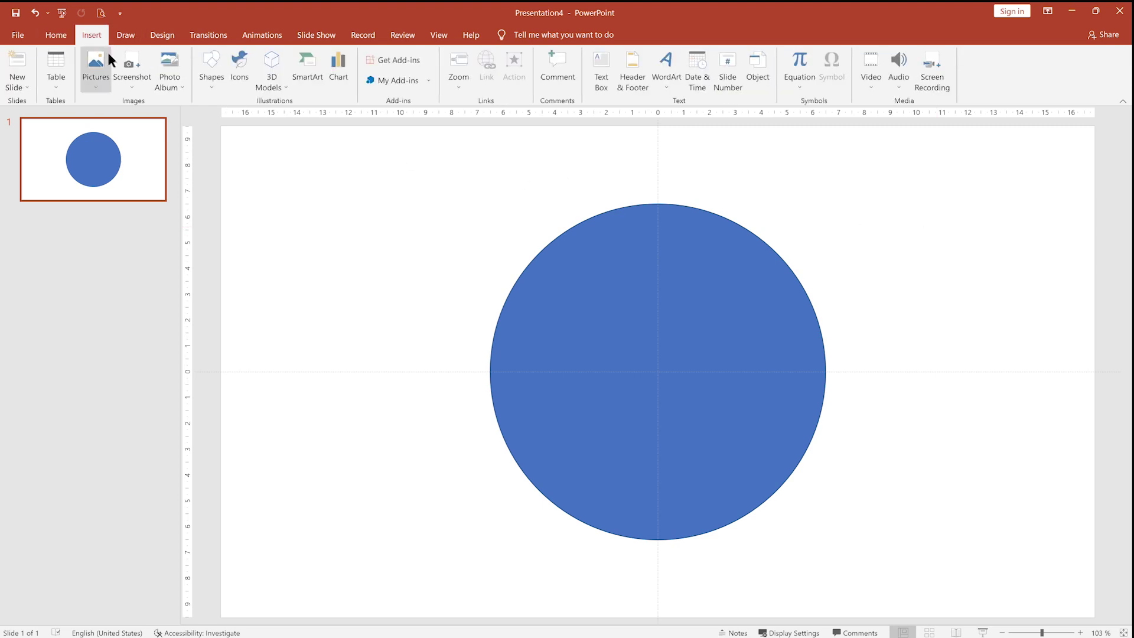
- Draw a long rounded rectangle at upper left and make its ends fully rounded
{"action": "left_click", "coordinate": [218, 65]}
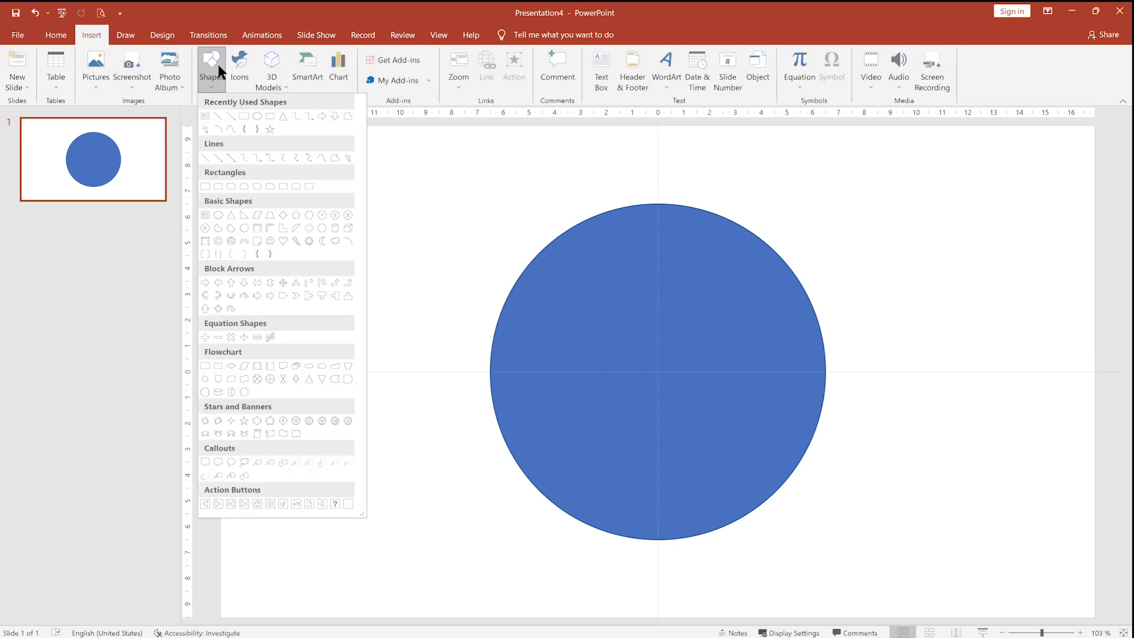
{"action": "left_click", "coordinate": [270, 113]}
{"action": "left_click_drag", "start_coordinate": [290, 223], "coordinate": [628, 282]}
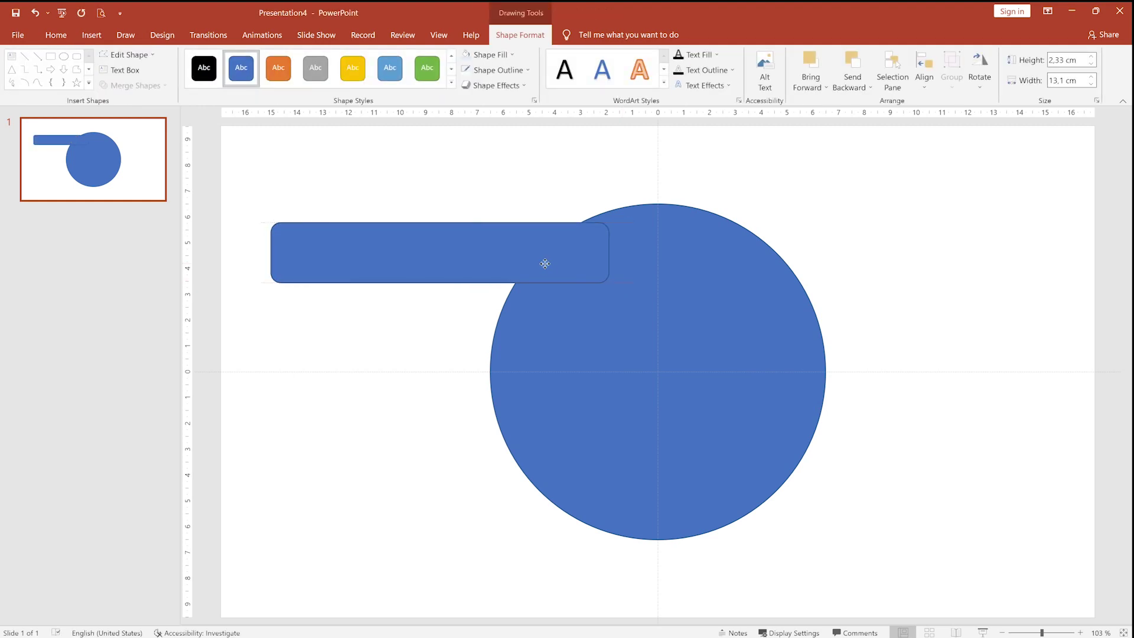
{"action": "left_click_drag", "start_coordinate": [562, 263], "coordinate": [553, 263]}
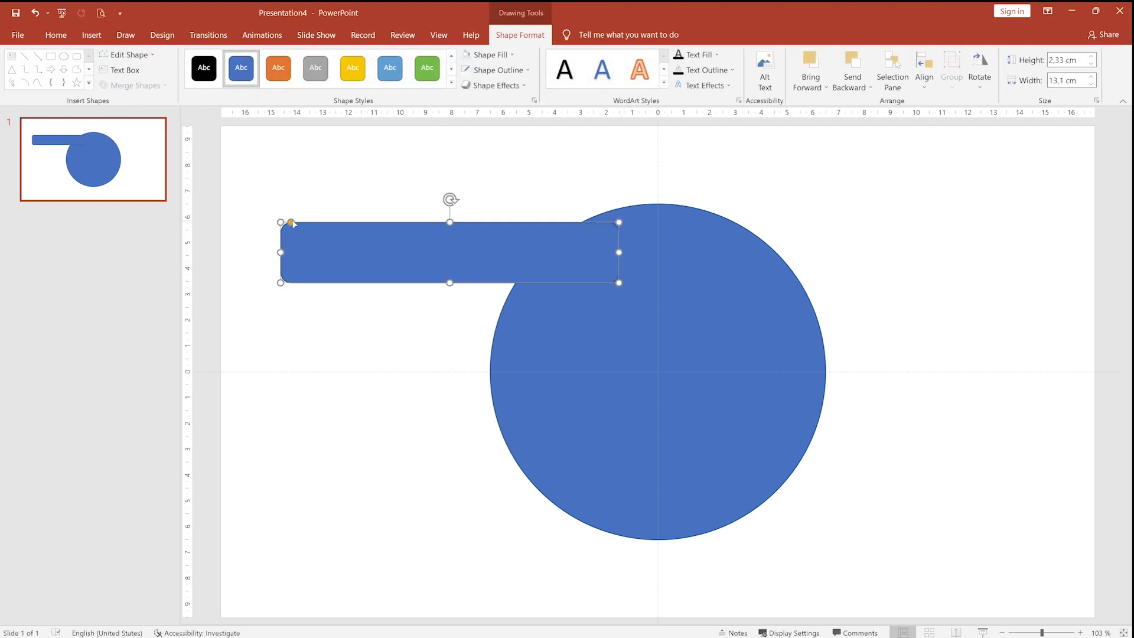
{"action": "left_click_drag", "start_coordinate": [291, 223], "coordinate": [380, 224]}
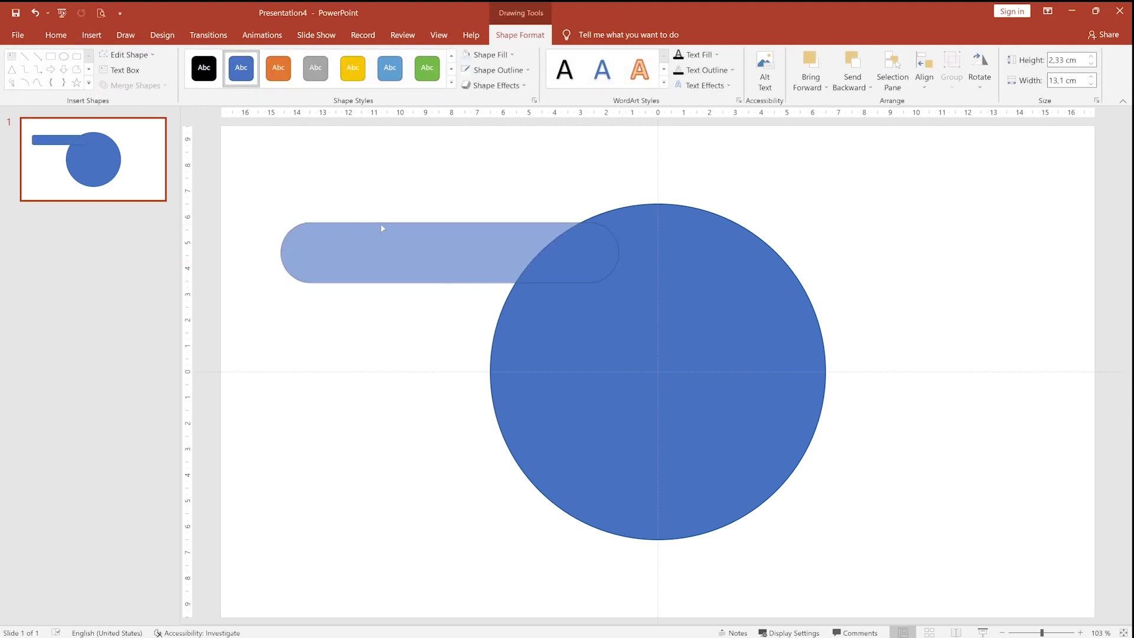
- Set the pill bar's height to 3 cm, leaving its width unchanged
{"action": "left_click", "coordinate": [1076, 63]}
{"action": "type", "text": "2,5"}
{"action": "key", "text": "Return"}
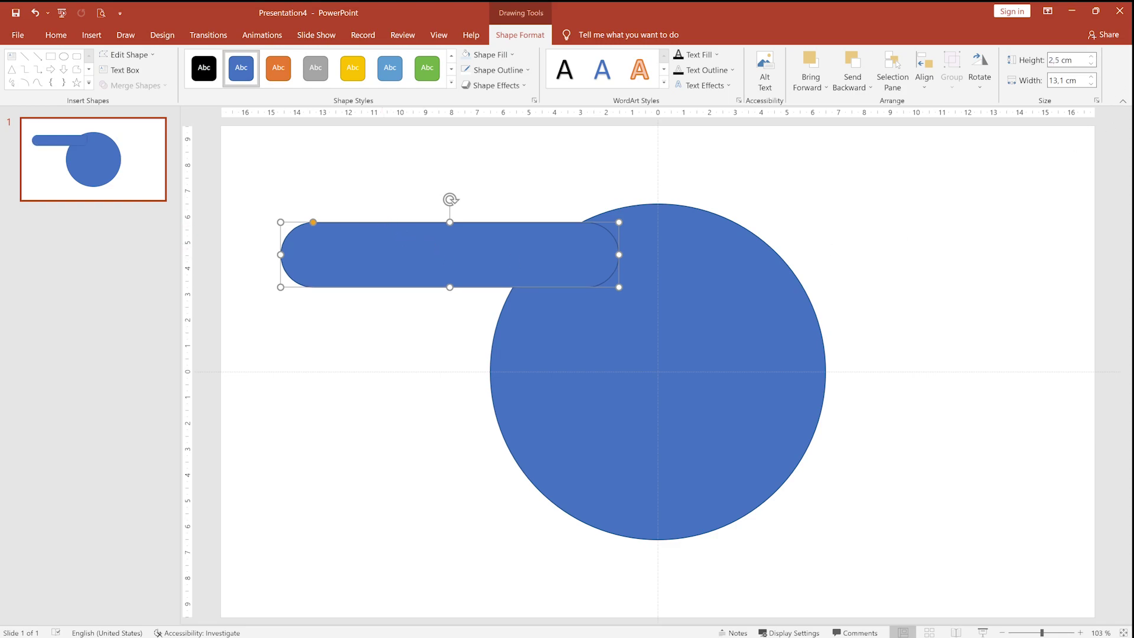
{"action": "left_click", "coordinate": [1066, 60]}
{"action": "type", "text": "3"}
{"action": "key", "text": "Return"}
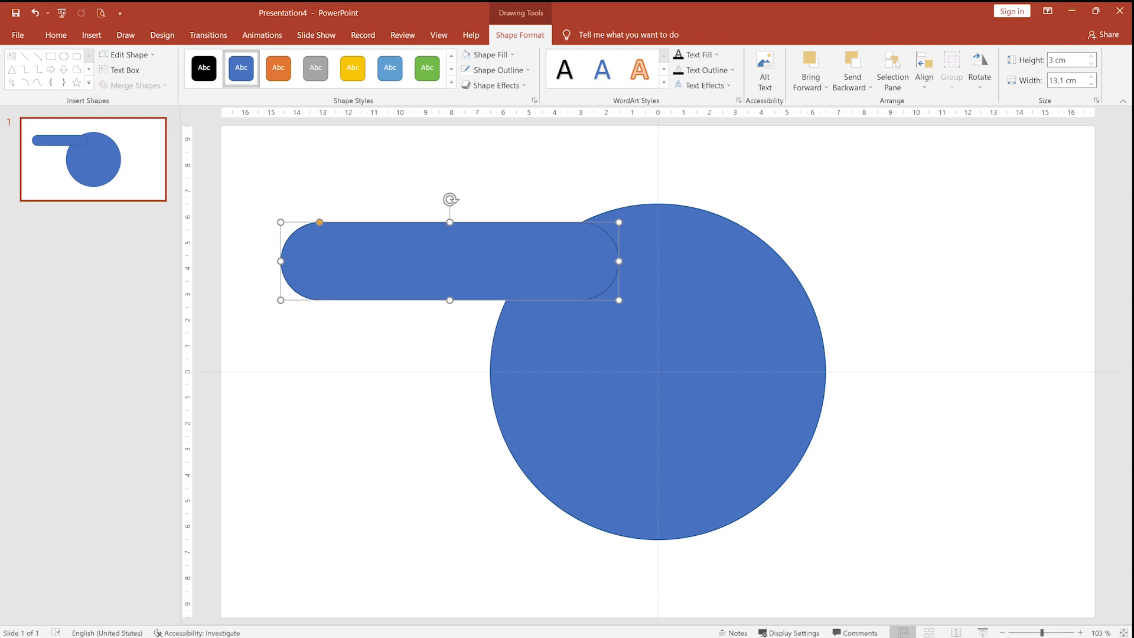
{"action": "left_click", "coordinate": [1091, 76]}
{"action": "left_click", "coordinate": [1081, 79]}
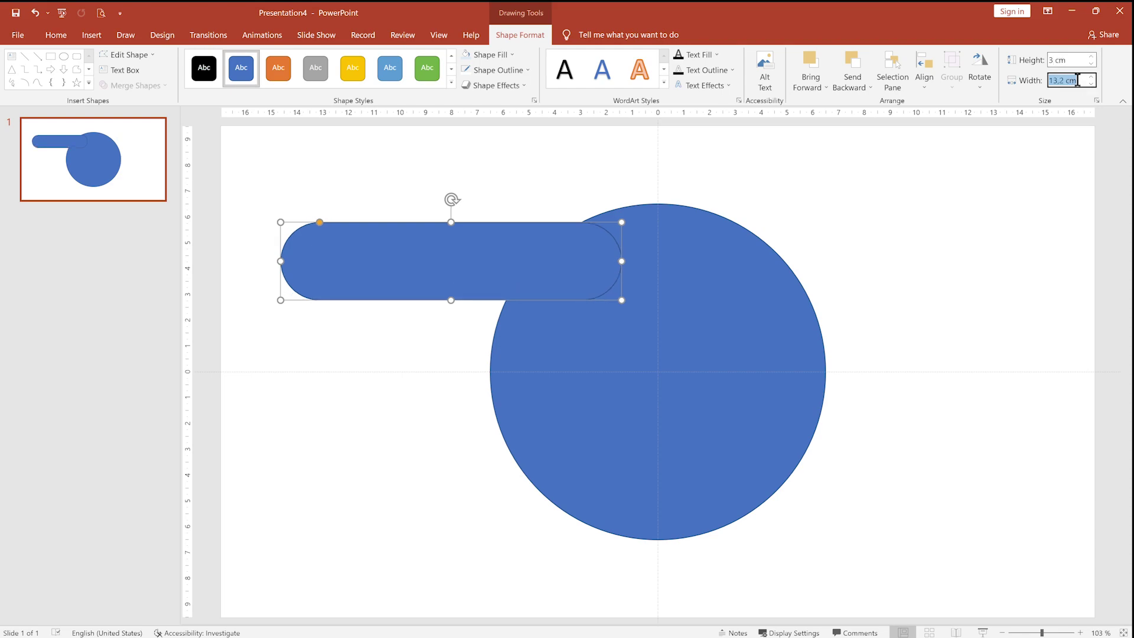
{"action": "type", "text": "1"}
{"action": "key", "text": "Escape"}
- Copy the bar near the slide bottom and align the two bars' right edges
{"action": "left_click_drag", "start_coordinate": [463, 268], "coordinate": [487, 268]}
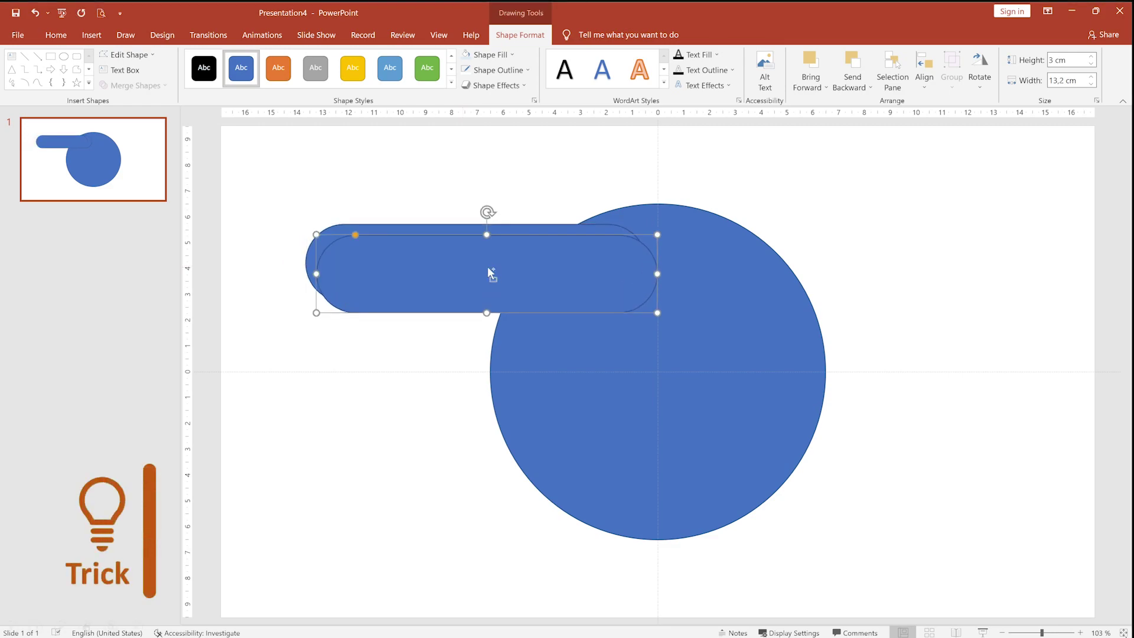
{"action": "left_click_drag", "start_coordinate": [488, 267], "coordinate": [497, 470]}
{"action": "left_click", "coordinate": [514, 279], "text": "ctrl"}
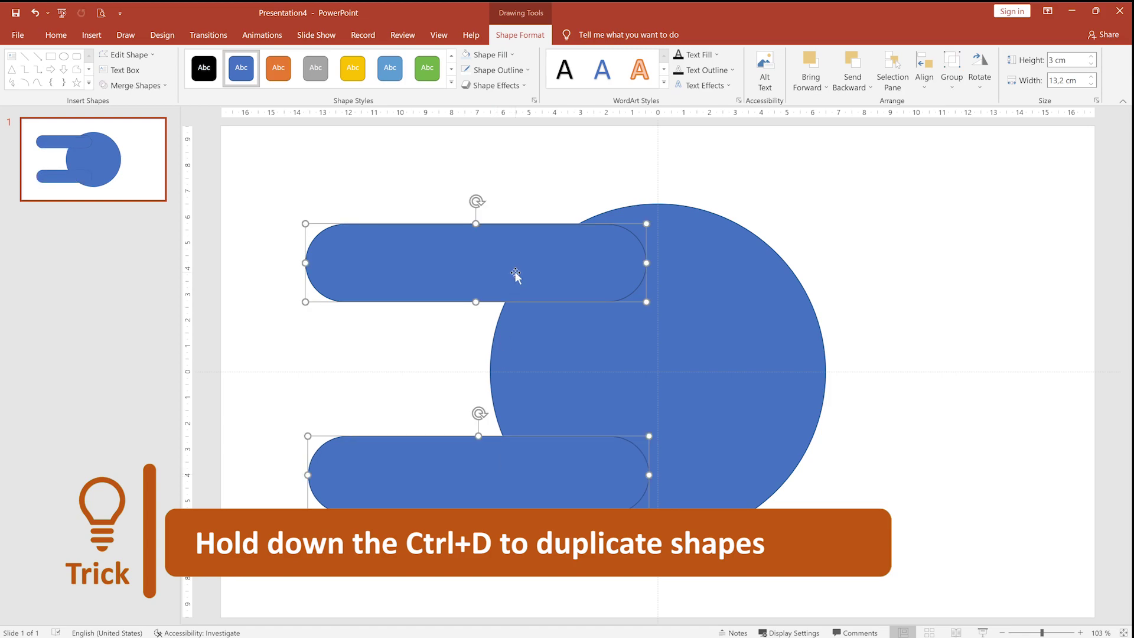
{"action": "left_click", "coordinate": [933, 77]}
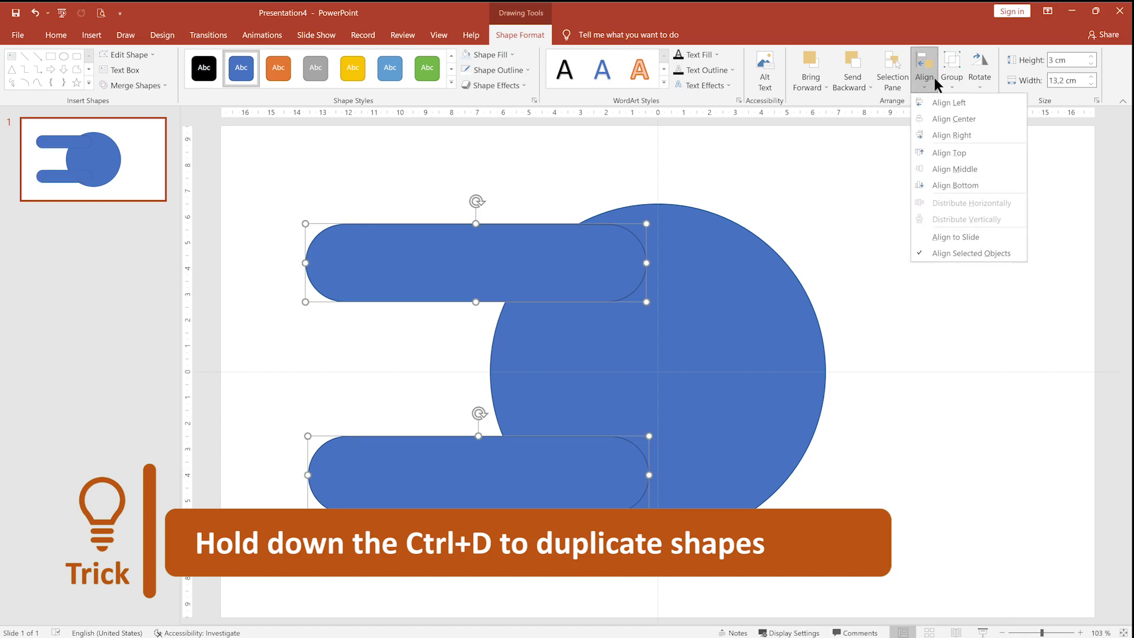
{"action": "left_click", "coordinate": [962, 135]}
{"action": "left_click", "coordinate": [857, 268]}
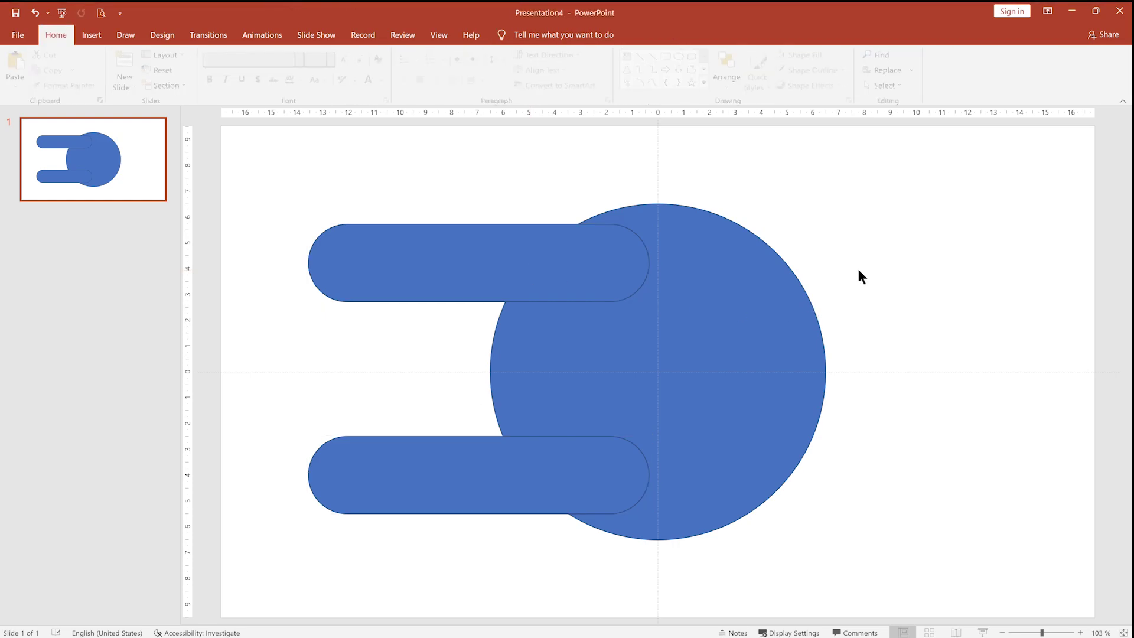
- Add a middle copy further left and distribute the three bars evenly vertically
{"action": "left_click", "coordinate": [606, 261]}
{"action": "left_click_drag", "start_coordinate": [558, 269], "coordinate": [501, 363]}
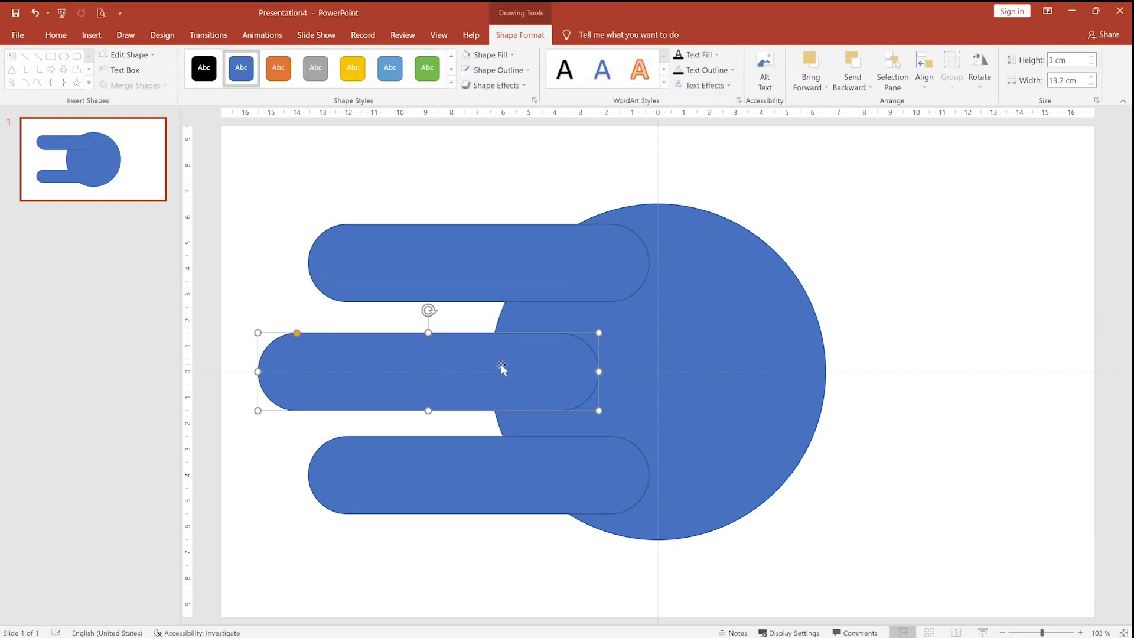
{"action": "left_click", "coordinate": [508, 288], "text": "shift"}
{"action": "left_click", "coordinate": [489, 472], "text": "shift"}
{"action": "left_click", "coordinate": [926, 73]}
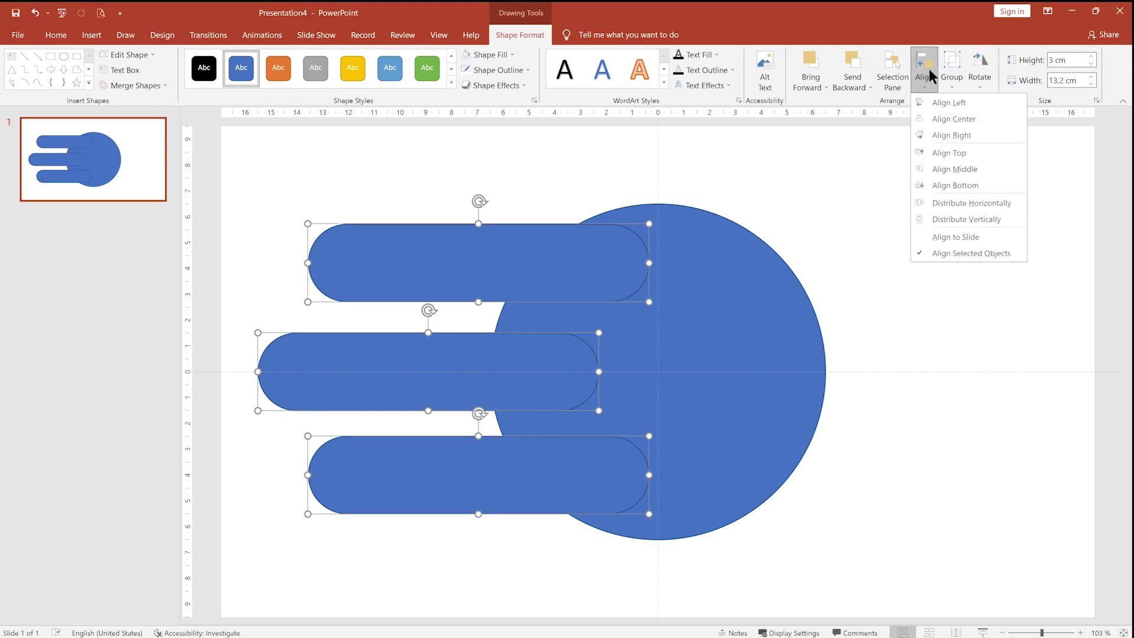
{"action": "left_click", "coordinate": [978, 226]}
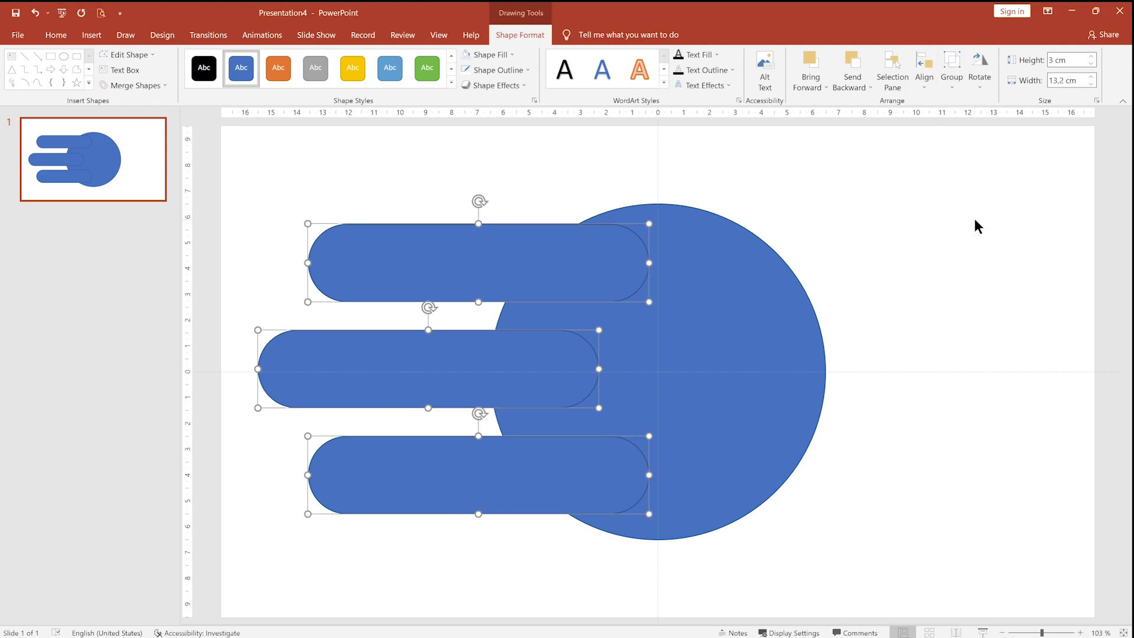
- Group the three bars, centre the group vertically on the slide, then ungroup them
{"action": "right_click", "coordinate": [614, 269]}
{"action": "left_click", "coordinate": [724, 346]}
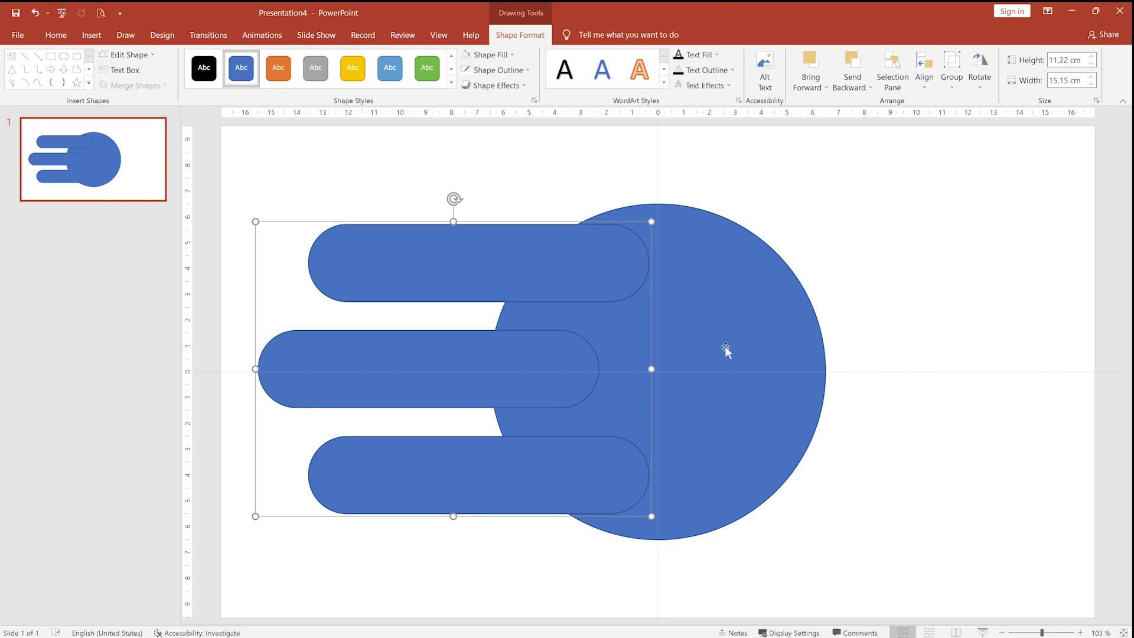
{"action": "left_click", "coordinate": [949, 74]}
{"action": "left_click", "coordinate": [916, 64]}
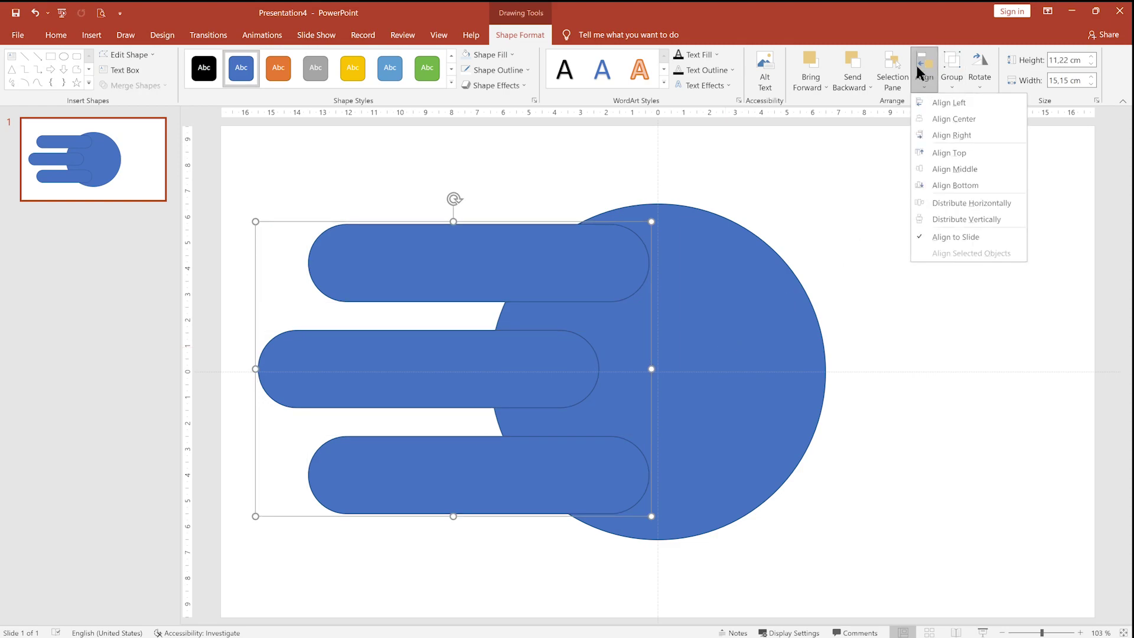
{"action": "left_click", "coordinate": [954, 170]}
{"action": "right_click", "coordinate": [616, 267]}
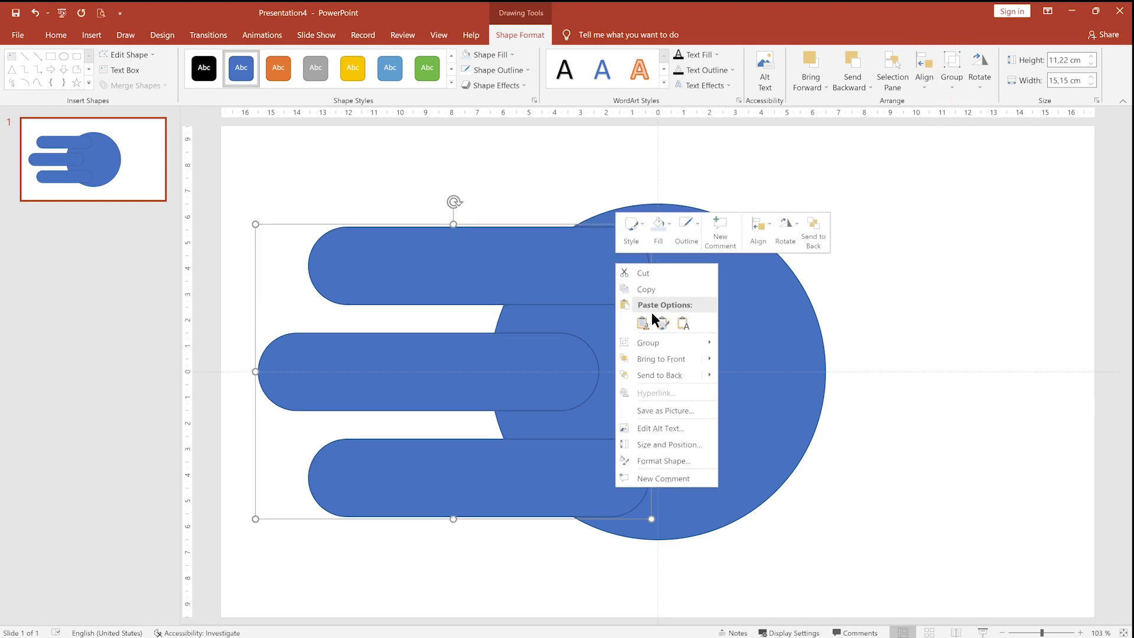
{"action": "left_click", "coordinate": [762, 377]}
{"action": "left_click", "coordinate": [866, 365]}
{"action": "left_click", "coordinate": [632, 298]}
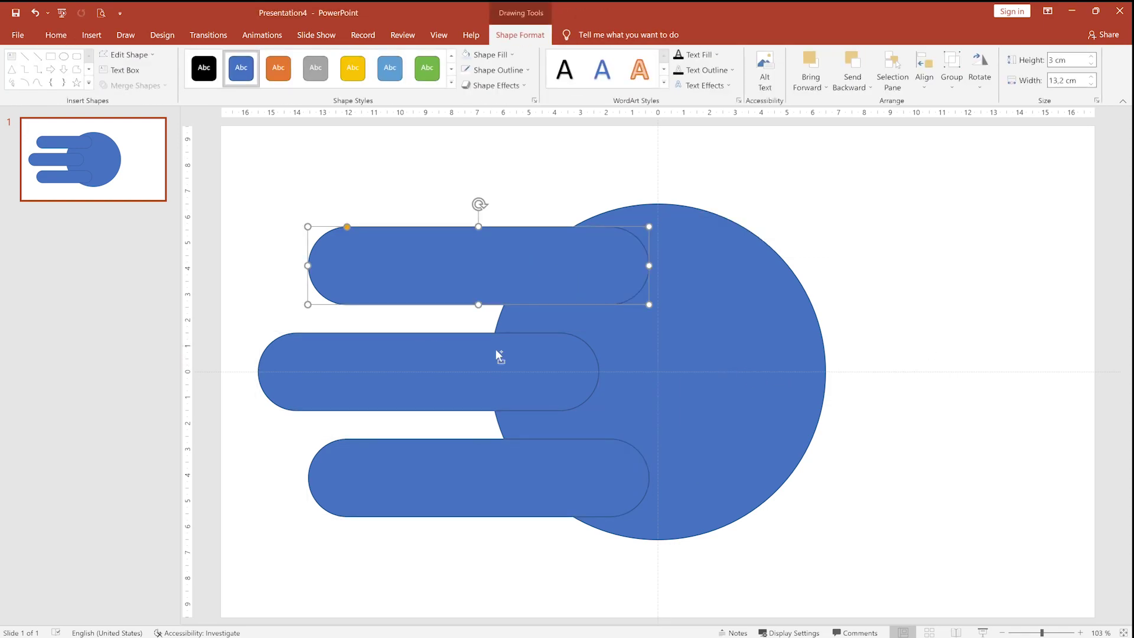
{"action": "left_click", "coordinate": [495, 355], "text": "shift"}
- Copy all three bars to the slide's right side and shift the top-right bar slightly left
{"action": "left_click", "coordinate": [494, 449], "text": "shift"}
{"action": "left_click_drag", "start_coordinate": [489, 377], "coordinate": [882, 393]}
{"action": "left_click", "coordinate": [827, 274]}
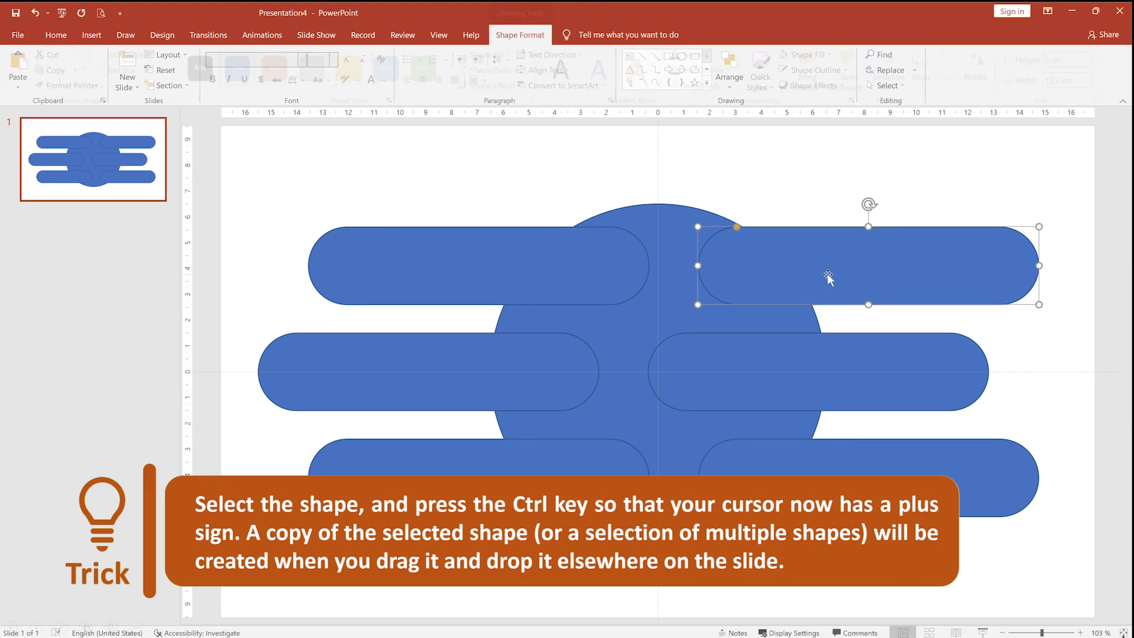
{"action": "left_click_drag", "start_coordinate": [827, 274], "coordinate": [807, 274]}
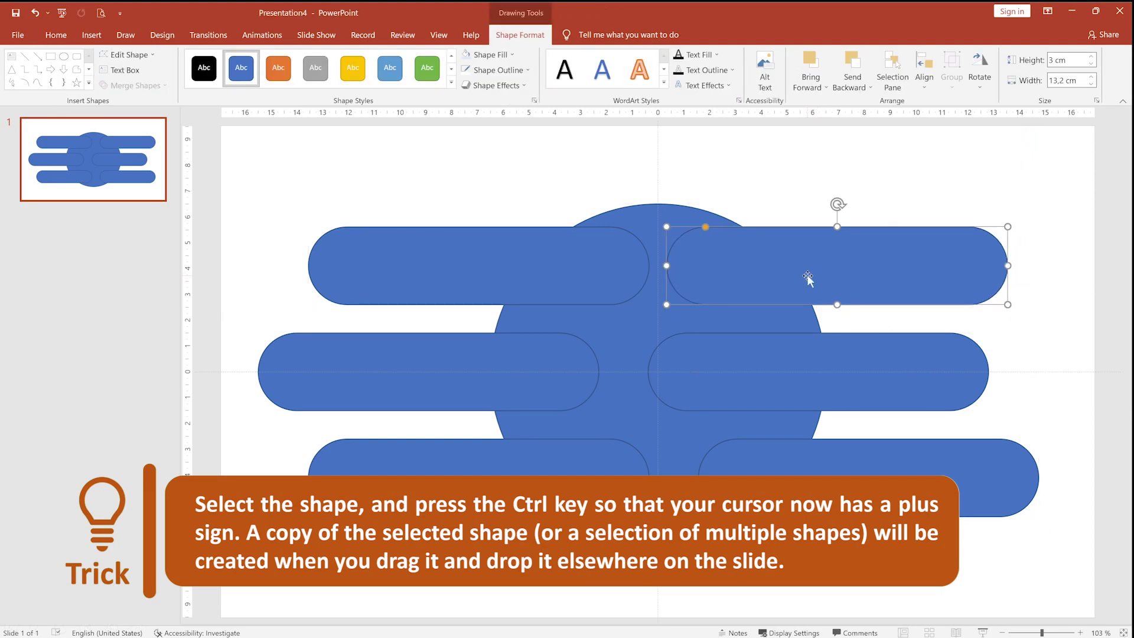
- Align the outer right bars' left edges, move the middle-right bar right, and select everything
{"action": "left_click", "coordinate": [790, 473], "text": "shift"}
{"action": "left_click", "coordinate": [916, 79]}
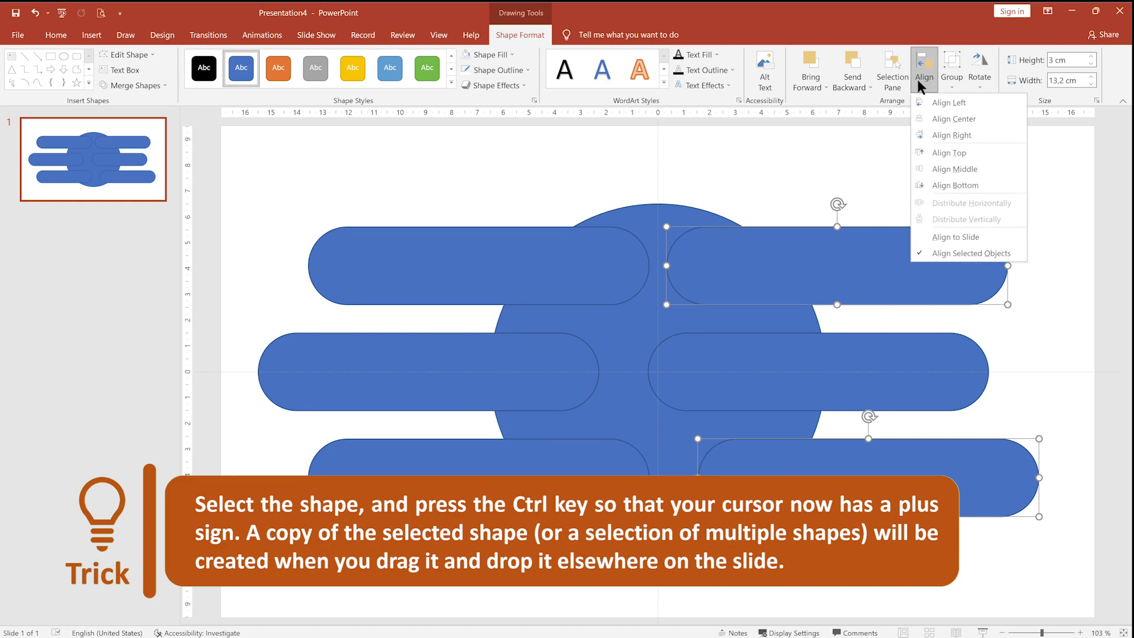
{"action": "left_click", "coordinate": [928, 107]}
{"action": "left_click", "coordinate": [721, 354]}
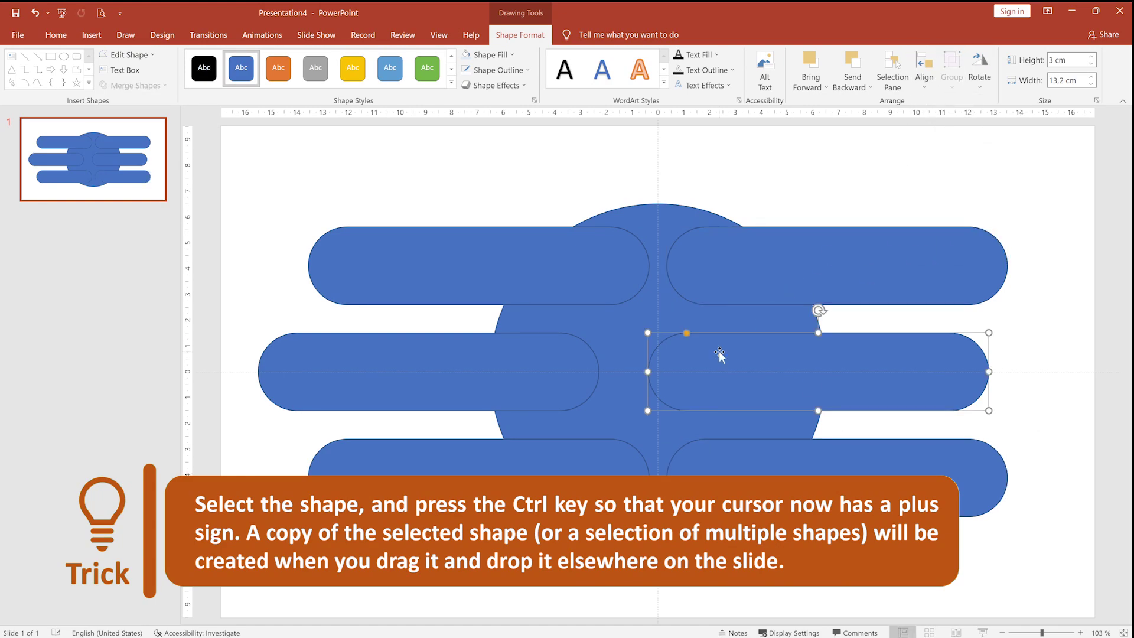
{"action": "left_click_drag", "start_coordinate": [700, 357], "coordinate": [767, 352]}
{"action": "left_click_drag", "start_coordinate": [232, 127], "coordinate": [1080, 597]}
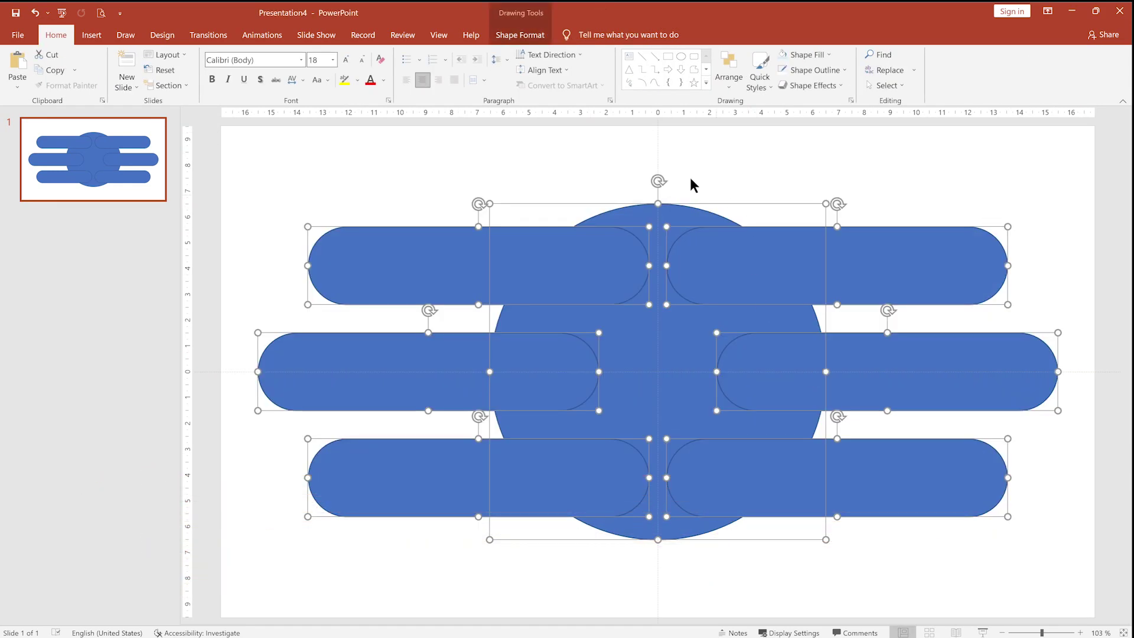
- Fragment all shapes with Merge Shapes and delete the leftover circle piece
{"action": "left_click", "coordinate": [512, 36]}
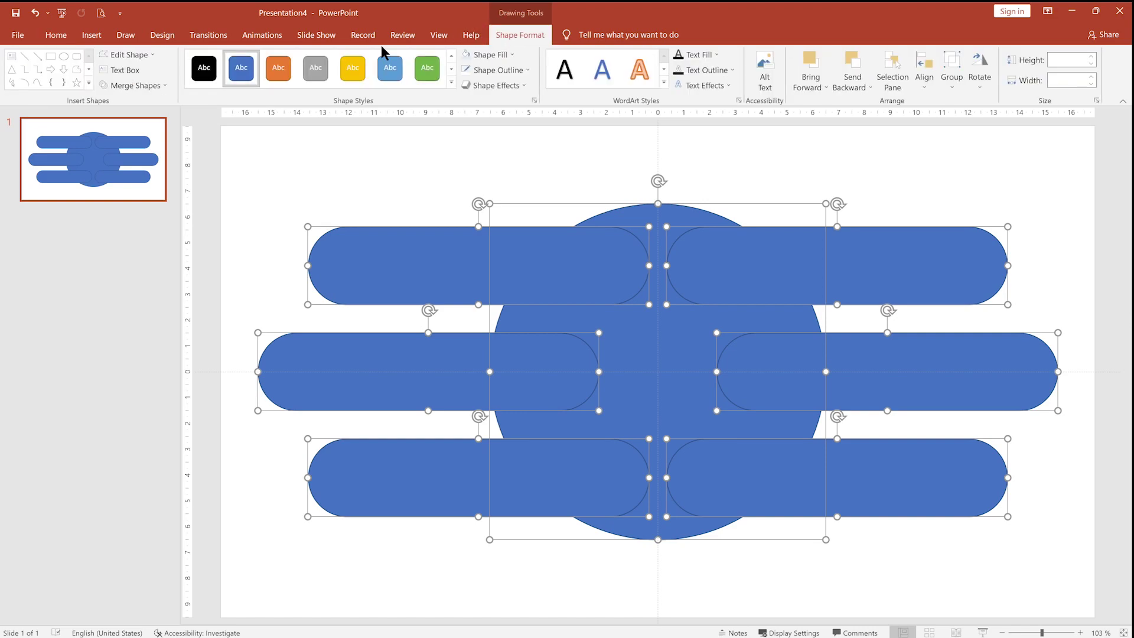
{"action": "left_click", "coordinate": [136, 85]}
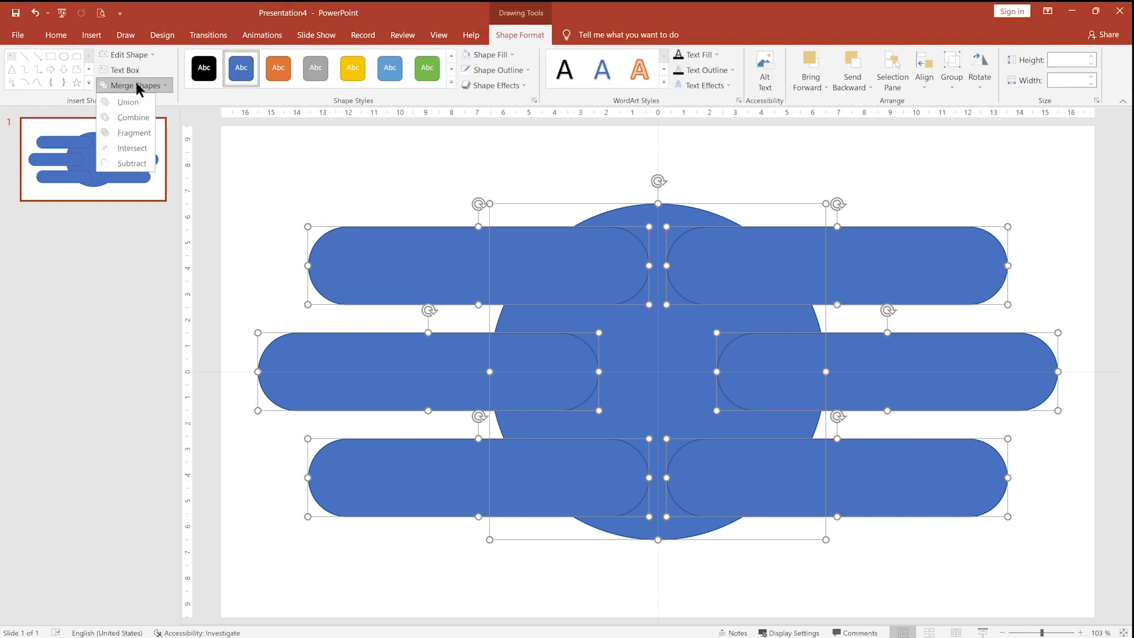
{"action": "left_click", "coordinate": [136, 131]}
{"action": "left_click", "coordinate": [787, 175]}
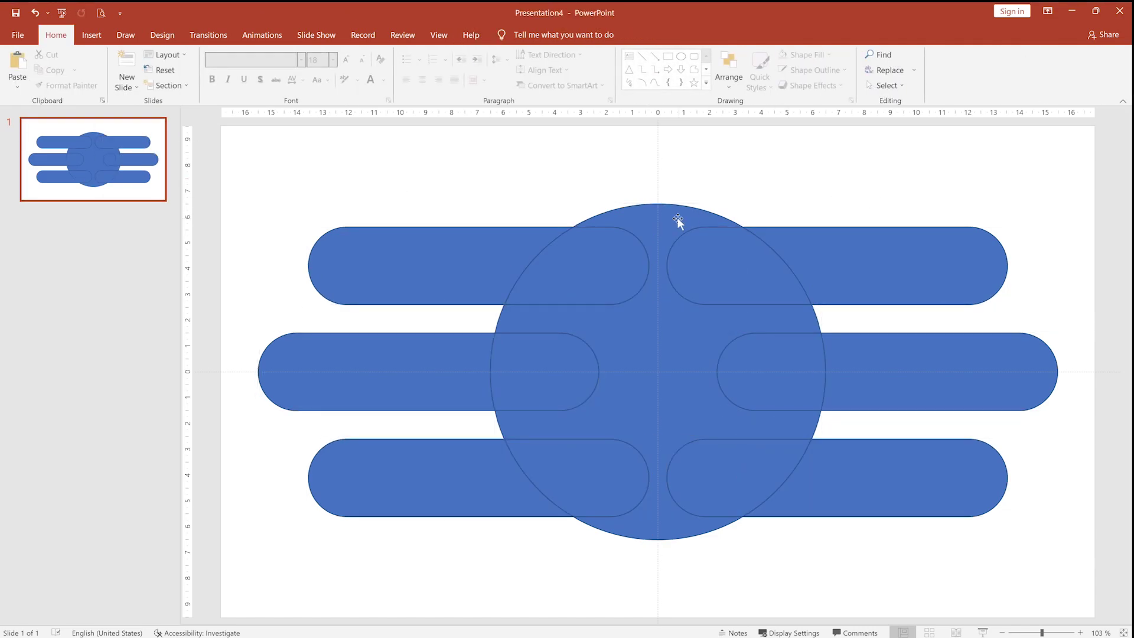
{"action": "left_click", "coordinate": [675, 217]}
{"action": "key", "text": "Delete"}
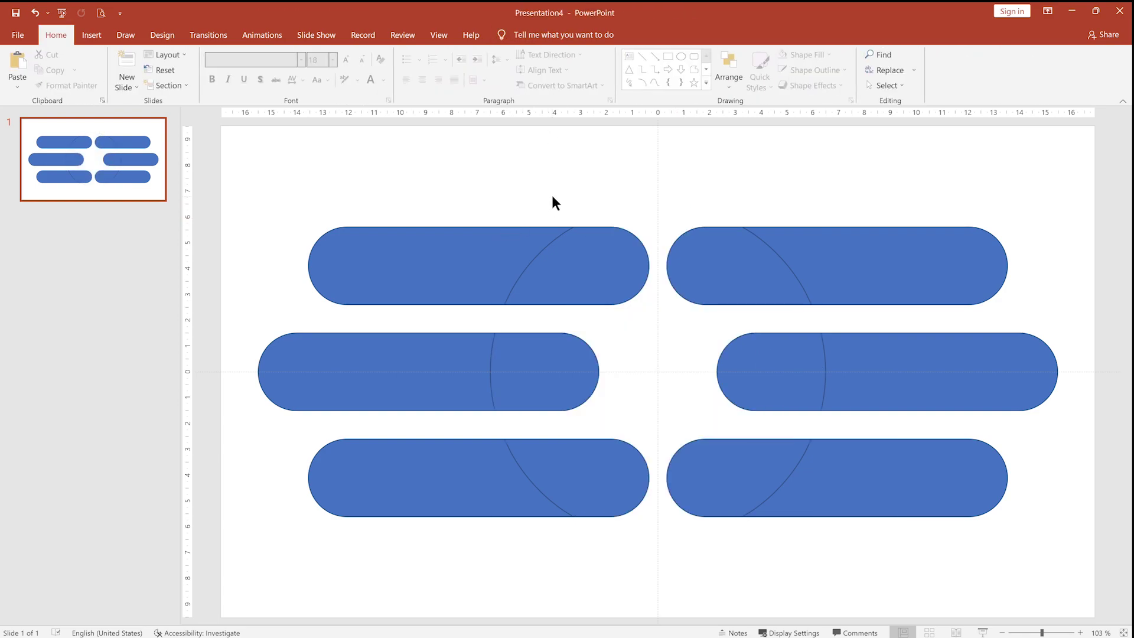
{"action": "right_click", "coordinate": [569, 175]}
- Fill the slide background with a solid dark grey, then select all six bars
{"action": "left_click", "coordinate": [623, 290]}
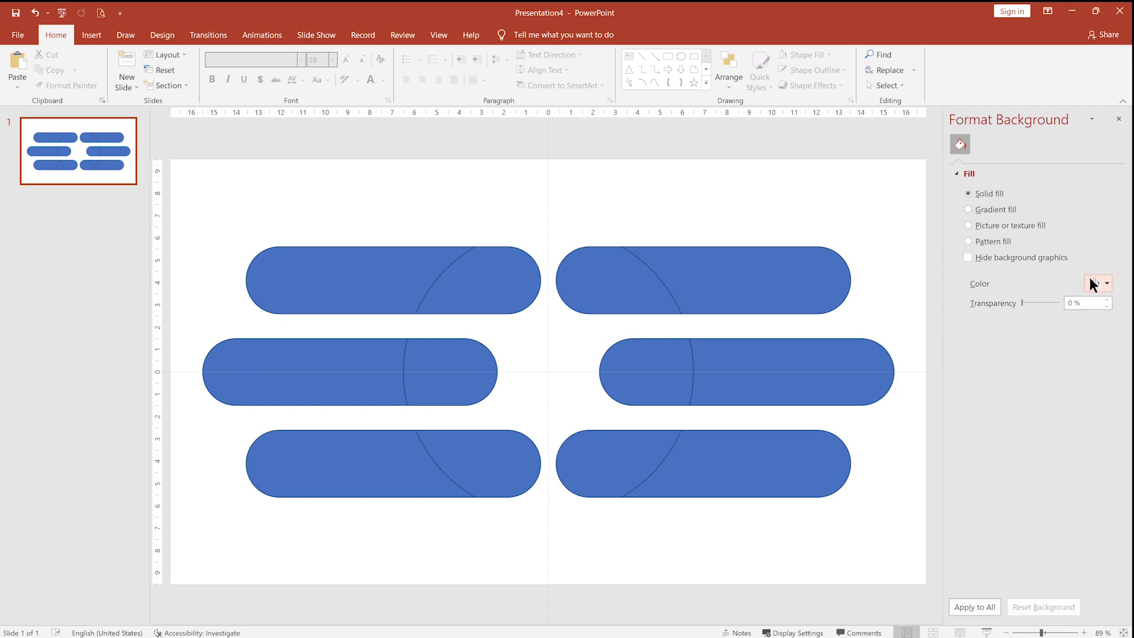
{"action": "left_click", "coordinate": [1097, 283]}
{"action": "left_click", "coordinate": [1049, 367]}
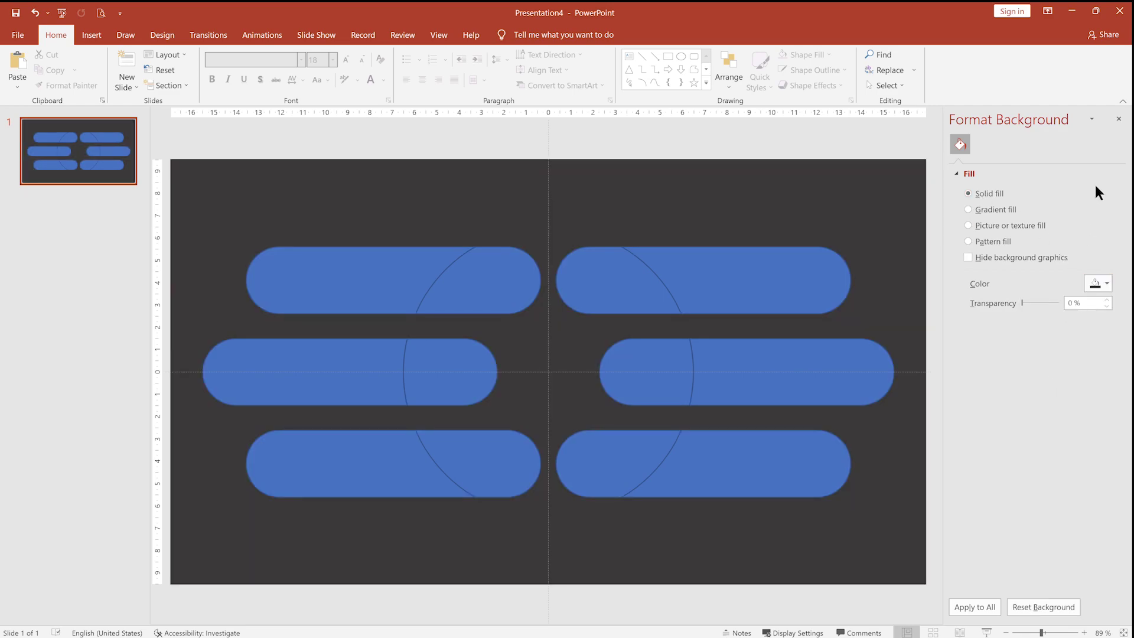
{"action": "left_click", "coordinate": [1118, 119]}
{"action": "left_click_drag", "start_coordinate": [255, 170], "coordinate": [1062, 547]}
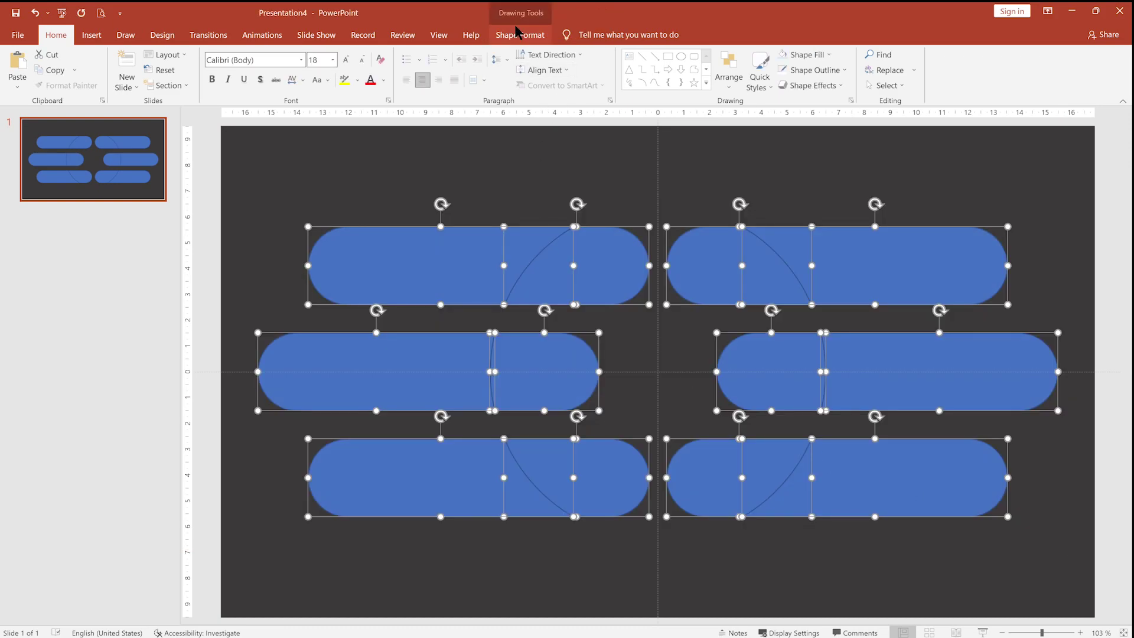
{"action": "left_click", "coordinate": [515, 35]}
- Apply the second Shape Effects preset bevel to all twelve bar pieces
{"action": "left_click", "coordinate": [499, 87]}
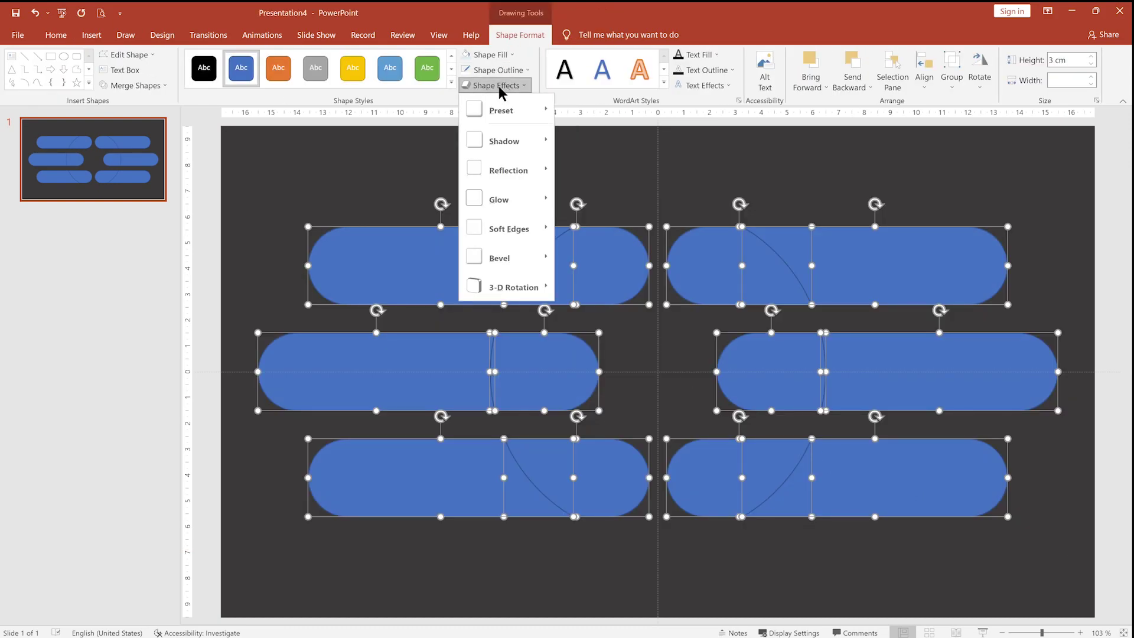
{"action": "mouse_move", "coordinate": [501, 110]}
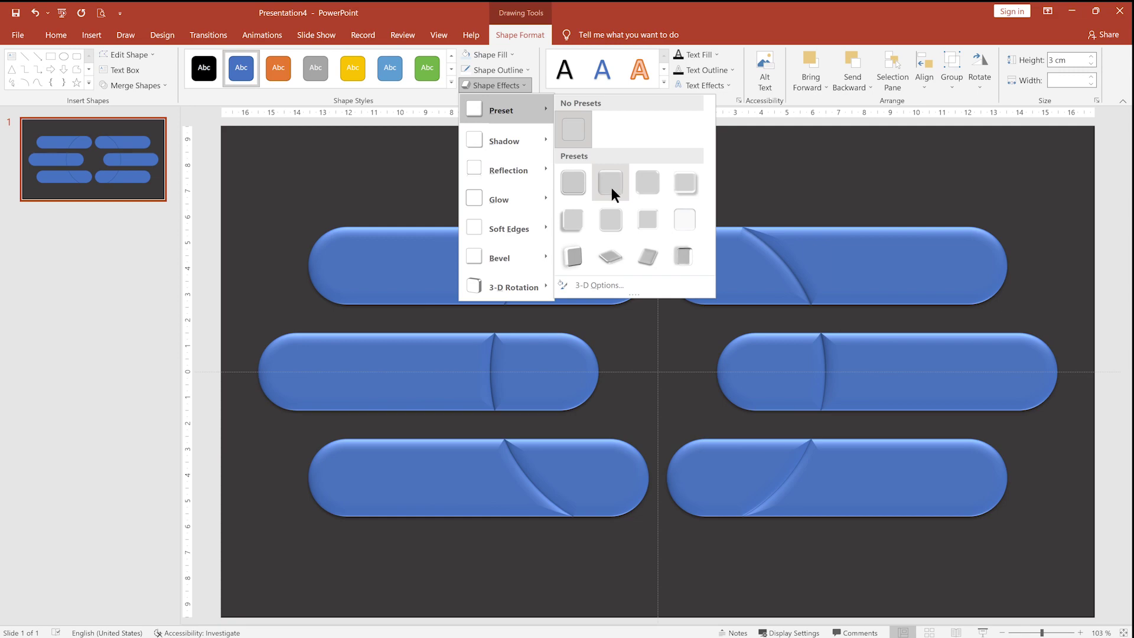
{"action": "left_click", "coordinate": [612, 187]}
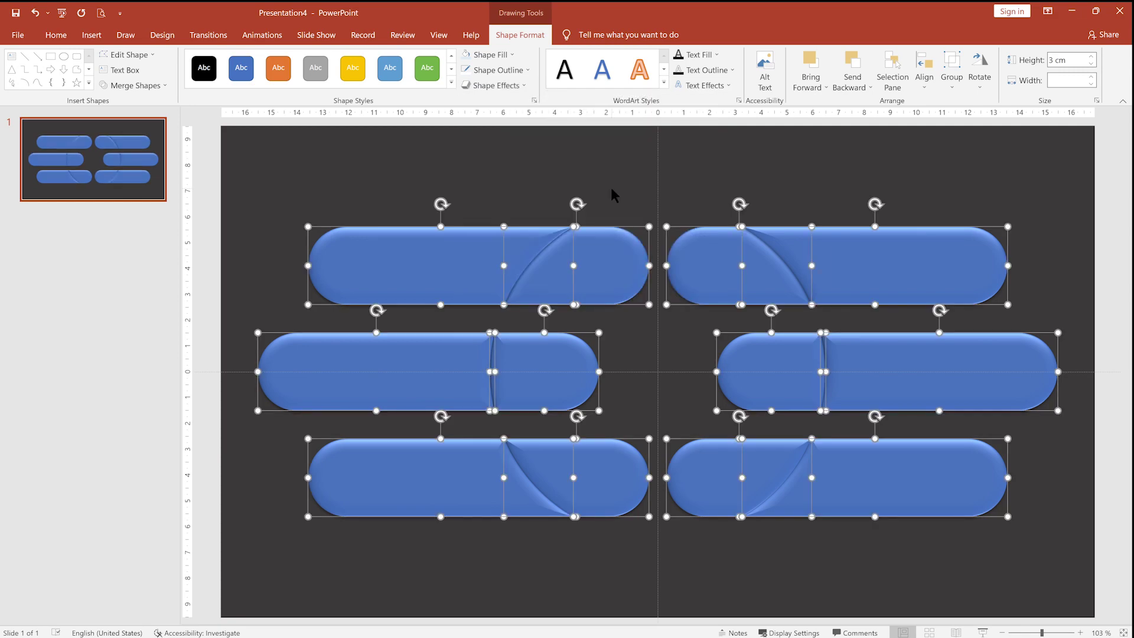
{"action": "left_click", "coordinate": [611, 186]}
- Select the long piece of each of the six bars
{"action": "left_click", "coordinate": [459, 254]}
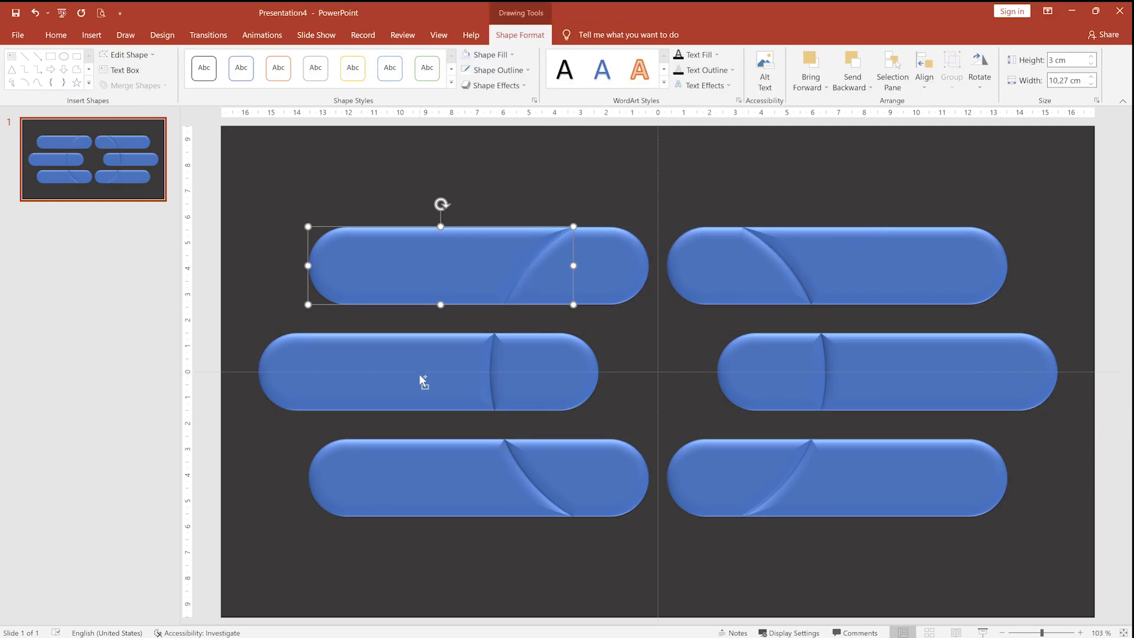
{"action": "left_click", "coordinate": [419, 374], "text": "shift"}
{"action": "left_click", "coordinate": [445, 478], "text": "shift"}
{"action": "left_click", "coordinate": [949, 499], "text": "shift"}
{"action": "left_click", "coordinate": [936, 372], "text": "shift"}
{"action": "left_click", "coordinate": [919, 273], "text": "shift"}
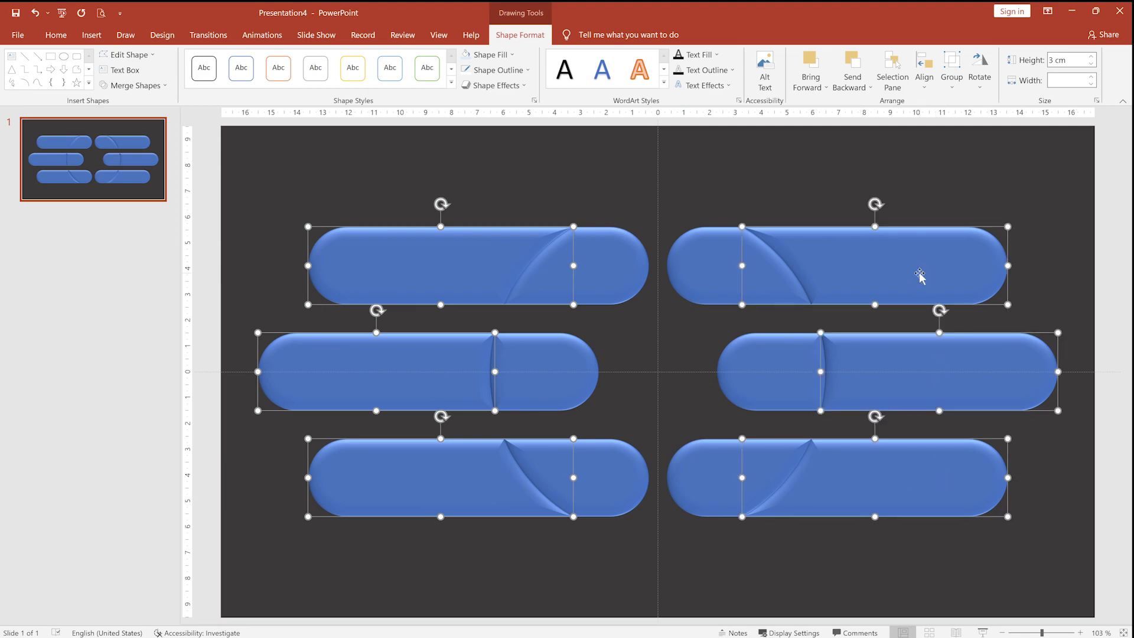
{"action": "left_click", "coordinate": [511, 55]}
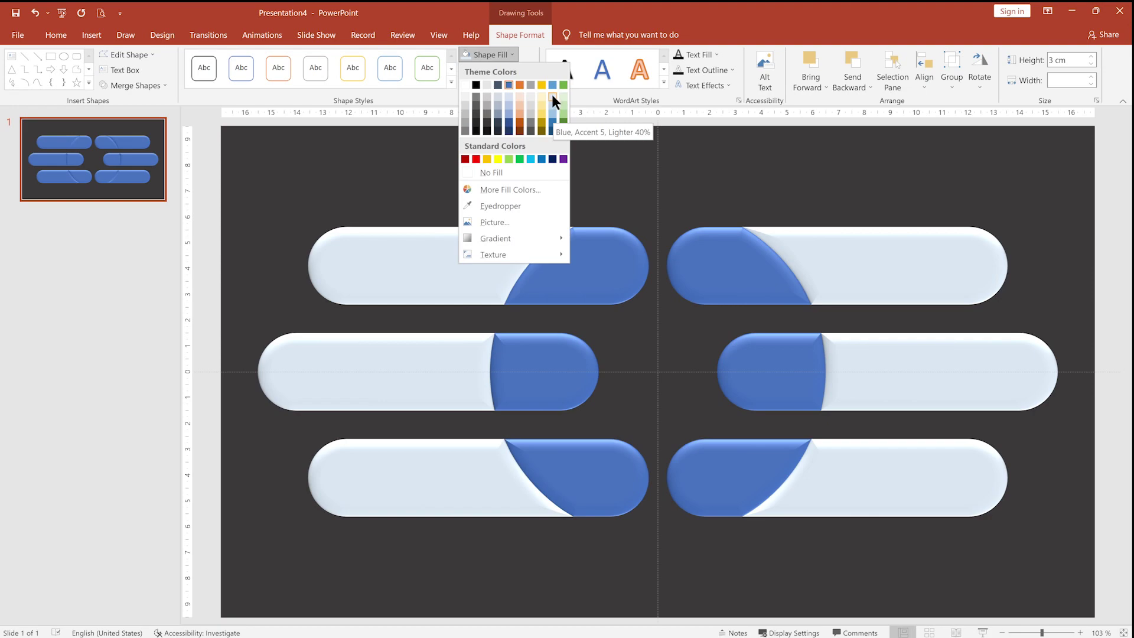
- Fill the long pieces pale blue, and the right end pieces yellow, red and green
{"action": "left_click", "coordinate": [551, 95]}
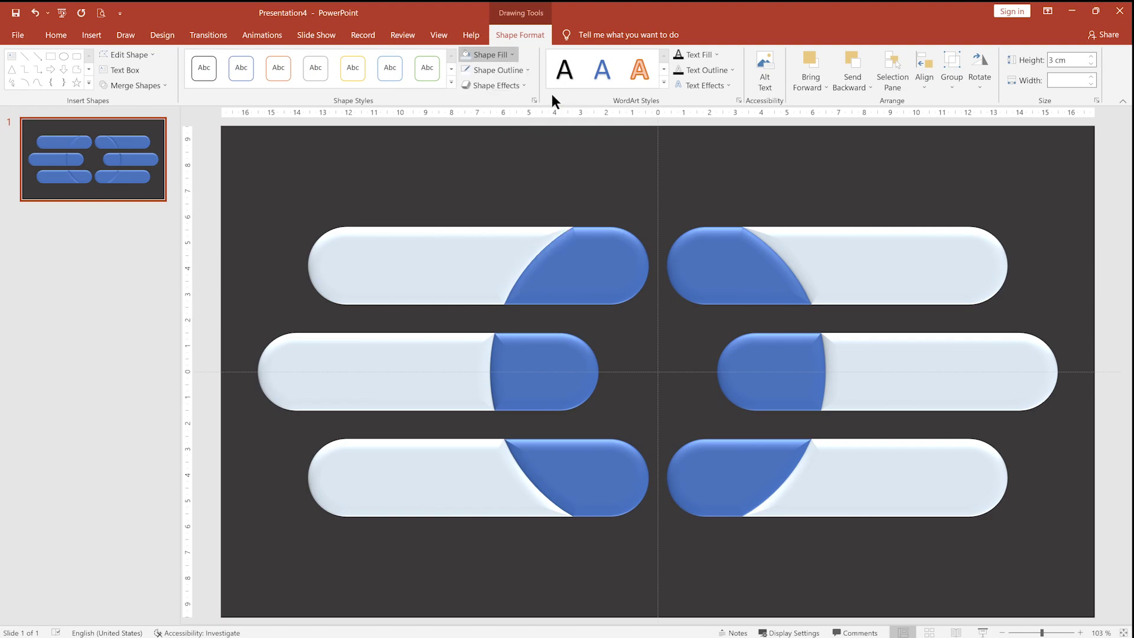
{"action": "left_click", "coordinate": [698, 251]}
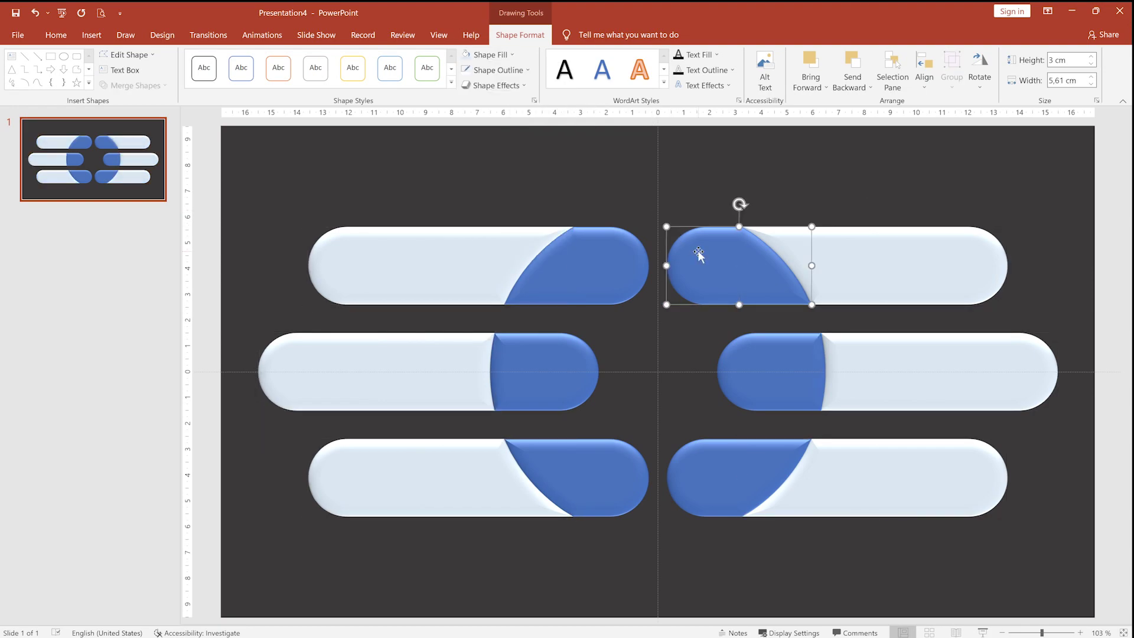
{"action": "left_click", "coordinate": [508, 58]}
{"action": "left_click", "coordinate": [487, 159]}
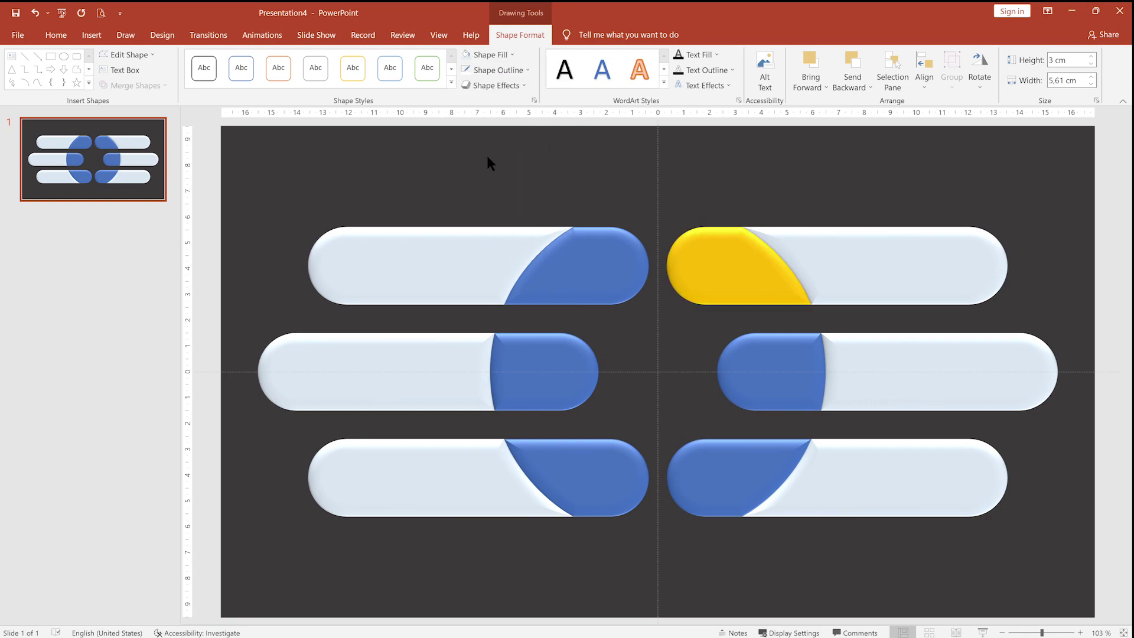
{"action": "left_click", "coordinate": [777, 366]}
{"action": "left_click", "coordinate": [509, 54]}
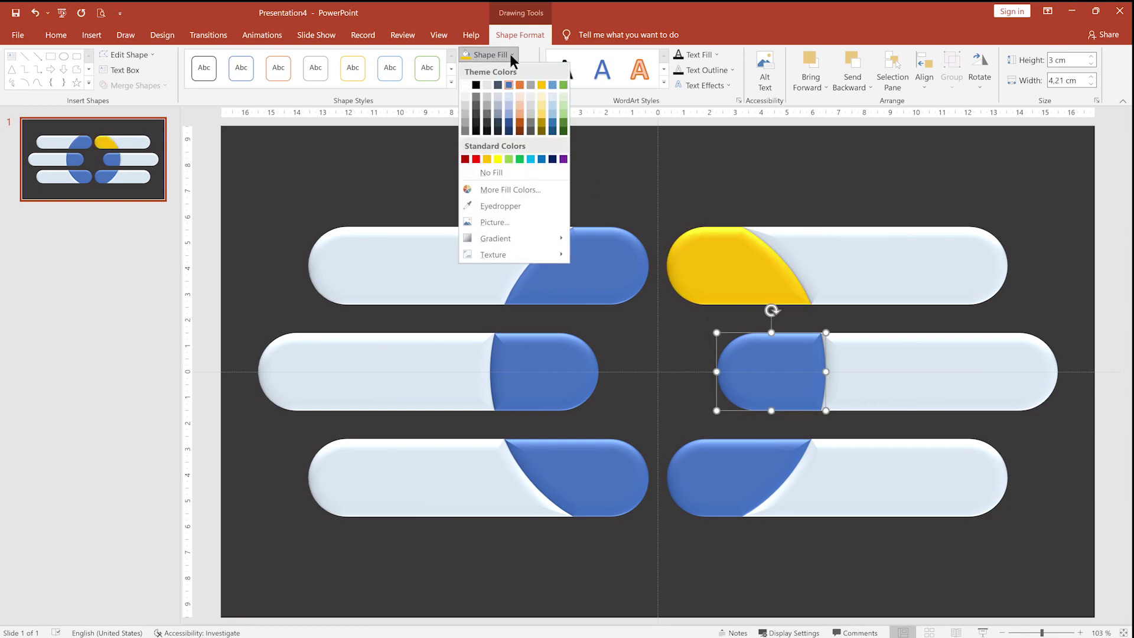
{"action": "left_click", "coordinate": [477, 159]}
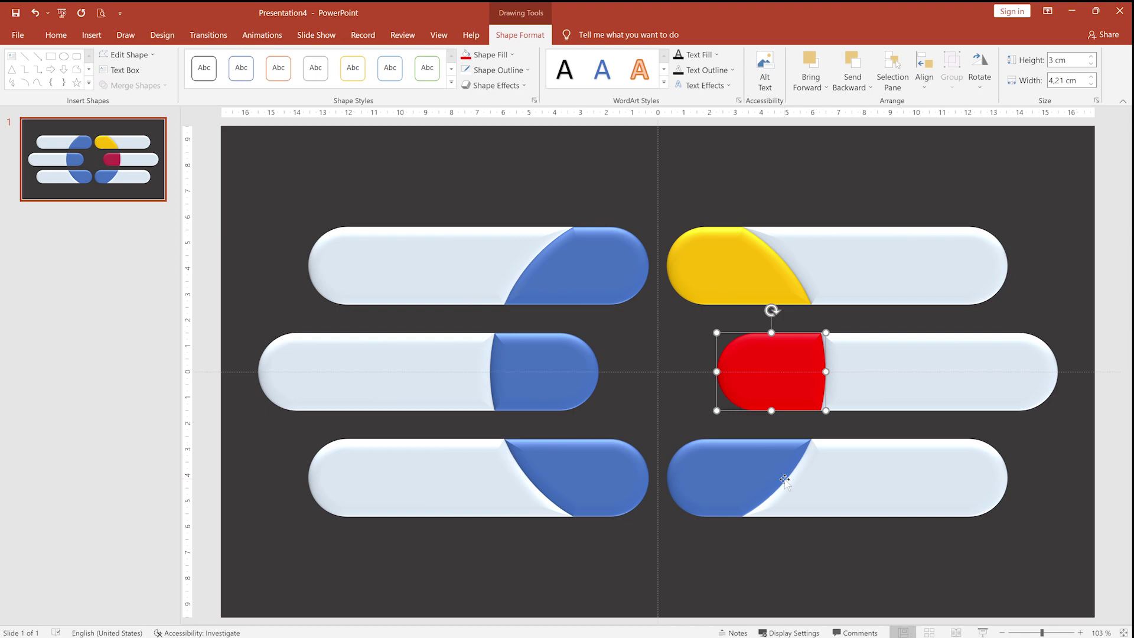
{"action": "left_click", "coordinate": [737, 458]}
{"action": "left_click", "coordinate": [511, 55]}
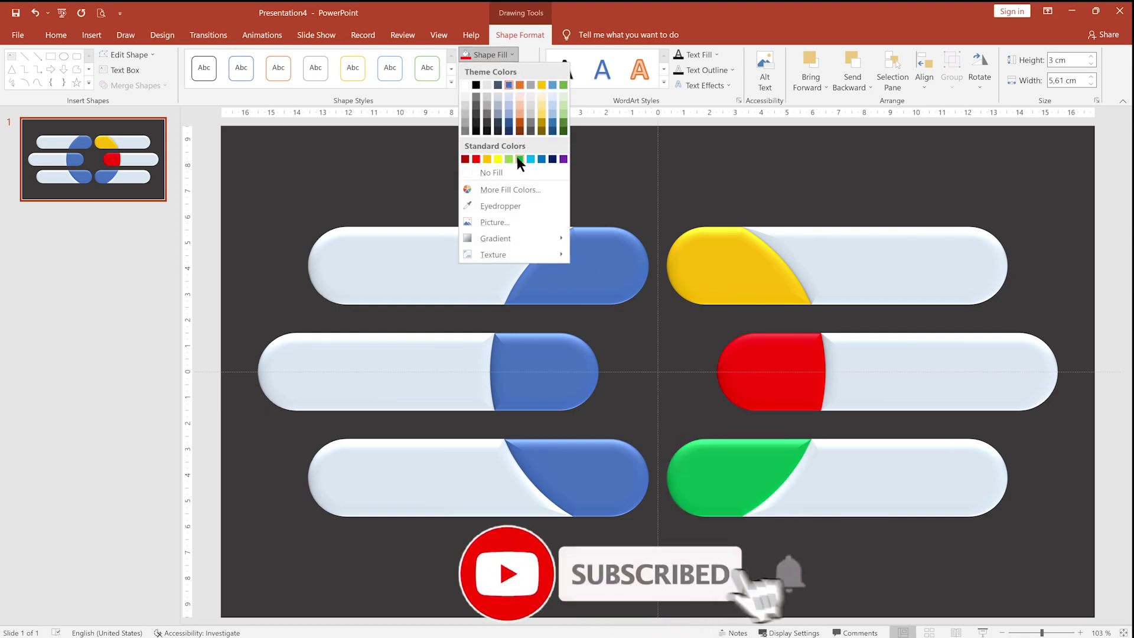
{"action": "left_click", "coordinate": [519, 159]}
- Fill the left end pieces light blue (bottom), purple (middle) and light green (top)
{"action": "left_click", "coordinate": [614, 446]}
{"action": "left_click", "coordinate": [496, 53]}
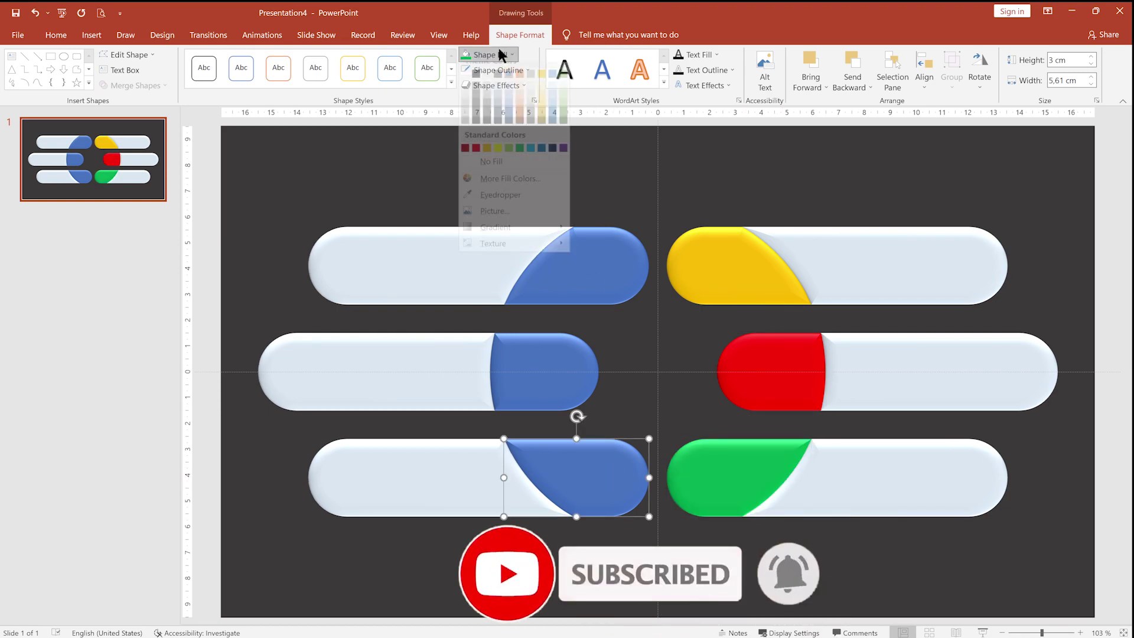
{"action": "left_click", "coordinate": [530, 159]}
{"action": "left_click", "coordinate": [561, 367]}
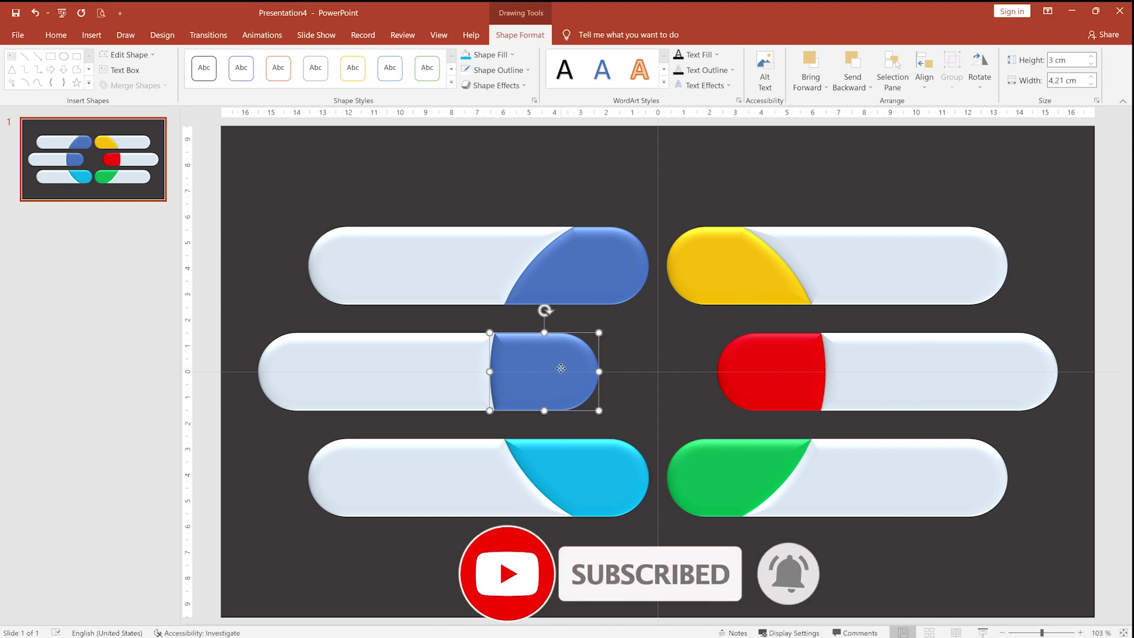
{"action": "left_click", "coordinate": [523, 85]}
{"action": "left_click", "coordinate": [509, 55]}
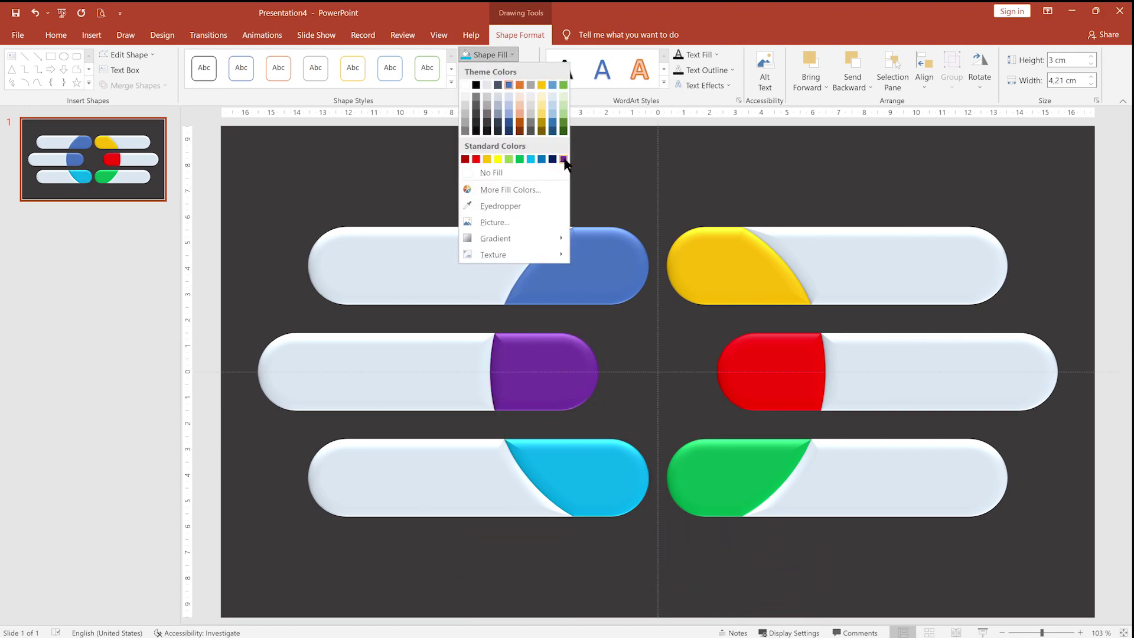
{"action": "left_click", "coordinate": [564, 160]}
{"action": "left_click", "coordinate": [598, 287]}
{"action": "left_click", "coordinate": [508, 52]}
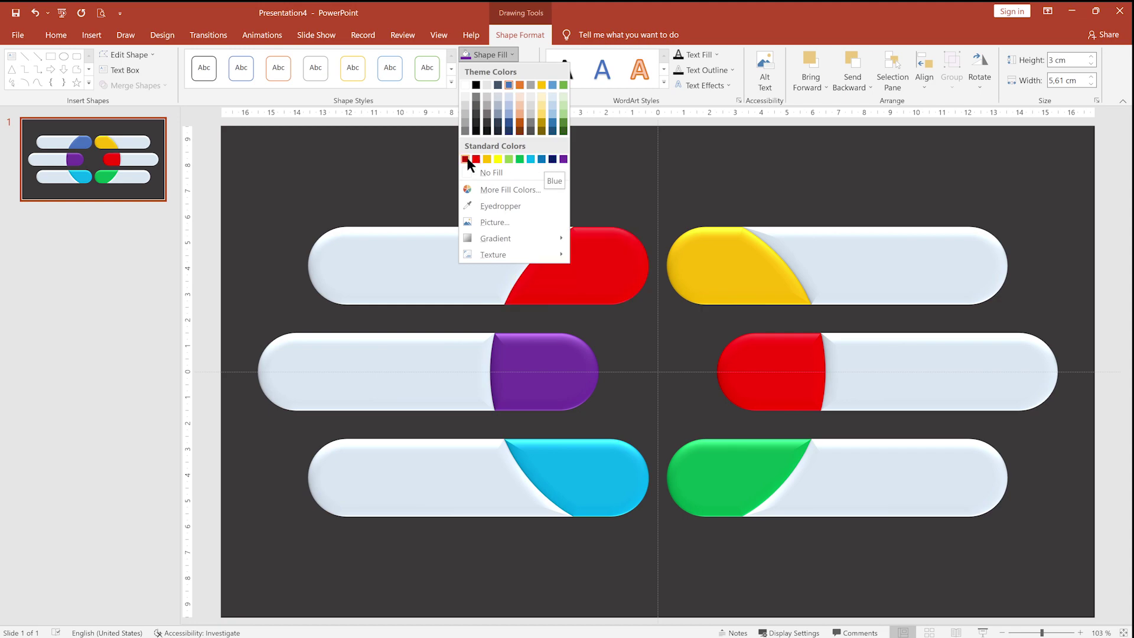
{"action": "left_click", "coordinate": [509, 159]}
{"action": "left_click", "coordinate": [1038, 266]}
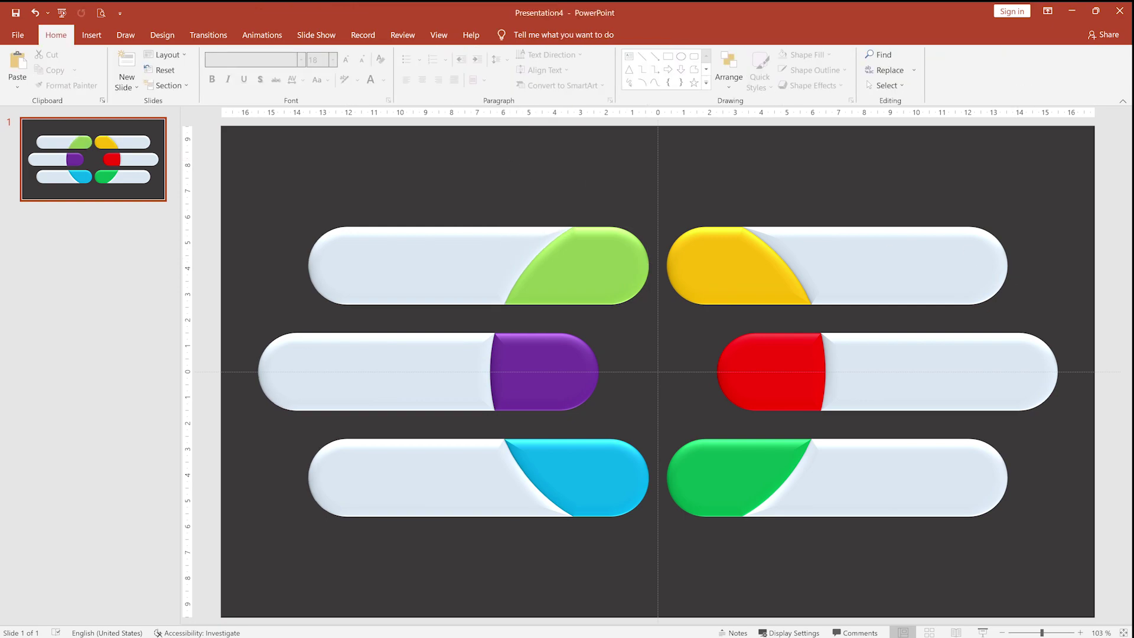
- Nudge the three left end pieces (light green, purple, cyan) slightly right
{"action": "left_click", "coordinate": [778, 298]}
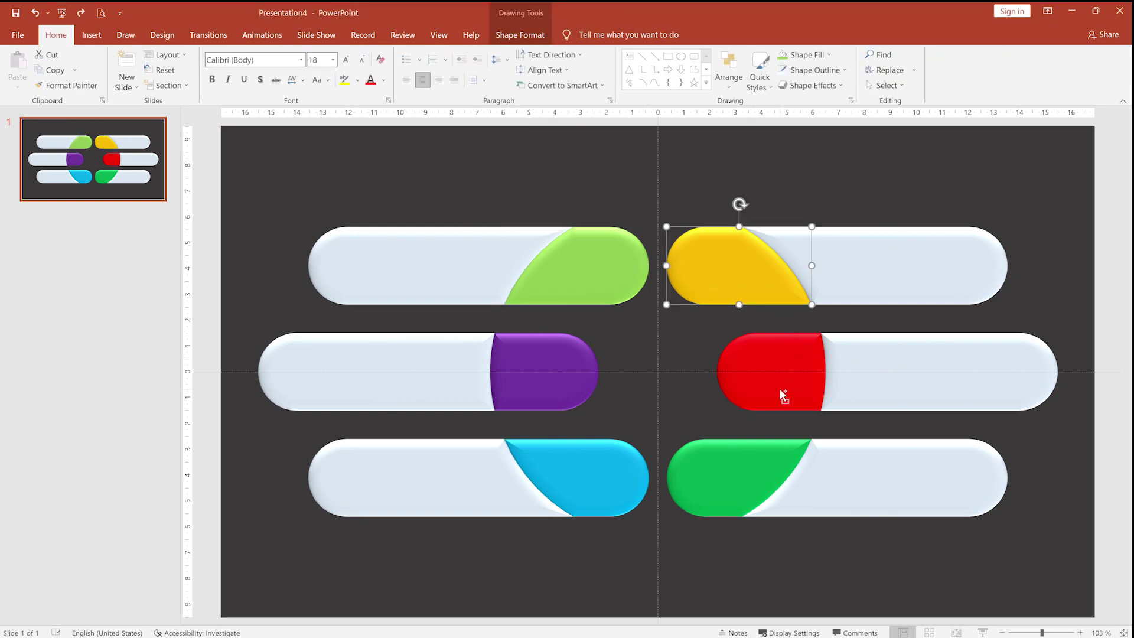
{"action": "left_click", "coordinate": [778, 388], "text": "shift"}
{"action": "left_click", "coordinate": [757, 473], "text": "shift"}
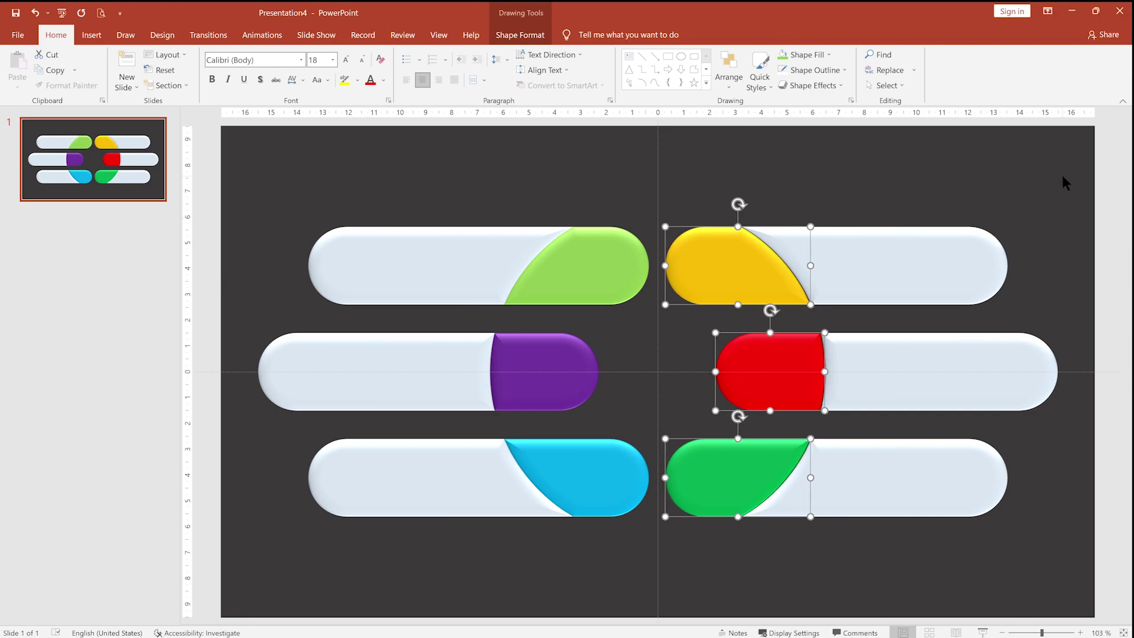
{"action": "left_click", "coordinate": [591, 300]}
{"action": "left_click", "coordinate": [582, 402], "text": "shift"}
{"action": "left_click", "coordinate": [590, 454], "text": "shift"}
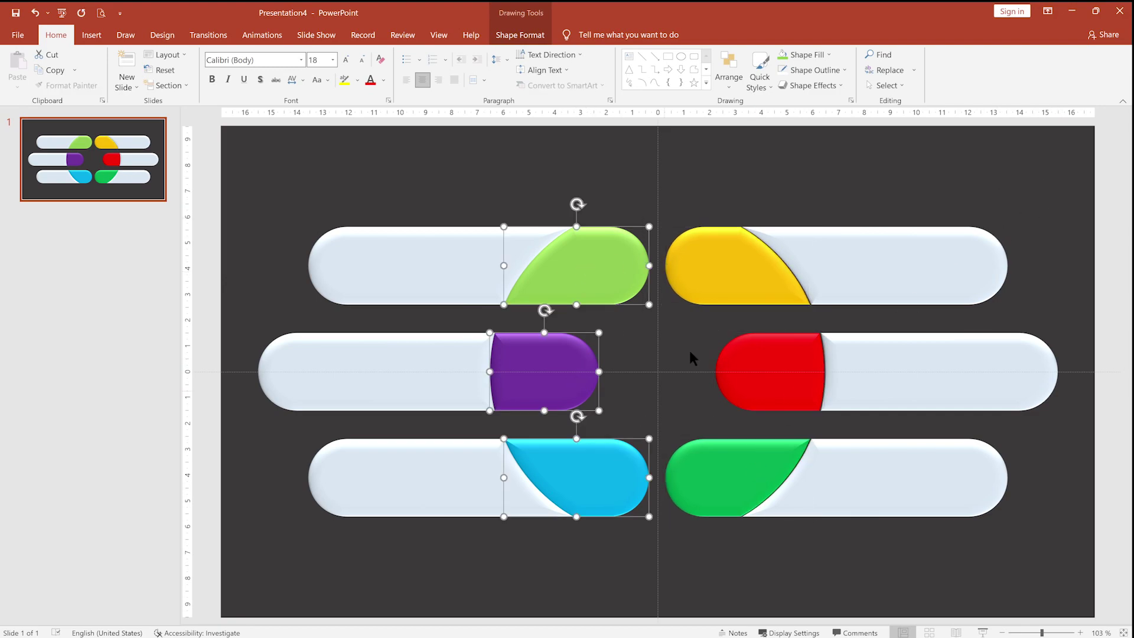
{"action": "key", "text": "ctrl+Right"}
{"action": "key", "text": "ctrl+Right"}
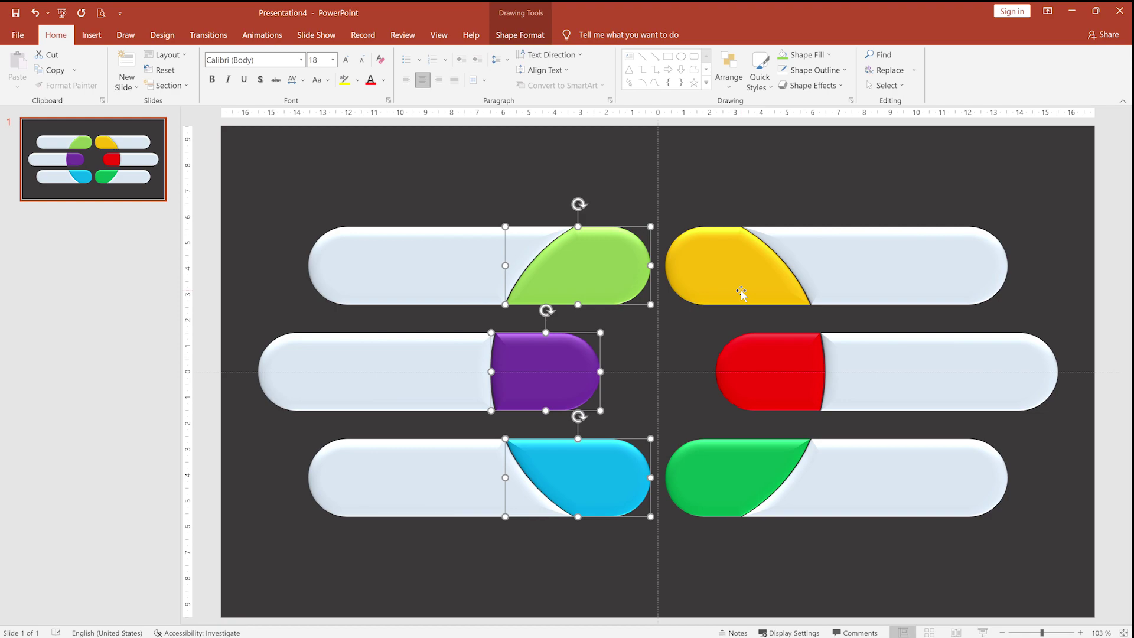
{"action": "left_click", "coordinate": [672, 565]}
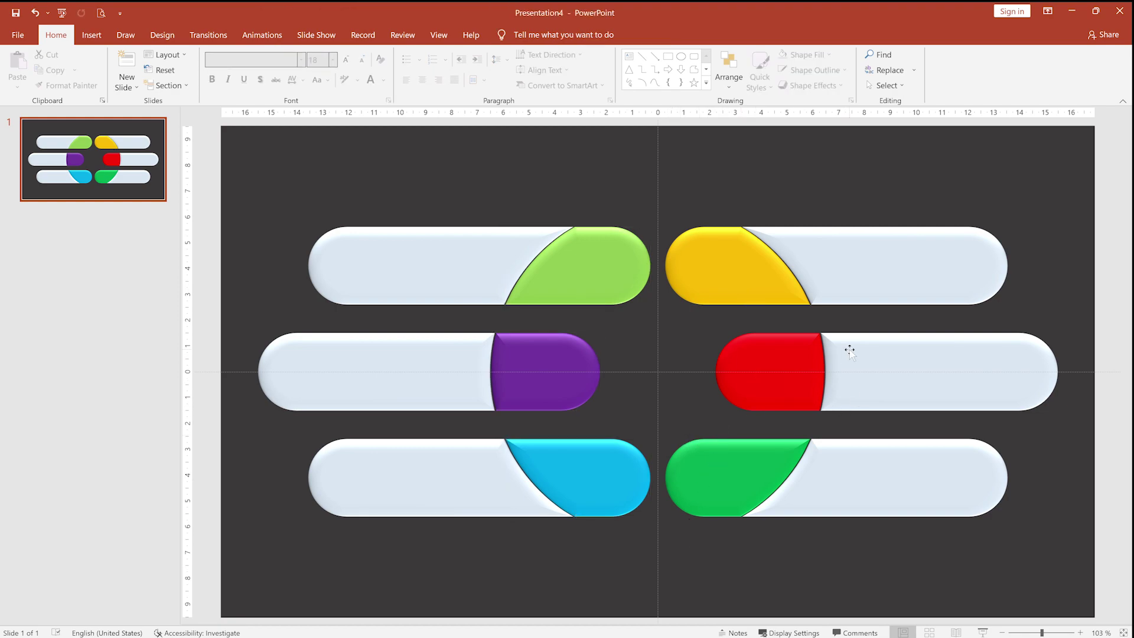
- Preview the slide as a full-screen slide show, then exit back to editing
{"action": "left_click", "coordinate": [982, 632]}
{"action": "left_click", "coordinate": [228, 26]}
{"action": "left_click", "coordinate": [232, 46]}
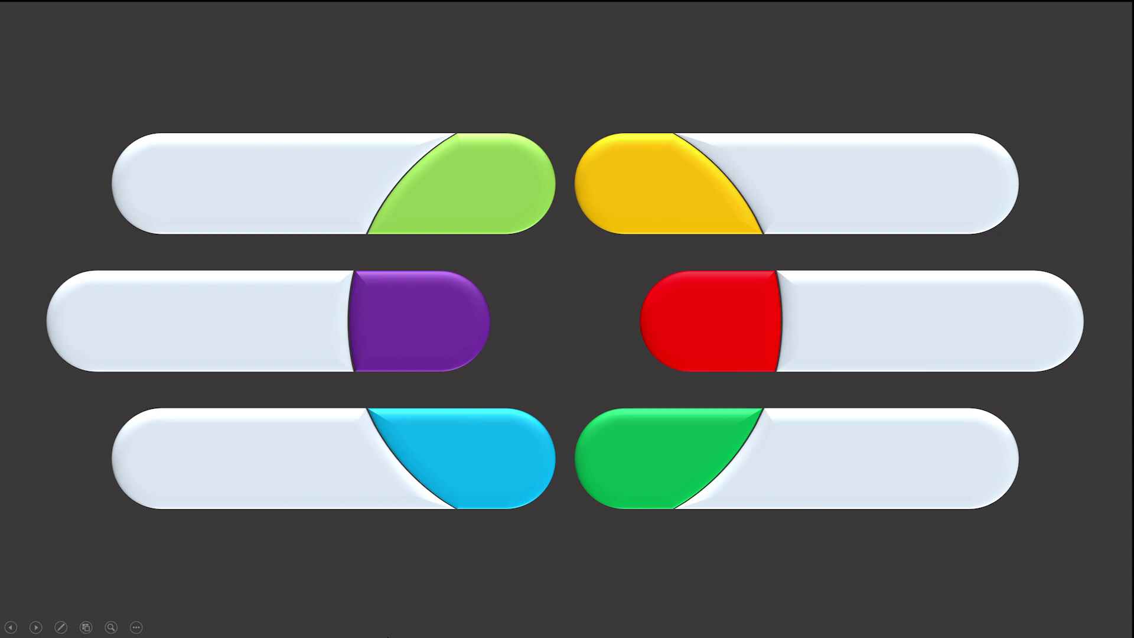
{"action": "key", "text": "Escape"}
{"action": "left_click", "coordinate": [91, 36]}
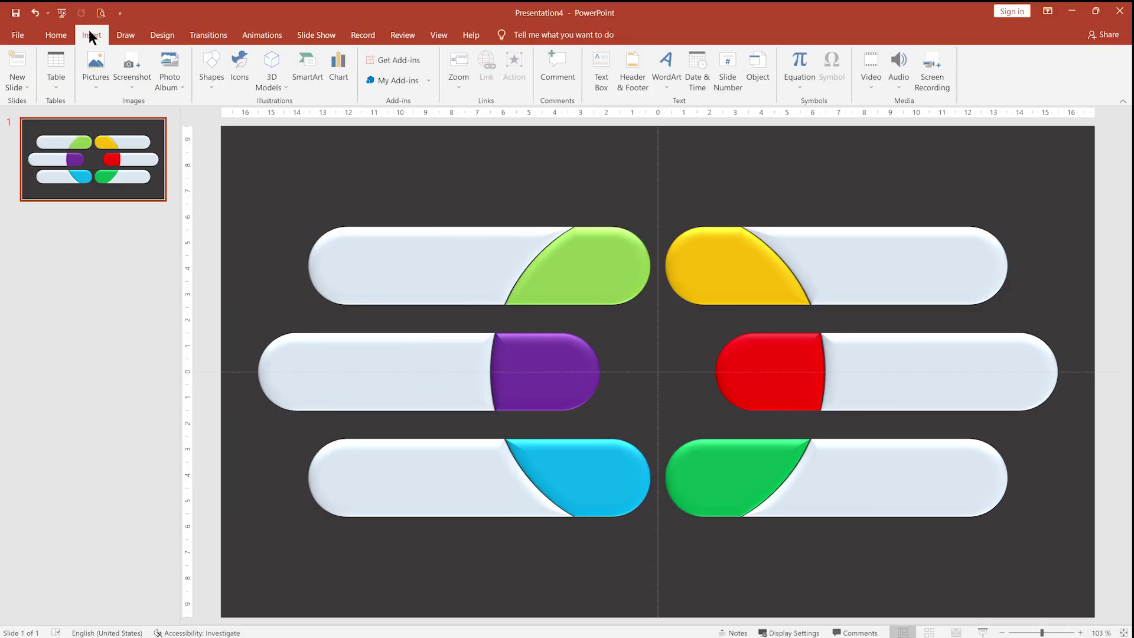
- Draw a text box on the yellow cap and type the number 1
{"action": "left_click", "coordinate": [205, 67]}
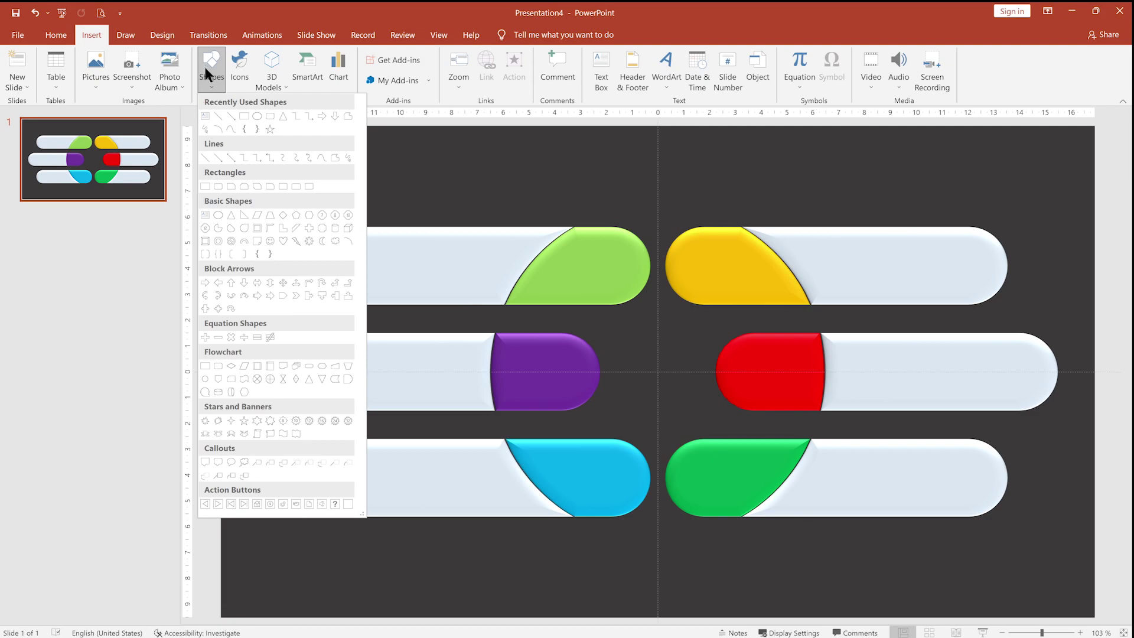
{"action": "left_click", "coordinate": [208, 116]}
{"action": "left_click_drag", "start_coordinate": [691, 234], "coordinate": [758, 273]}
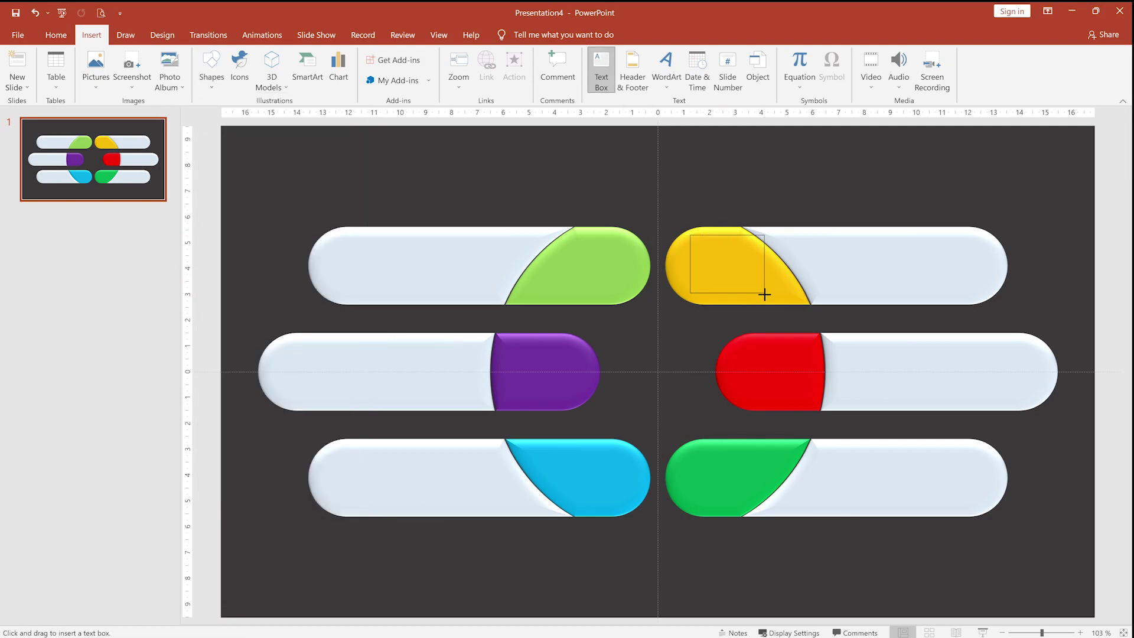
{"action": "type", "text": "1"}
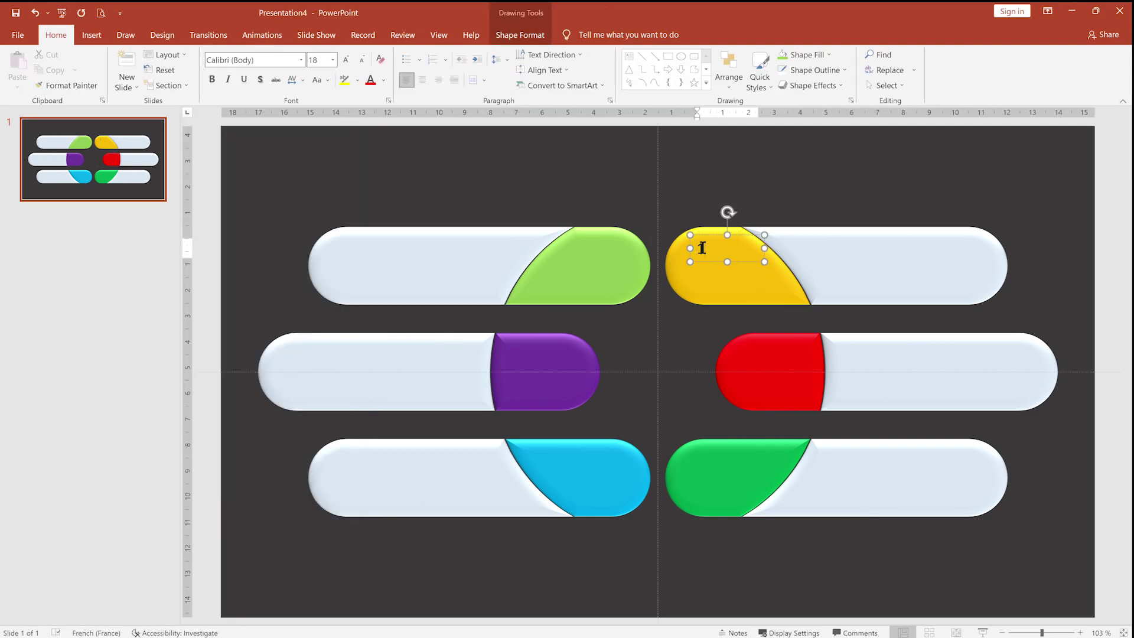
- Set the 1 in Arial Rounded MT Bold, enlarge it to 88 pt, and nudge it up
{"action": "key", "text": "ctrl+a"}
{"action": "left_click", "coordinate": [346, 59]}
{"action": "left_click", "coordinate": [346, 59]}
{"action": "left_click", "coordinate": [345, 60]}
{"action": "left_click", "coordinate": [345, 60]}
{"action": "left_click", "coordinate": [345, 60]}
{"action": "left_click", "coordinate": [346, 60]}
{"action": "left_click", "coordinate": [345, 60]}
{"action": "left_click", "coordinate": [346, 60]}
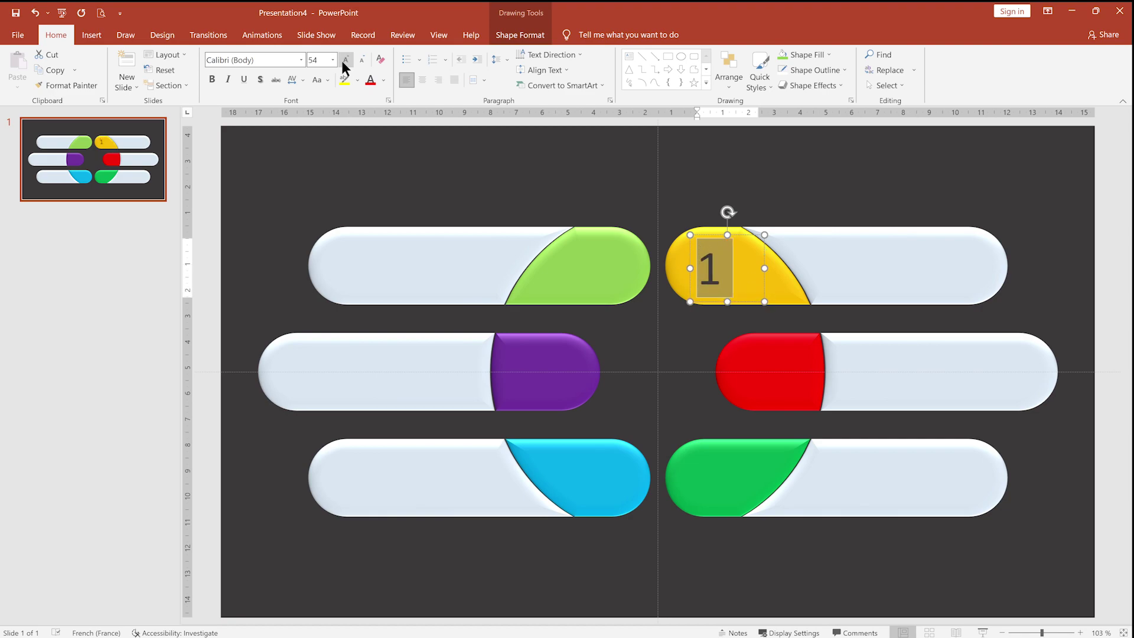
{"action": "left_click", "coordinate": [346, 59]}
{"action": "left_click", "coordinate": [345, 59]}
{"action": "left_click", "coordinate": [300, 60]}
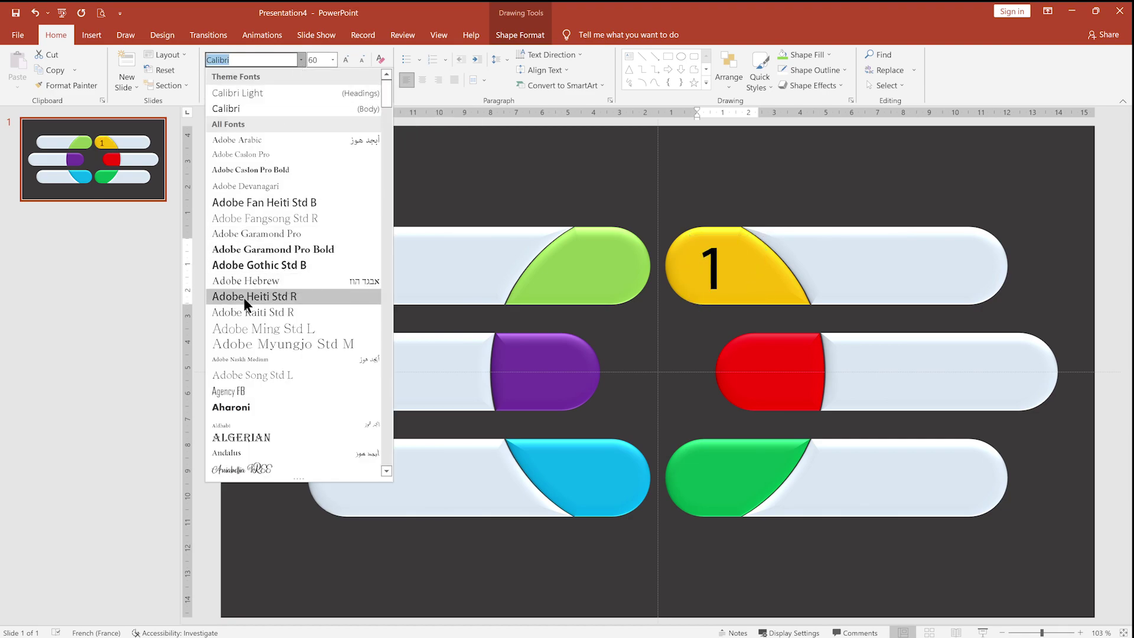
{"action": "scroll", "coordinate": [239, 396], "scroll_direction": "down", "scroll_amount": 1}
{"action": "scroll", "coordinate": [259, 334], "scroll_direction": "down", "scroll_amount": 2}
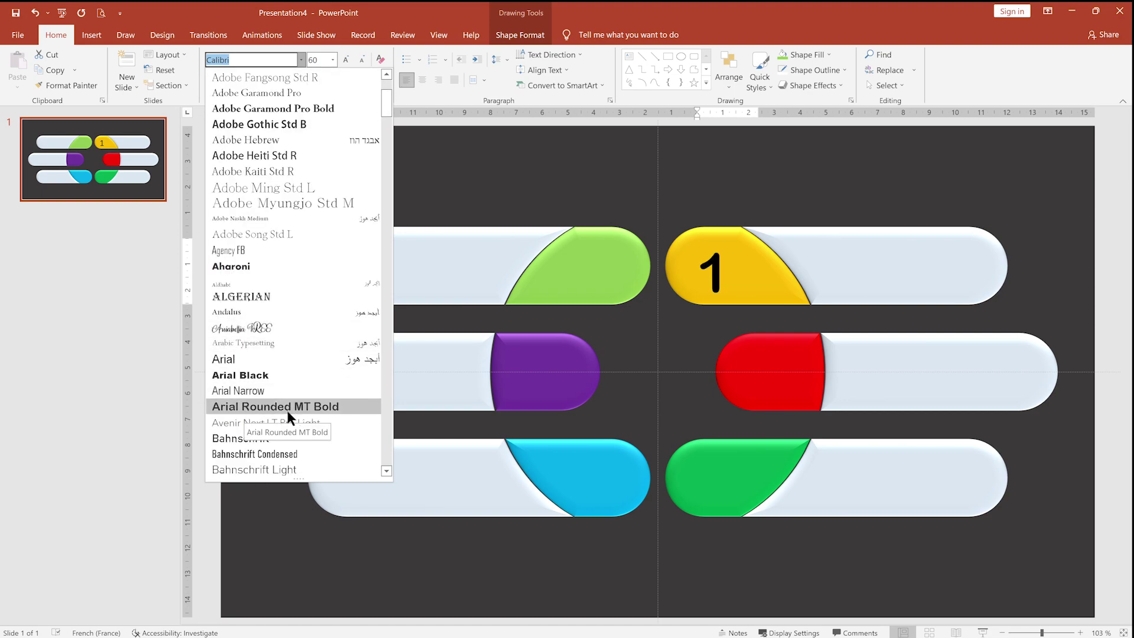
{"action": "left_click", "coordinate": [267, 406]}
{"action": "left_click", "coordinate": [347, 60]}
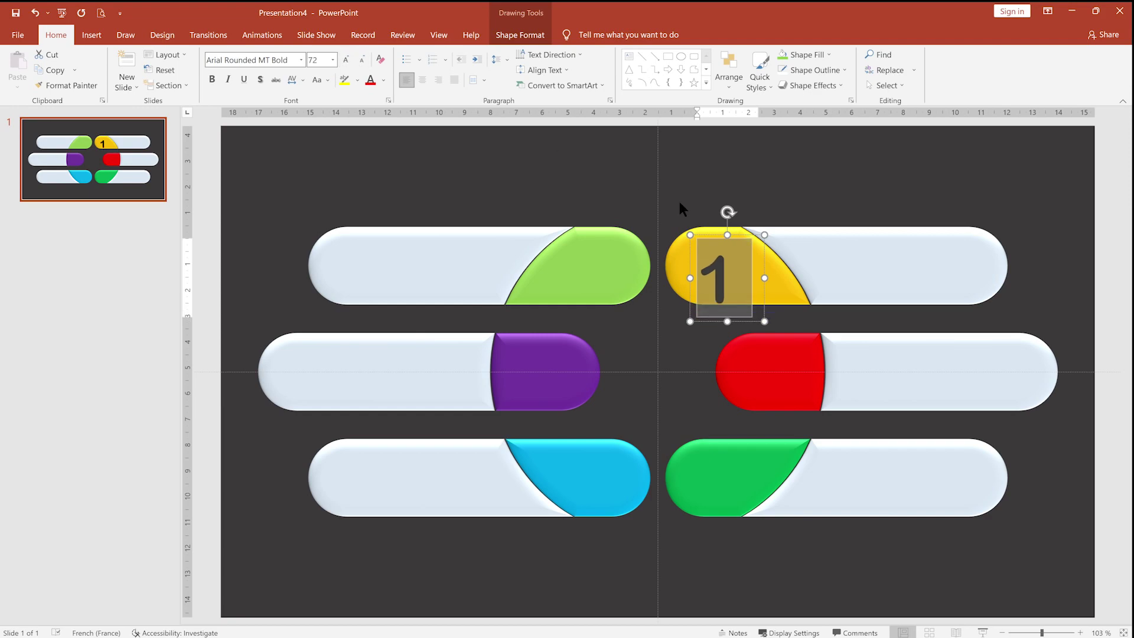
{"action": "left_click_drag", "start_coordinate": [711, 236], "coordinate": [695, 213]}
{"action": "left_click", "coordinate": [348, 61]}
{"action": "left_click", "coordinate": [353, 62]}
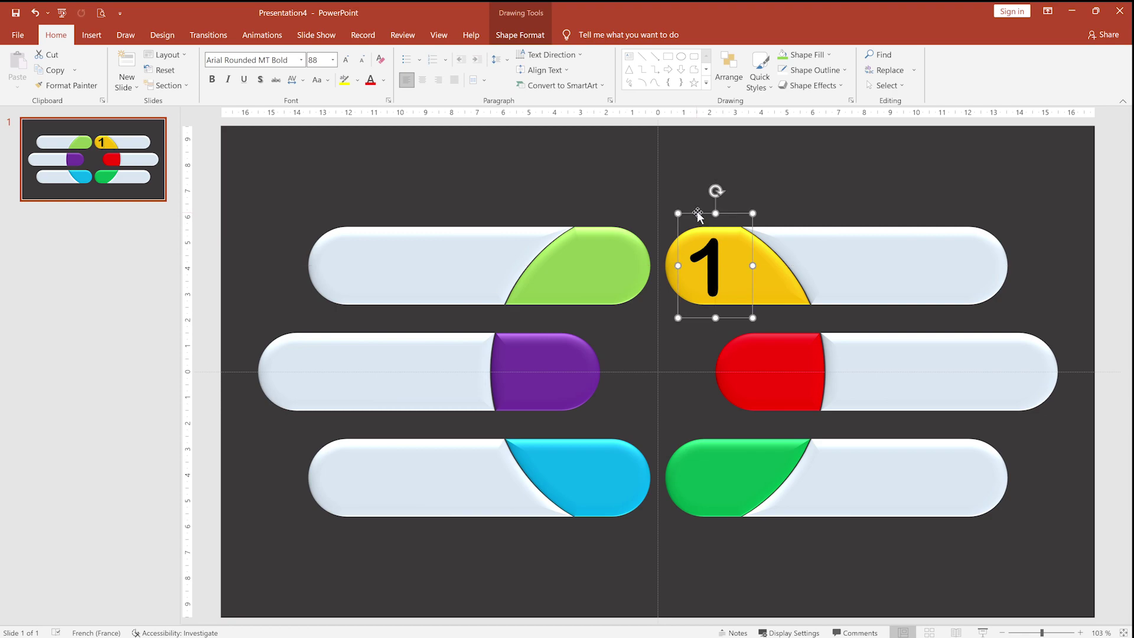
- Make the 1 white with an outer shadow and narrow its box to 2.33 cm
{"action": "left_click", "coordinate": [519, 35]}
{"action": "left_click", "coordinate": [699, 54]}
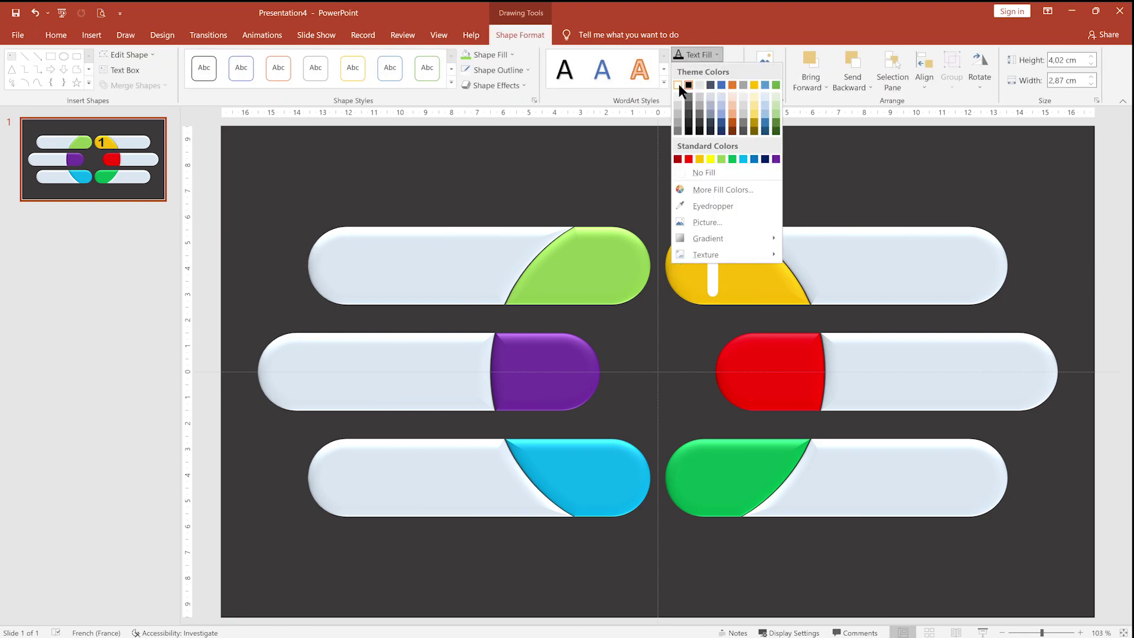
{"action": "left_click", "coordinate": [679, 84]}
{"action": "left_click", "coordinate": [721, 83]}
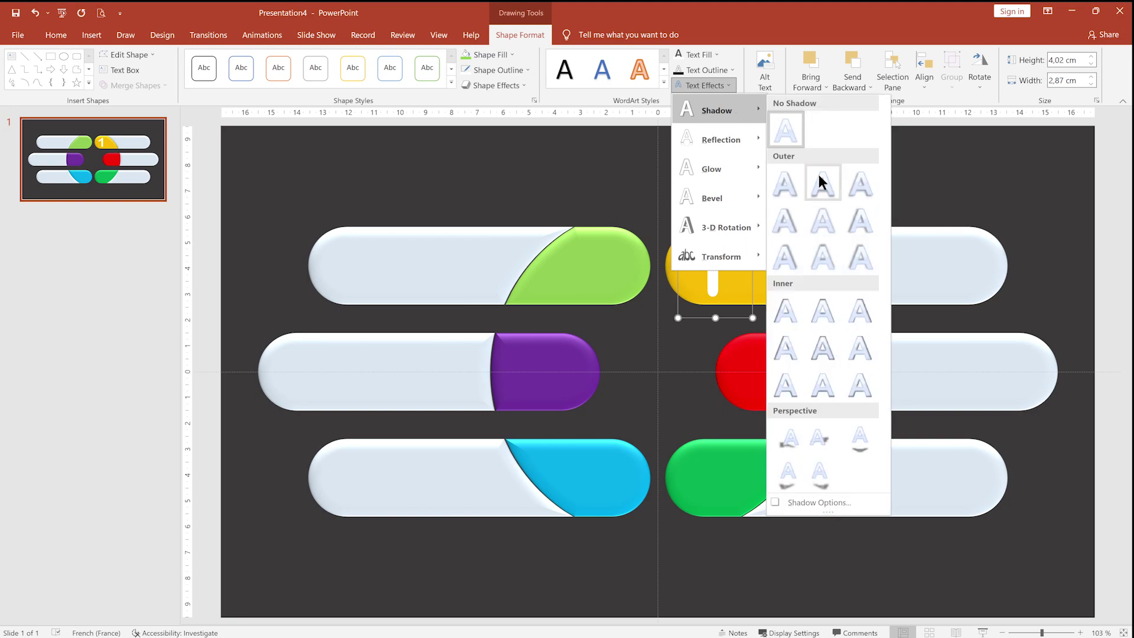
{"action": "left_click", "coordinate": [824, 187]}
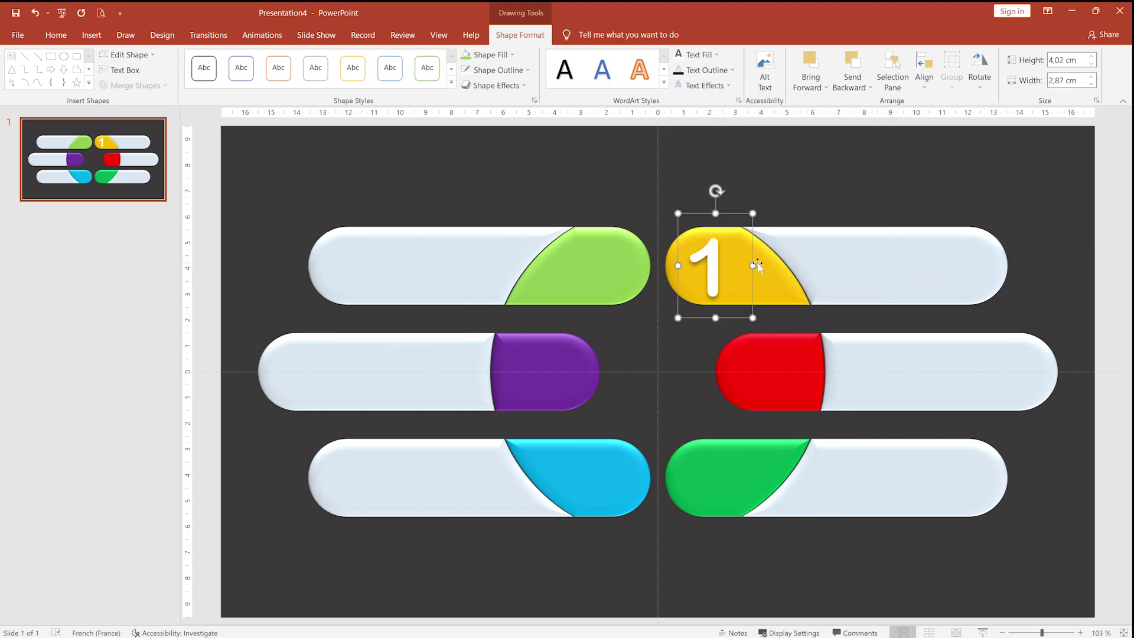
{"action": "left_click_drag", "start_coordinate": [752, 265], "coordinate": [738, 265]}
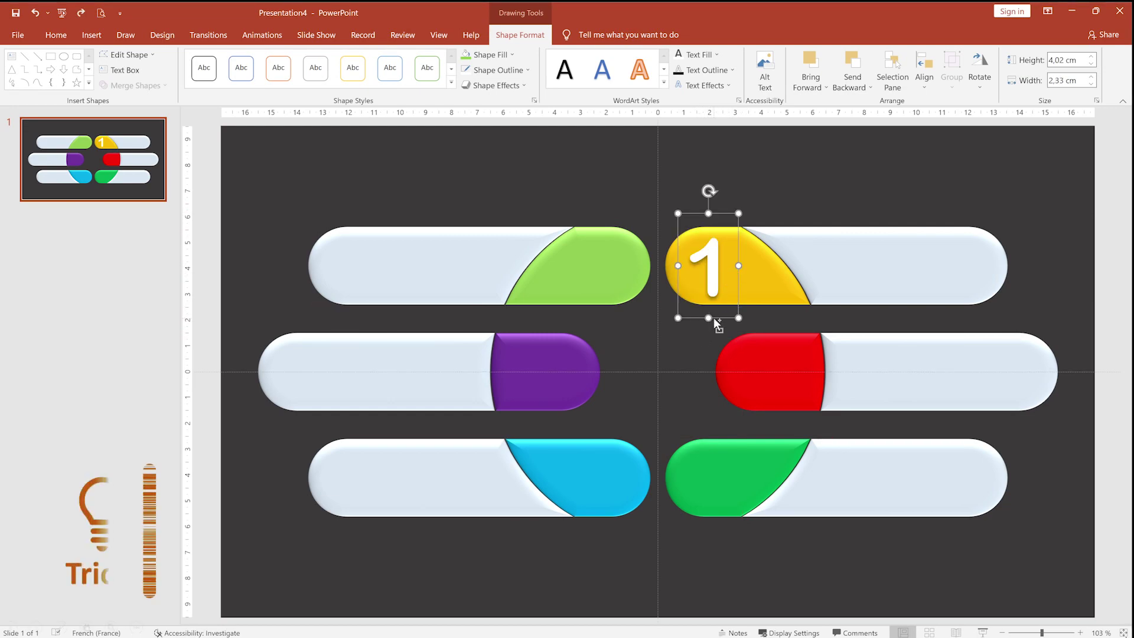
- Duplicate the 1 onto the red cap and retype it as 2
{"action": "key", "text": "ctrl+d"}
{"action": "left_click_drag", "start_coordinate": [716, 328], "coordinate": [766, 414]}
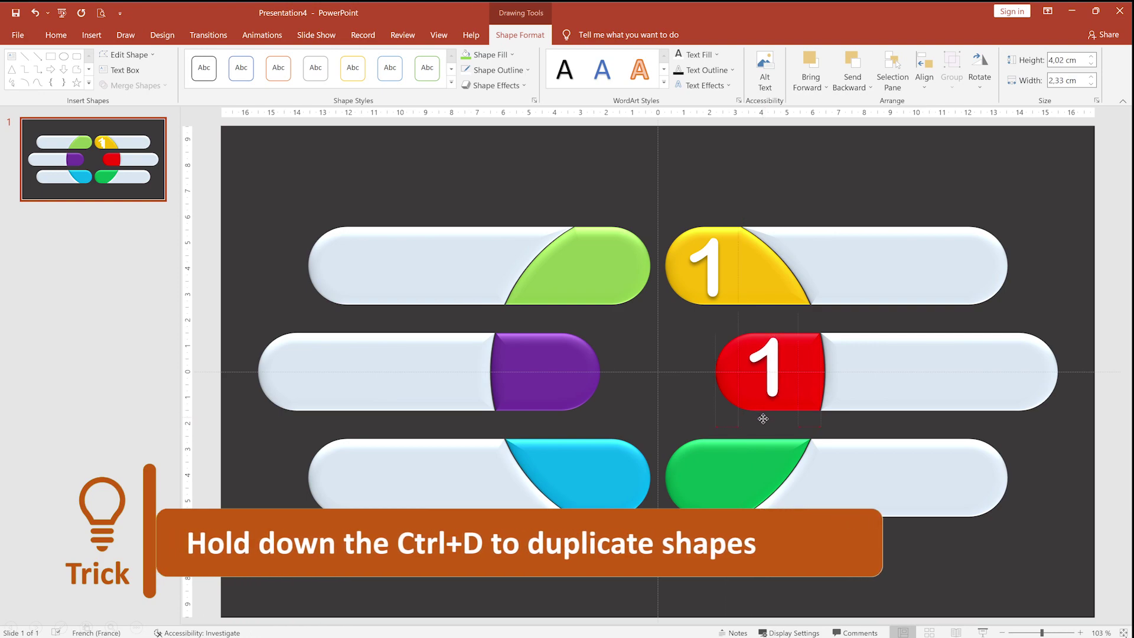
{"action": "double_click", "coordinate": [760, 373]}
{"action": "type", "text": "2"}
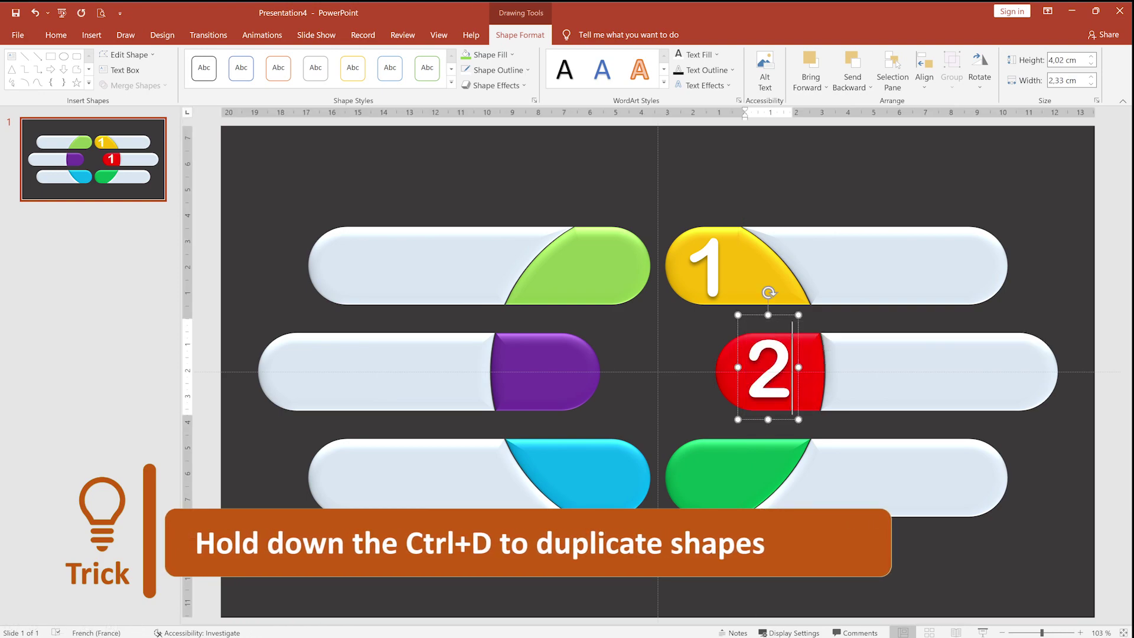
{"action": "left_click", "coordinate": [669, 339]}
- Make two more copies of the 1 and turn one into 3 on the green cap
{"action": "left_click", "coordinate": [760, 350]}
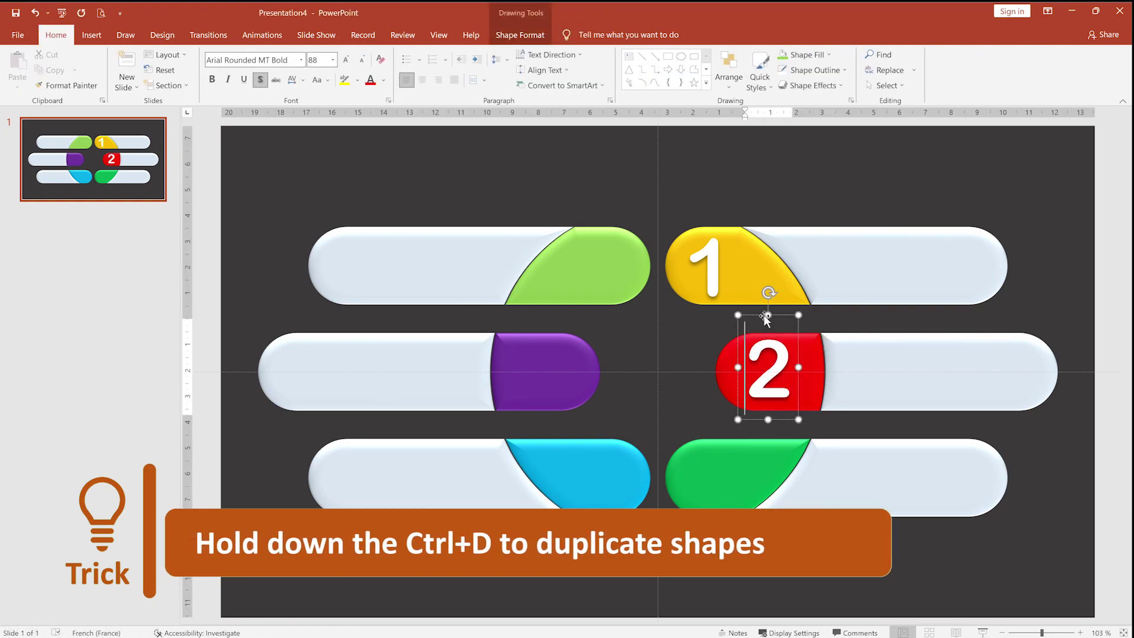
{"action": "left_click", "coordinate": [715, 300]}
{"action": "left_click", "coordinate": [692, 319]}
{"action": "key", "text": "ctrl+d"}
{"action": "key", "text": "ctrl+d"}
{"action": "key", "text": "ctrl+d"}
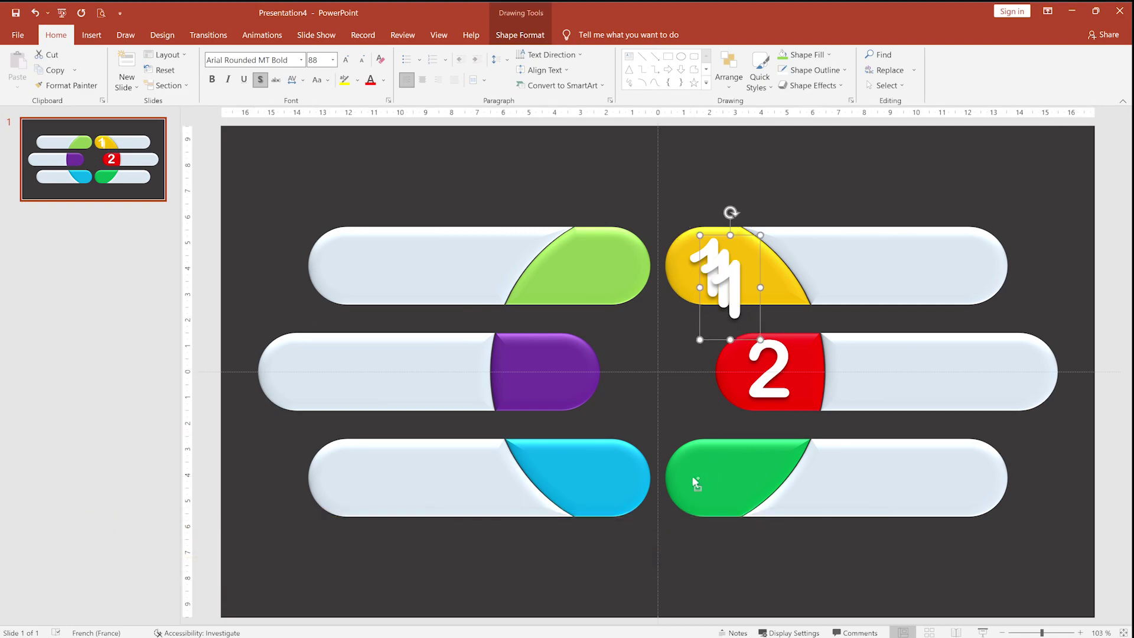
{"action": "key", "text": "ctrl+d"}
{"action": "left_click_drag", "start_coordinate": [746, 260], "coordinate": [707, 428]}
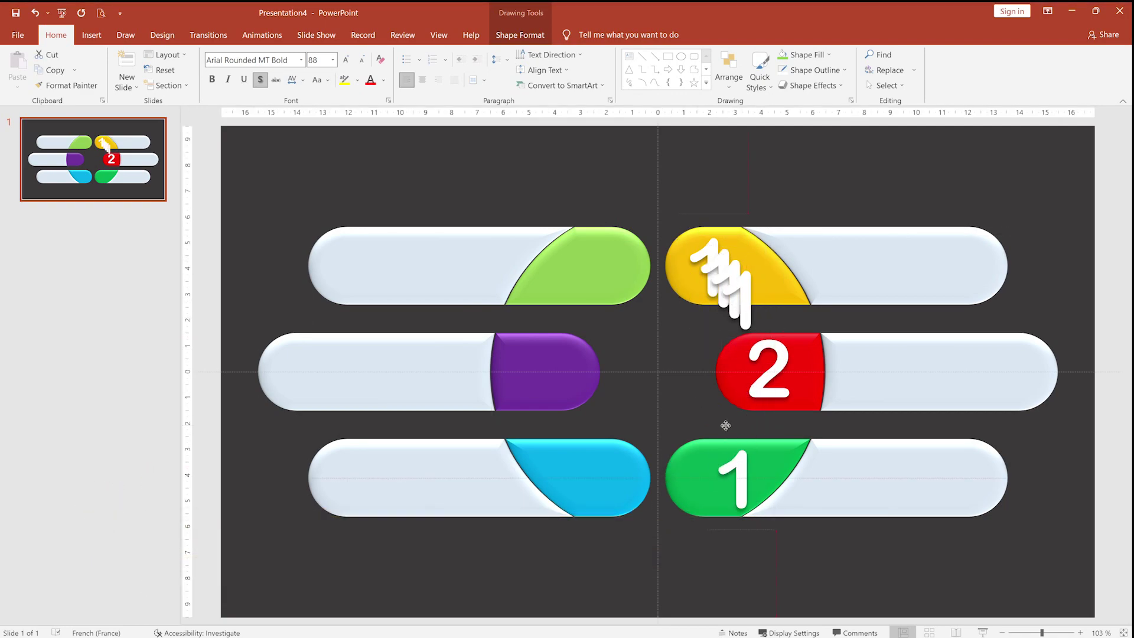
{"action": "double_click", "coordinate": [702, 477]}
{"action": "type", "text": "3"}
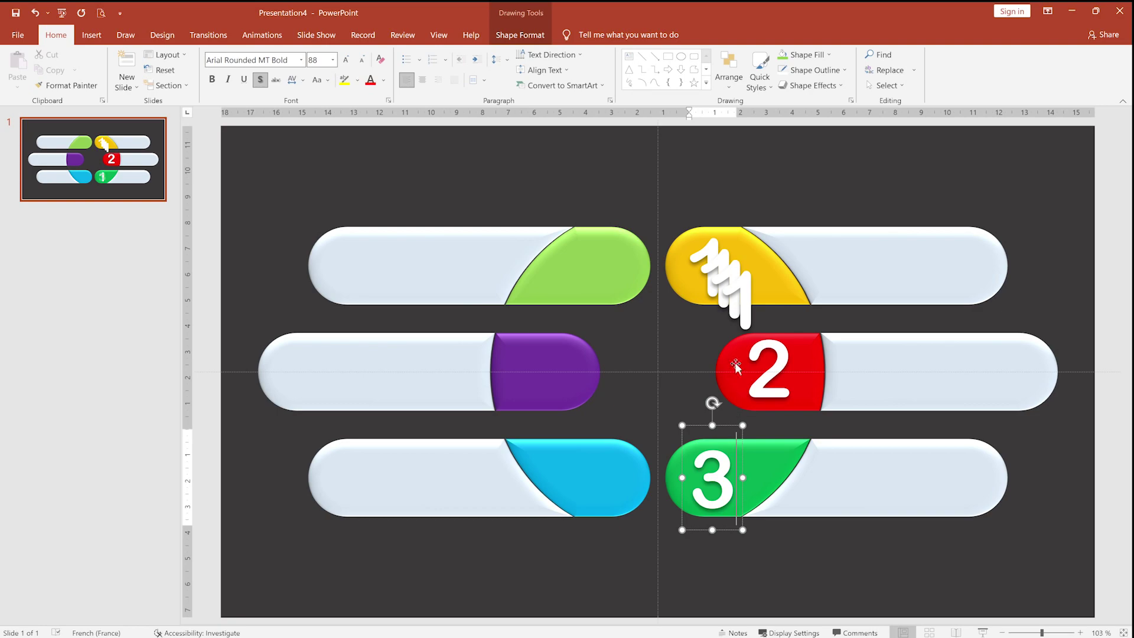
- Place copies on the cyan and purple caps, numbered 4 and 5
{"action": "left_click", "coordinate": [705, 335]}
{"action": "left_click_drag", "start_coordinate": [702, 348], "coordinate": [593, 491]}
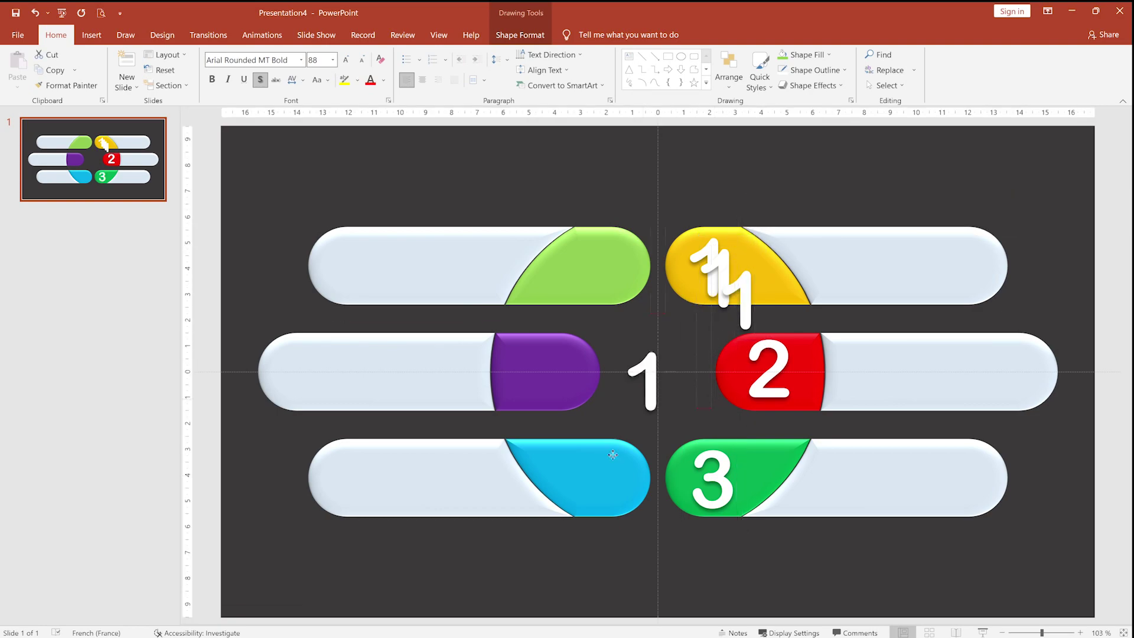
{"action": "type", "text": "4"}
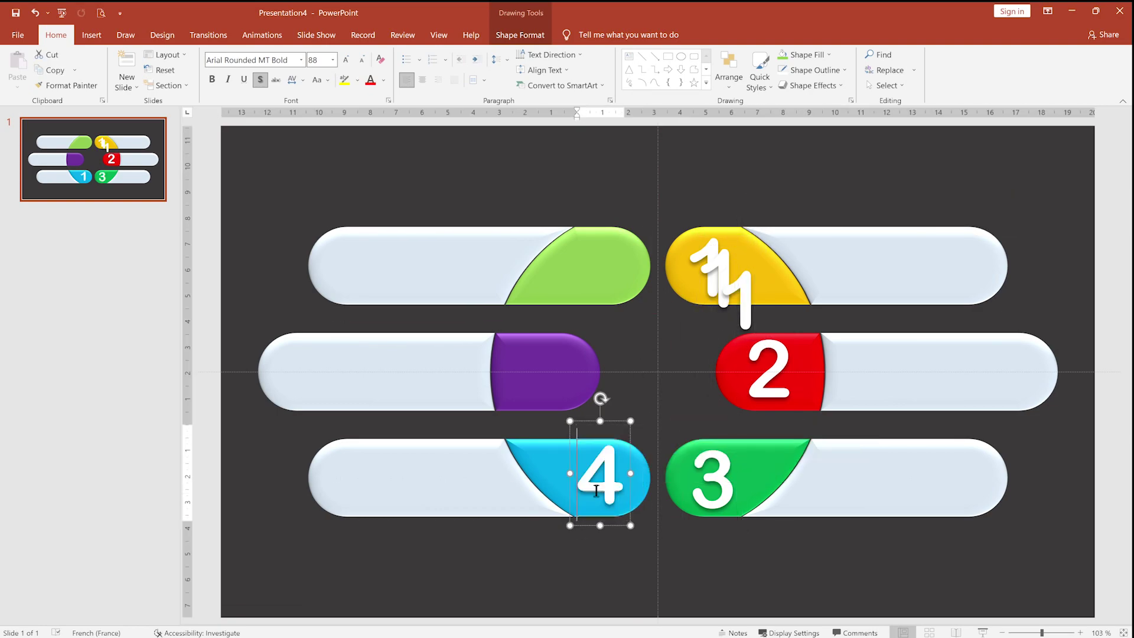
{"action": "left_click", "coordinate": [729, 349]}
{"action": "mouse_move", "coordinate": [729, 348]}
{"action": "left_mouse_down"}
{"action": "mouse_move", "coordinate": [630, 379]}
{"action": "mouse_move", "coordinate": [541, 379]}
{"action": "left_mouse_up"}
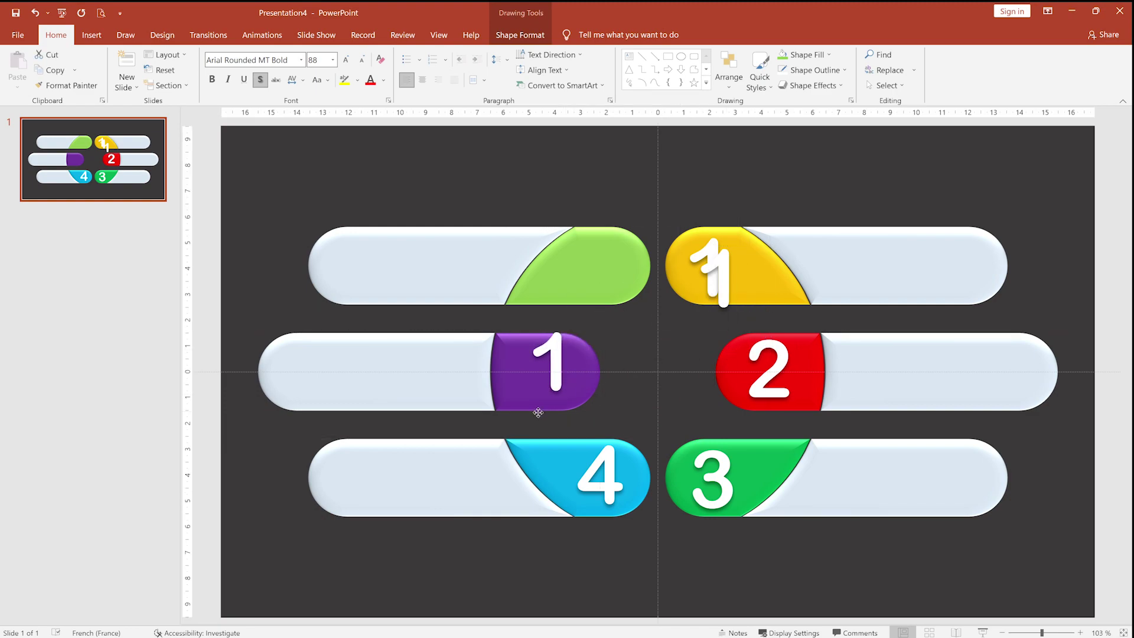
{"action": "double_click", "coordinate": [541, 380]}
{"action": "type", "text": "5"}
{"action": "key", "text": "Escape"}
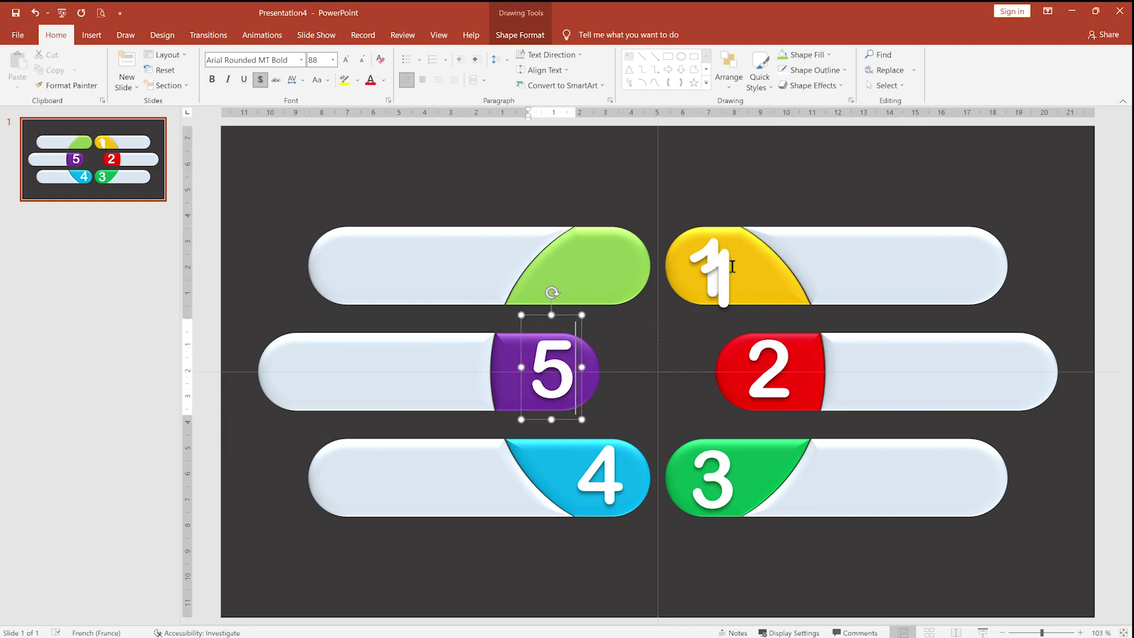
- Move the last copy onto the light-green cap and retype it as 6
{"action": "left_click", "coordinate": [704, 319]}
{"action": "left_click_drag", "start_coordinate": [704, 319], "coordinate": [586, 313]}
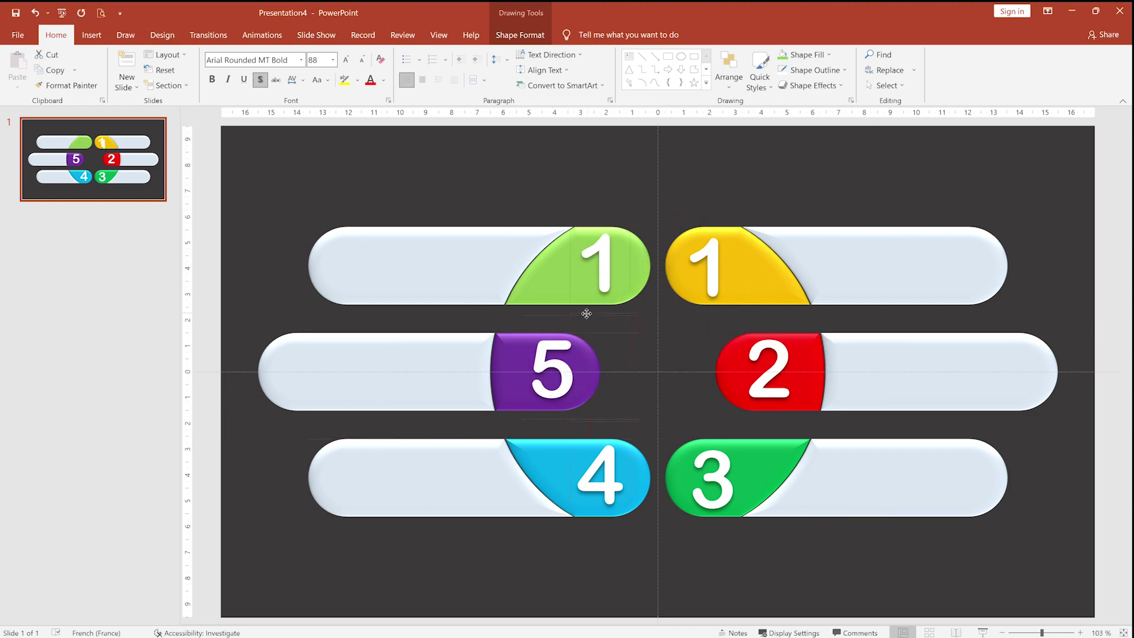
{"action": "double_click", "coordinate": [590, 273]}
{"action": "type", "text": "6"}
{"action": "left_click", "coordinate": [688, 277], "text": "shift"}
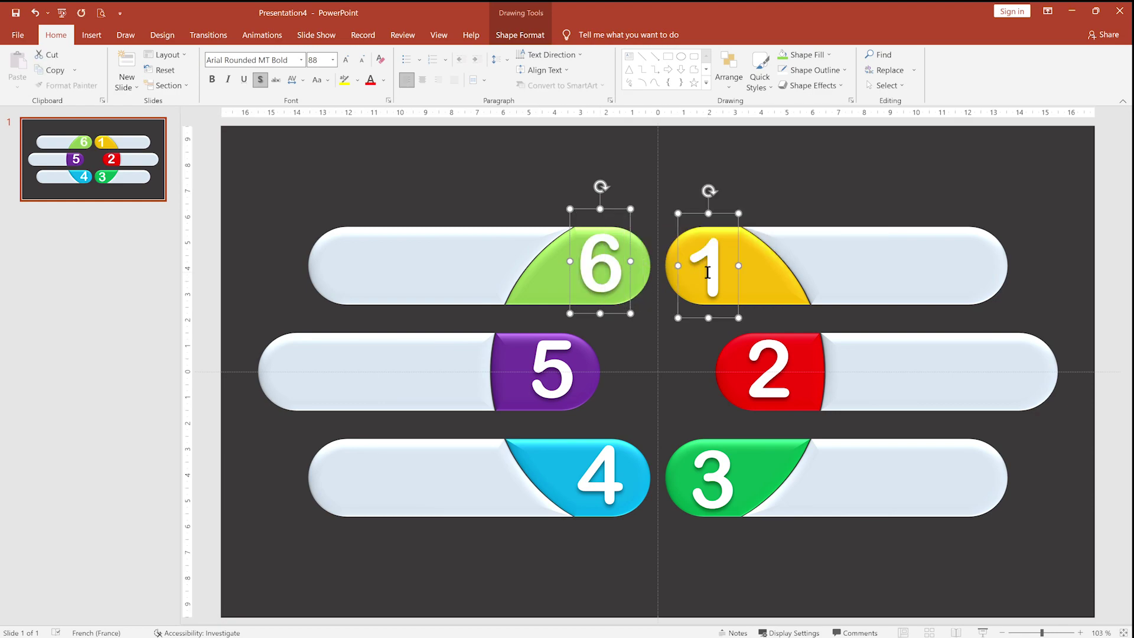
- Bottom-align the 6 and 1 labels, then shift the 6 slightly
{"action": "left_click", "coordinate": [520, 35]}
{"action": "left_click", "coordinate": [924, 62]}
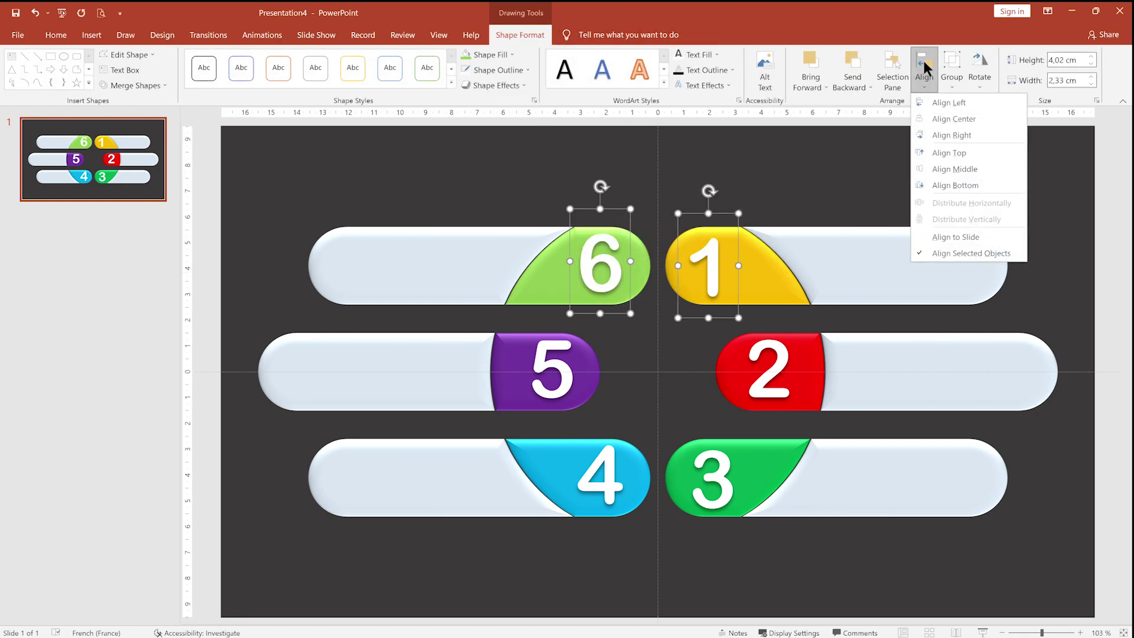
{"action": "left_click", "coordinate": [955, 185]}
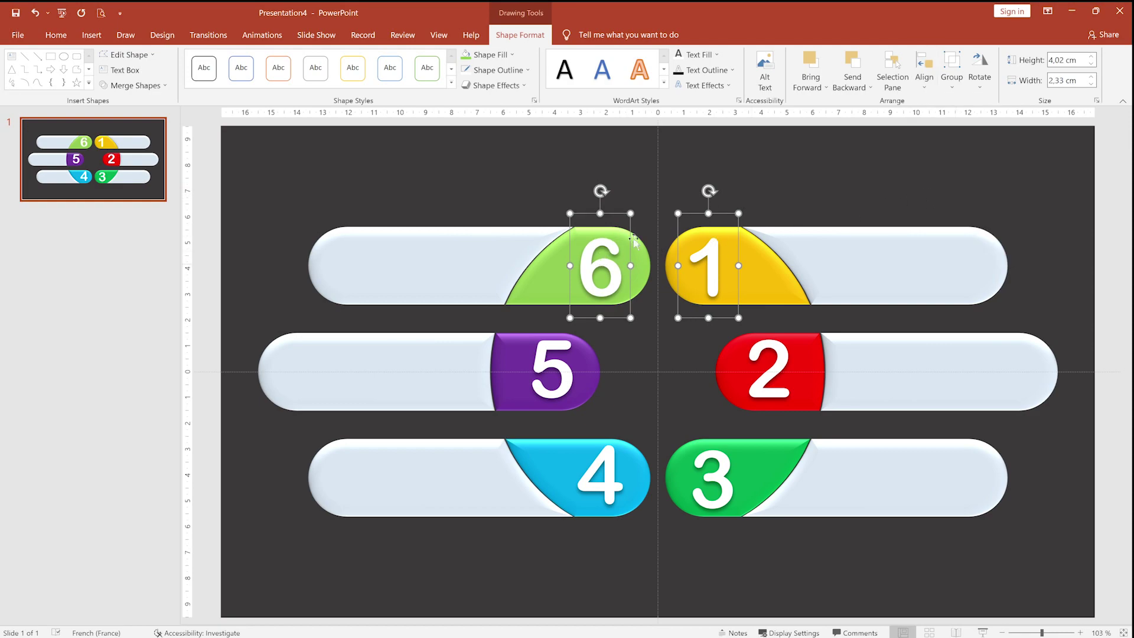
{"action": "left_click_drag", "start_coordinate": [608, 318], "coordinate": [616, 319]}
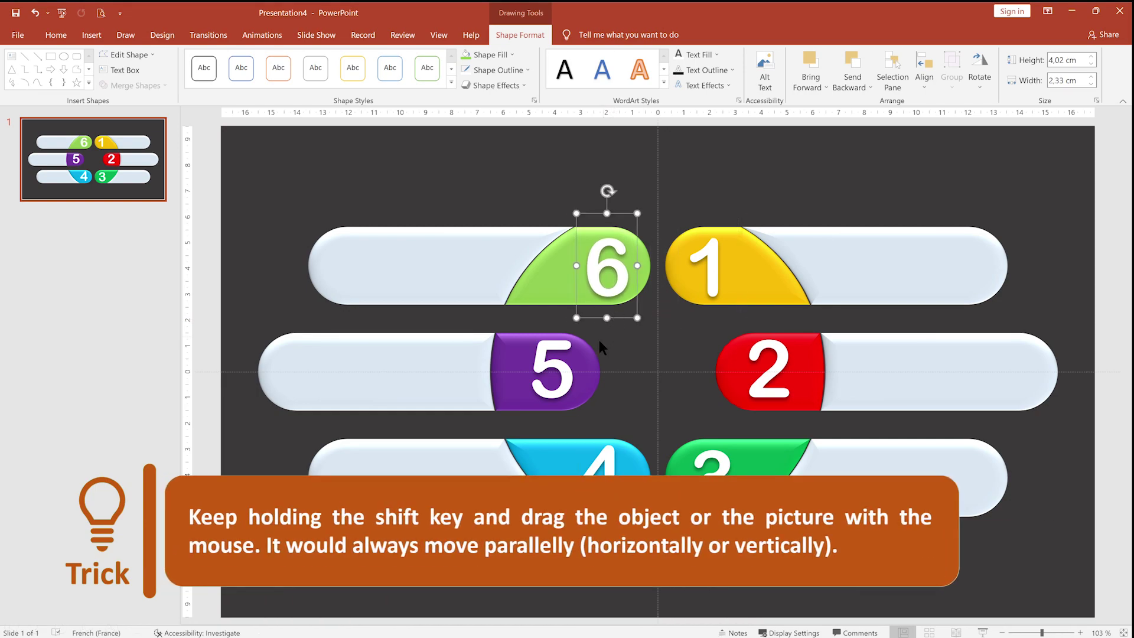
- Centre the 5 and 2 labels vertically and settle the 2 on its red pill end
{"action": "left_click", "coordinate": [559, 370]}
{"action": "left_click", "coordinate": [767, 374], "text": "shift"}
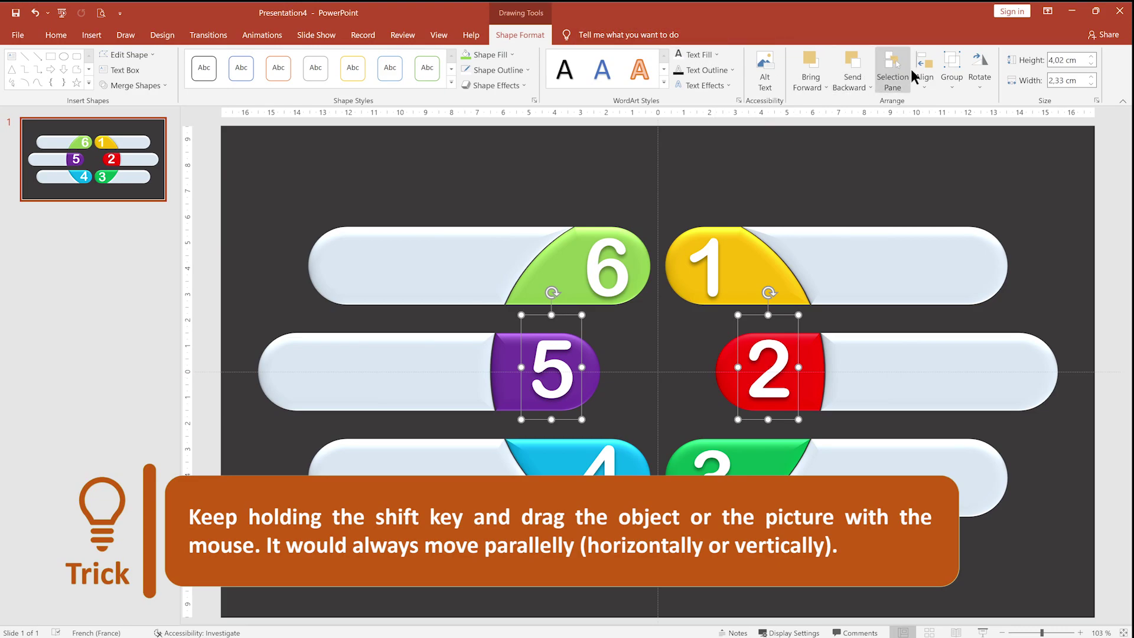
{"action": "left_click", "coordinate": [932, 79]}
{"action": "left_click", "coordinate": [941, 187]}
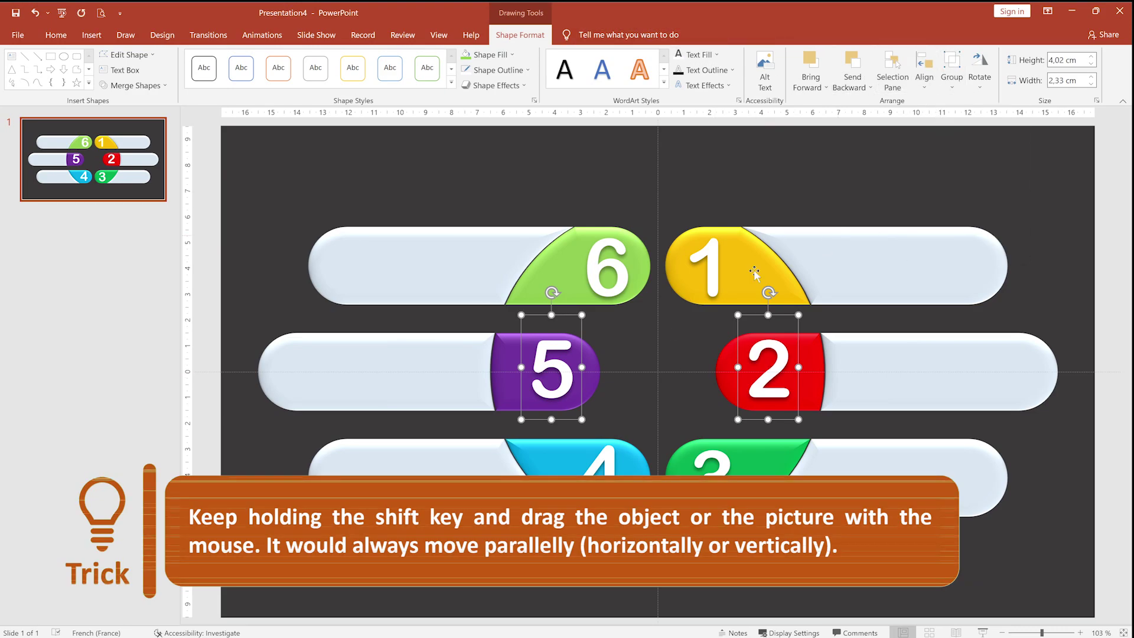
{"action": "left_click", "coordinate": [555, 400]}
{"action": "left_click", "coordinate": [757, 419]}
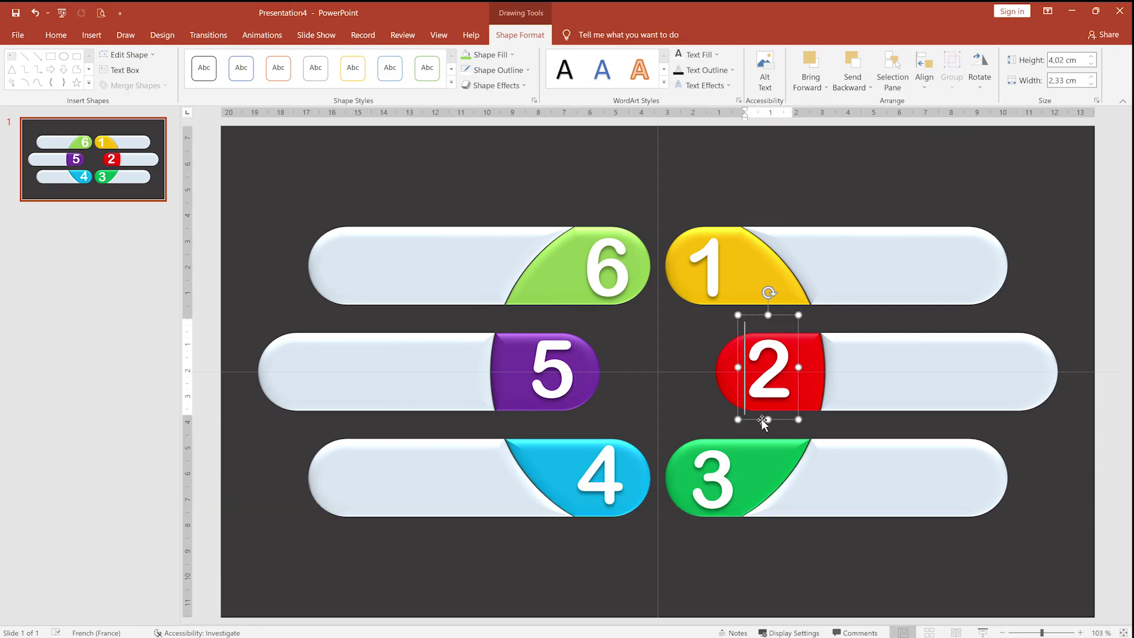
{"action": "left_click_drag", "start_coordinate": [757, 419], "coordinate": [735, 419]}
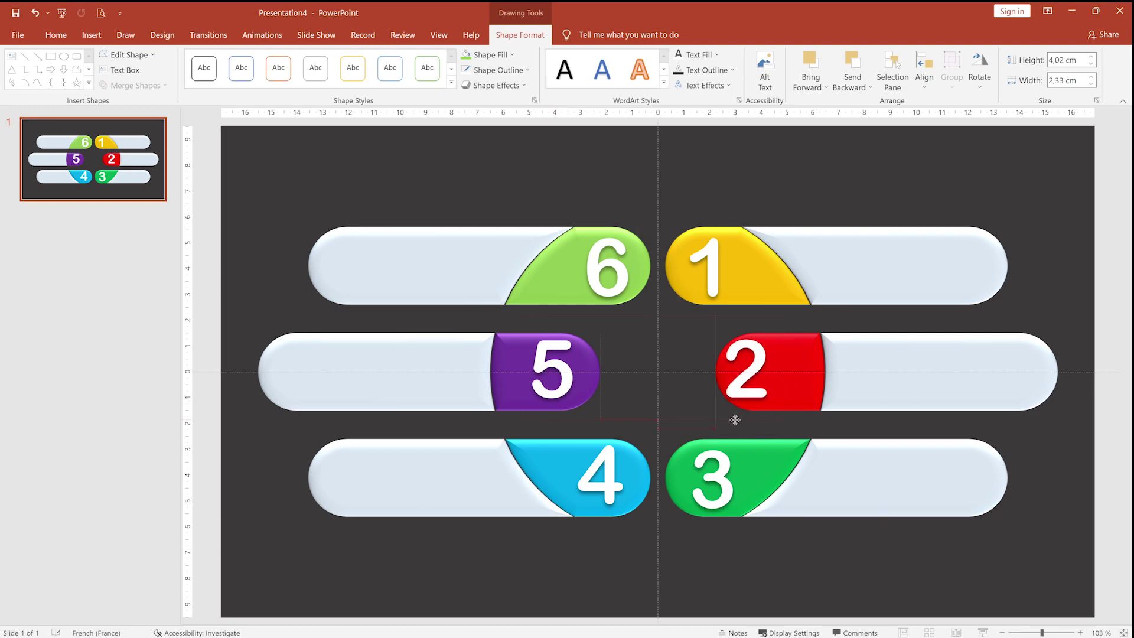
{"action": "left_click_drag", "start_coordinate": [735, 420], "coordinate": [754, 420]}
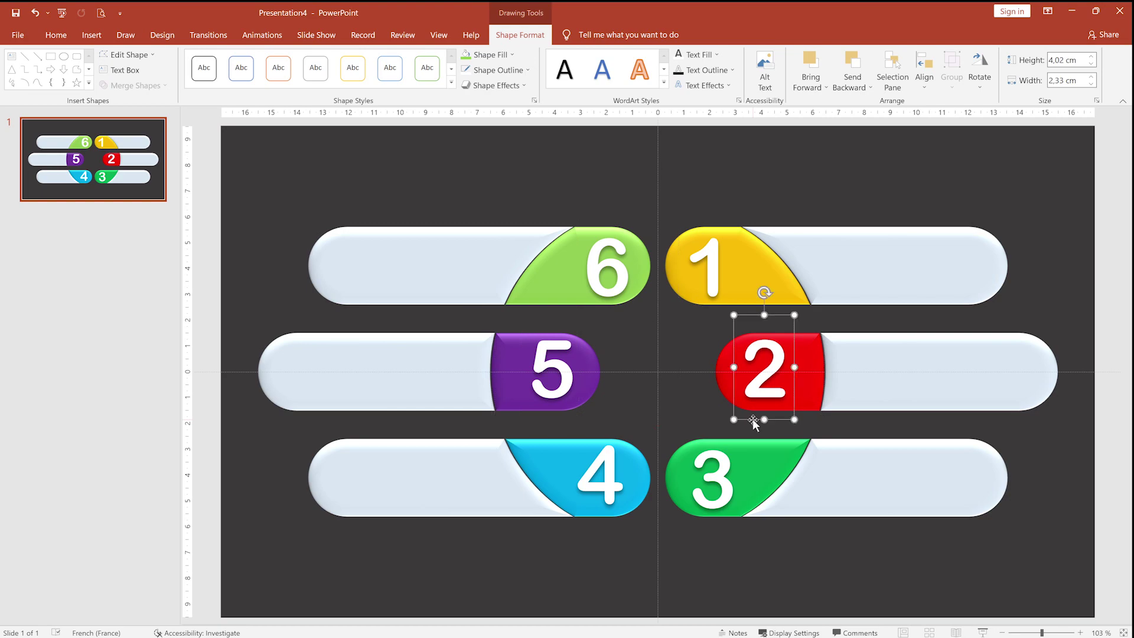
- Align the 4 label with the 3 label and adjust the 3 on its green pill
{"action": "left_click", "coordinate": [711, 477]}
{"action": "left_click", "coordinate": [603, 485], "text": "shift"}
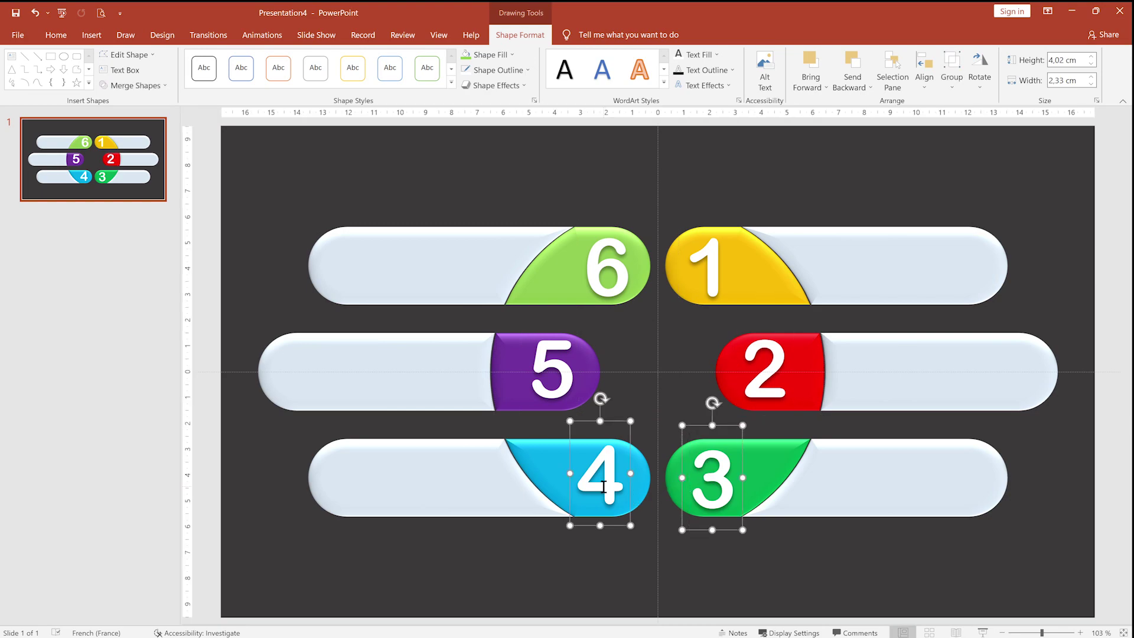
{"action": "left_click", "coordinate": [924, 73]}
{"action": "left_click", "coordinate": [950, 180]}
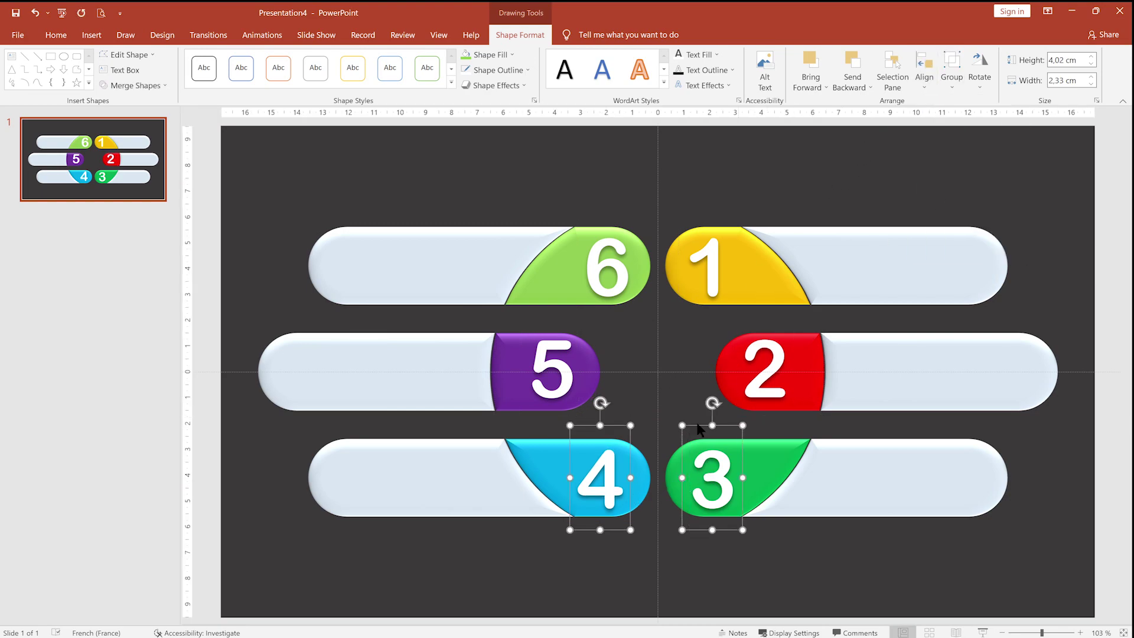
{"action": "left_click", "coordinate": [722, 530]}
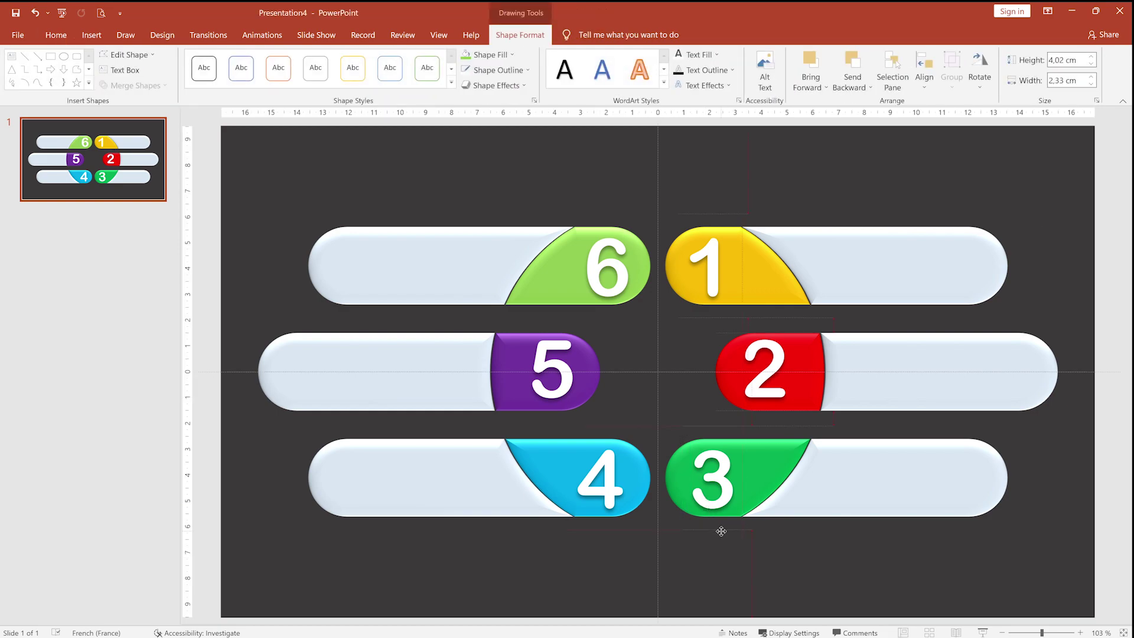
{"action": "left_click_drag", "start_coordinate": [723, 531], "coordinate": [724, 529]}
{"action": "left_click", "coordinate": [711, 547]}
- Right-align the 1 and 3 labels, then fine-adjust the 3 and 4 positions
{"action": "left_click", "coordinate": [716, 500]}
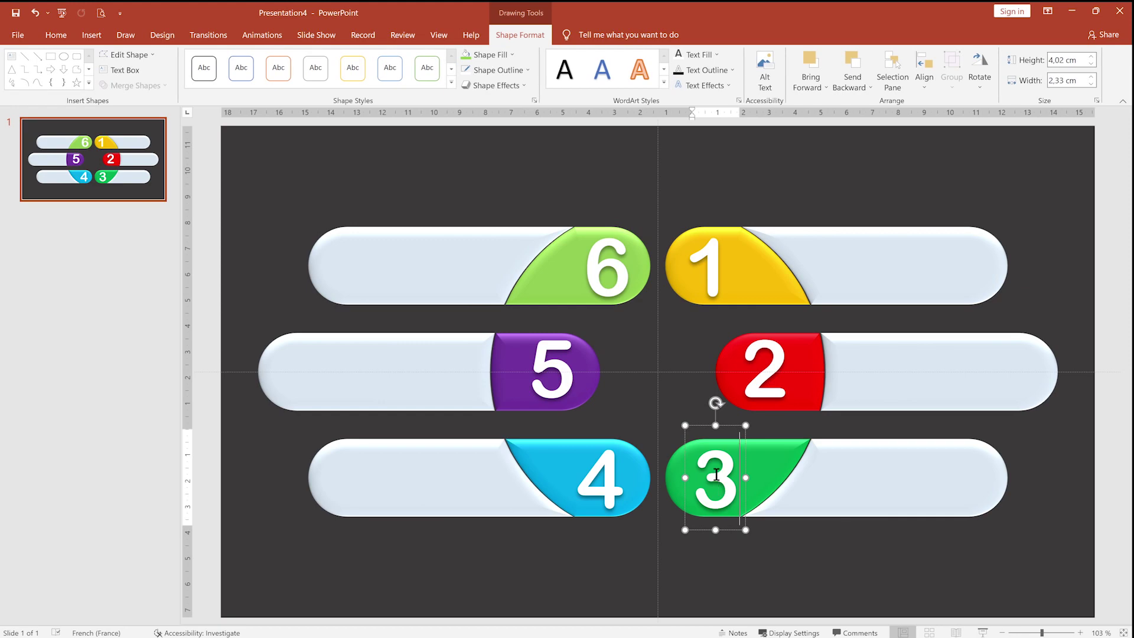
{"action": "left_click", "coordinate": [707, 267], "text": "shift"}
{"action": "left_click", "coordinate": [927, 62]}
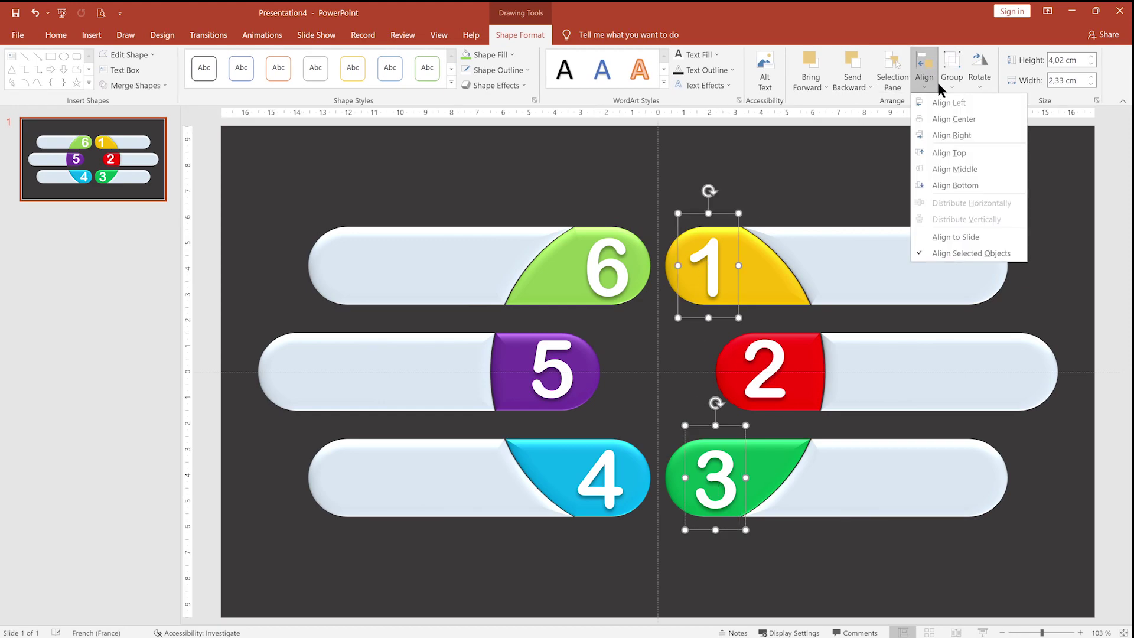
{"action": "left_click", "coordinate": [939, 135]}
{"action": "left_click", "coordinate": [835, 183]}
{"action": "left_click", "coordinate": [707, 268]}
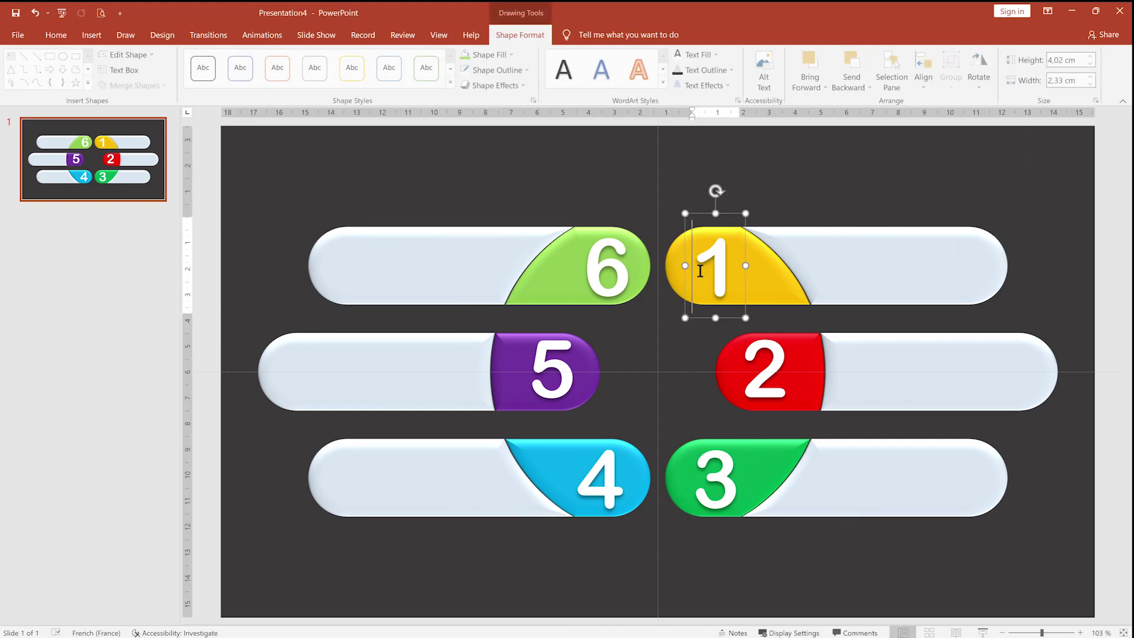
{"action": "left_click", "coordinate": [724, 529]}
{"action": "left_click_drag", "start_coordinate": [725, 533], "coordinate": [725, 529]}
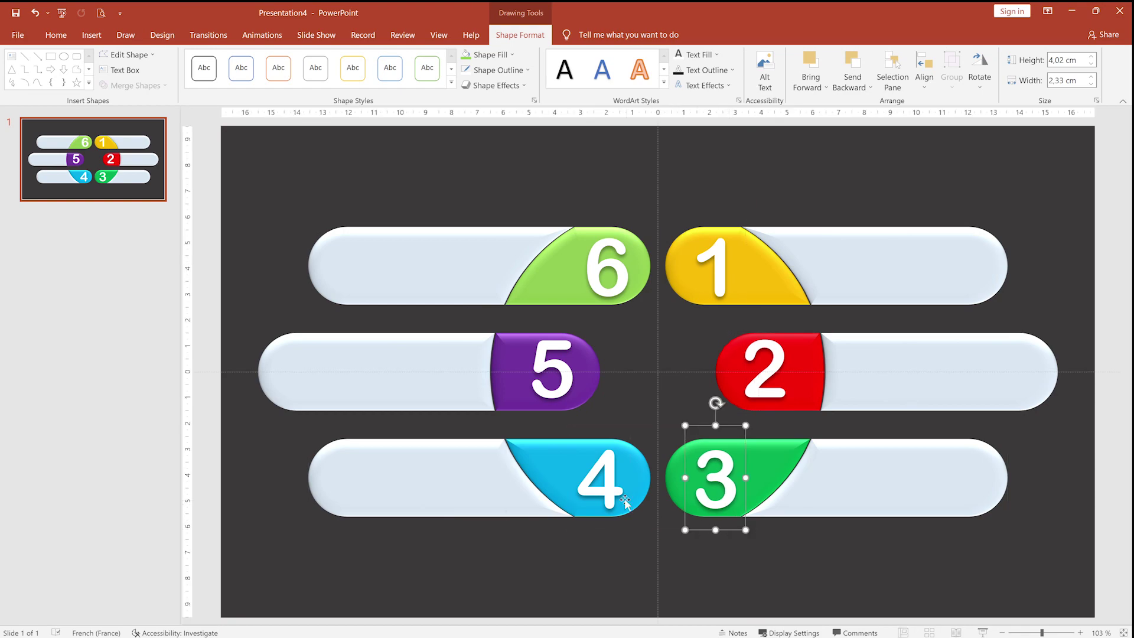
{"action": "left_click", "coordinate": [608, 523]}
{"action": "left_click_drag", "start_coordinate": [609, 524], "coordinate": [614, 523]}
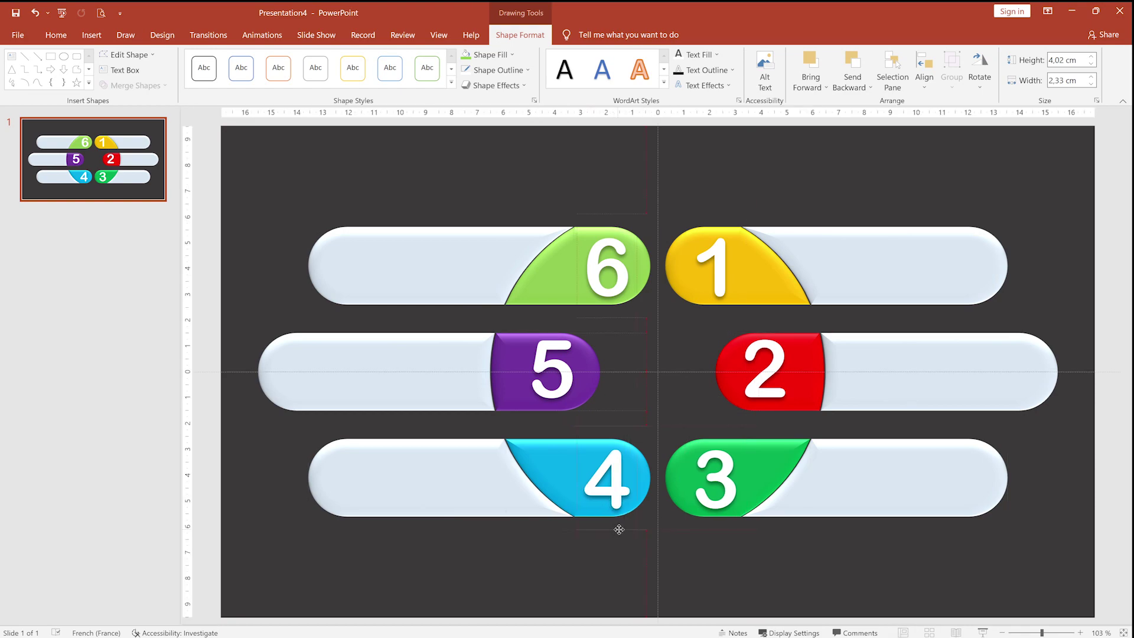
{"action": "left_click", "coordinate": [564, 396]}
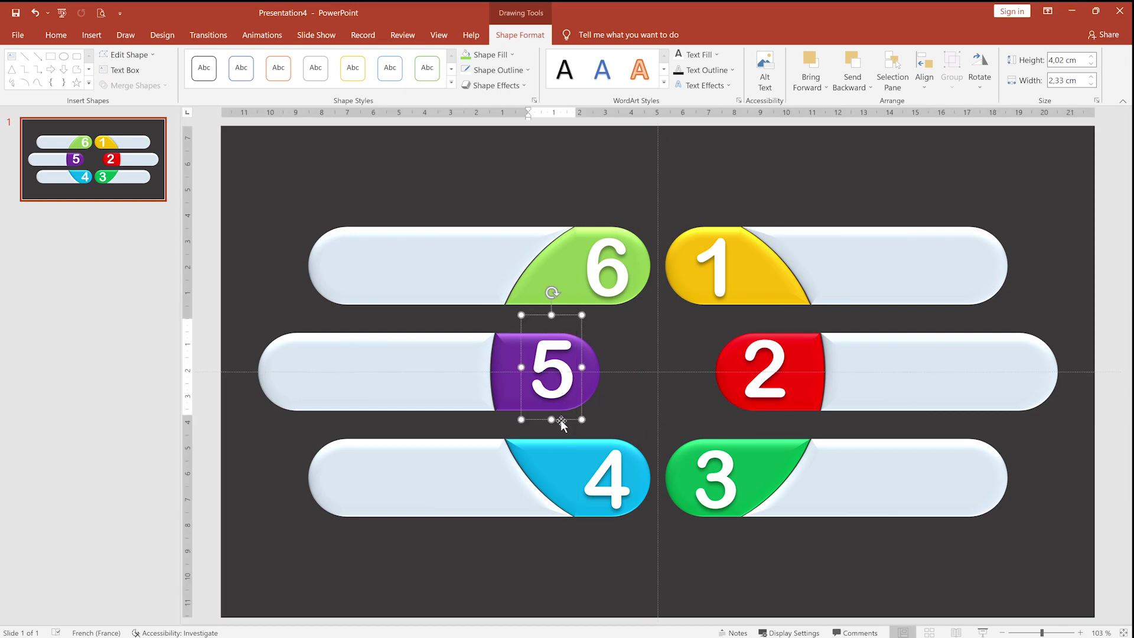
{"action": "left_click", "coordinate": [711, 554]}
- Preview the slide as a full-screen slide show on this display, then exit
{"action": "left_click", "coordinate": [982, 632]}
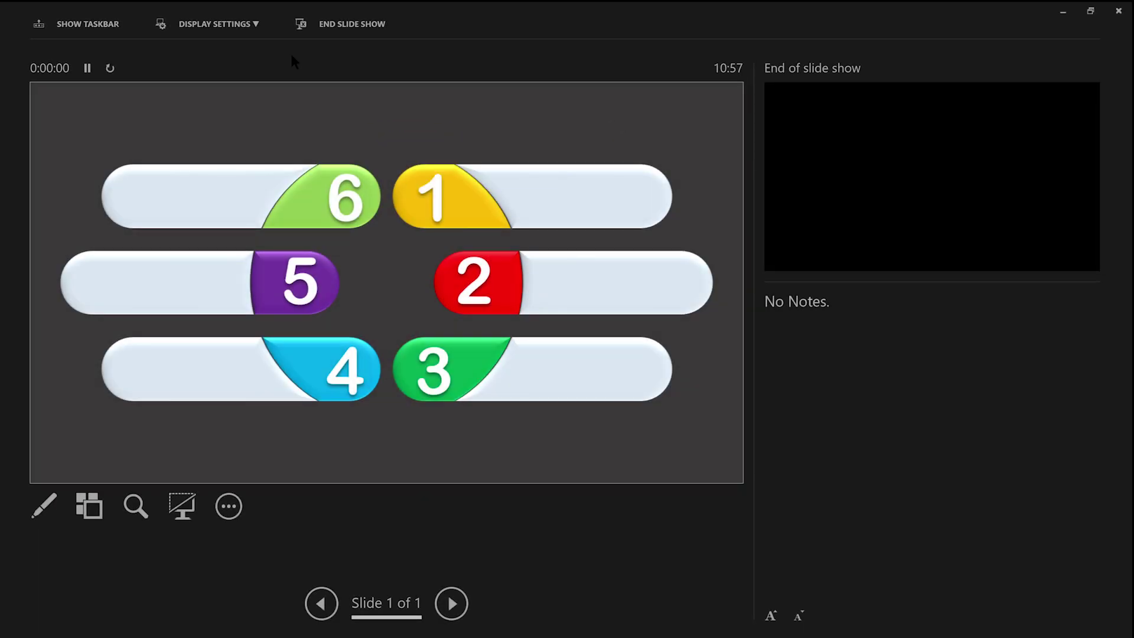
{"action": "left_click", "coordinate": [212, 31]}
{"action": "left_click", "coordinate": [232, 50]}
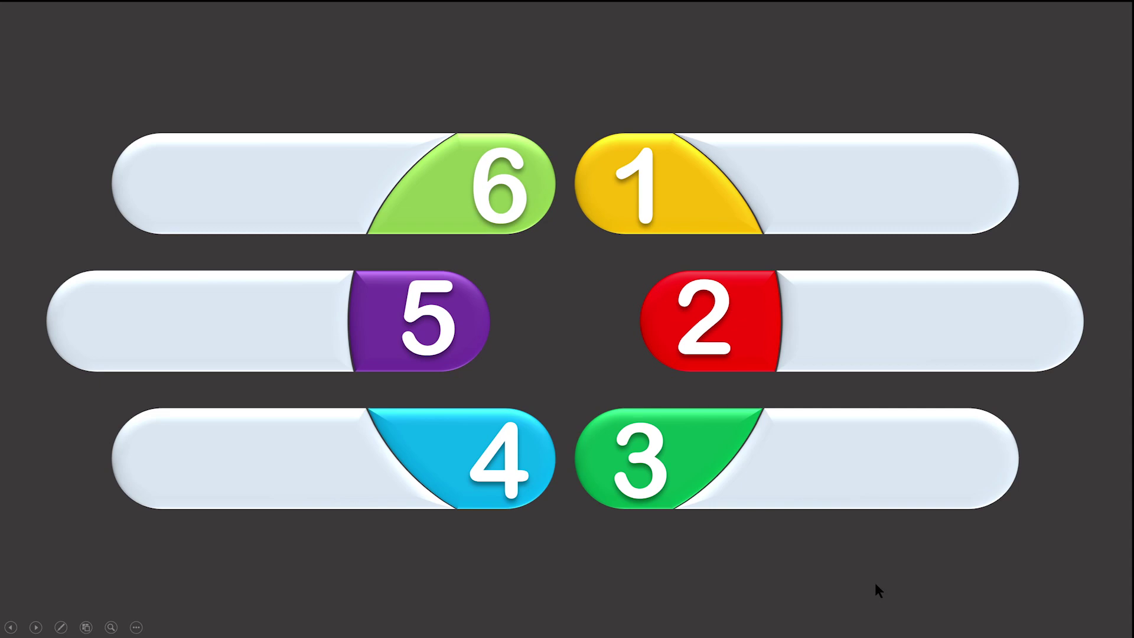
{"action": "key", "text": "Escape"}
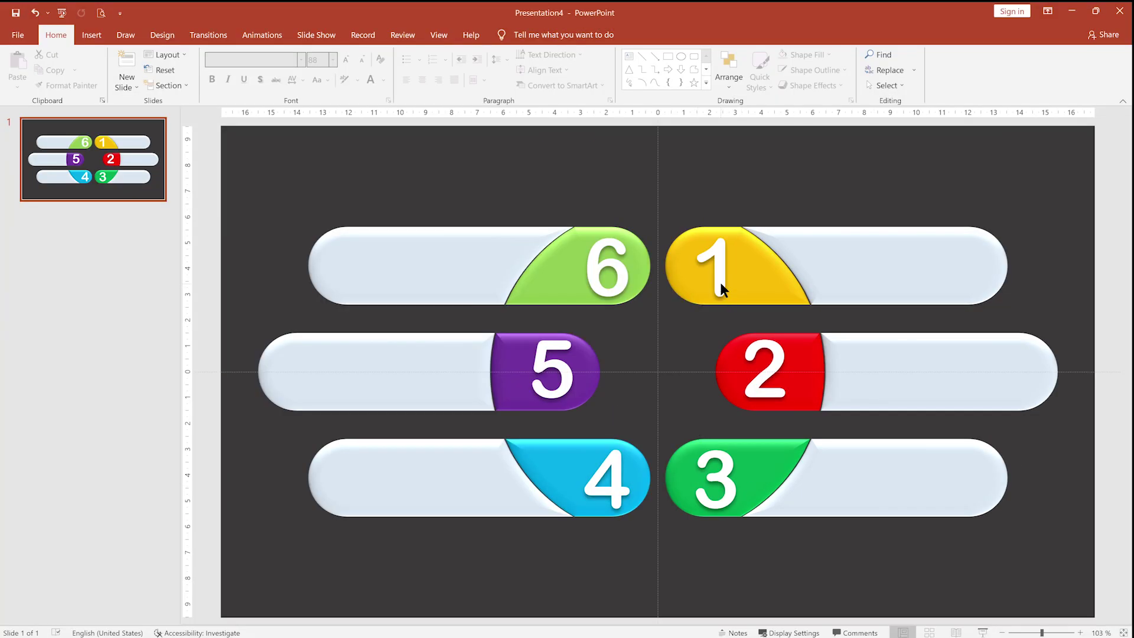
- Nudge the 1 and 3 labels slightly right
{"action": "left_click", "coordinate": [721, 282]}
{"action": "left_click", "coordinate": [720, 500], "text": "shift"}
{"action": "key", "text": "ctrl+Right"}
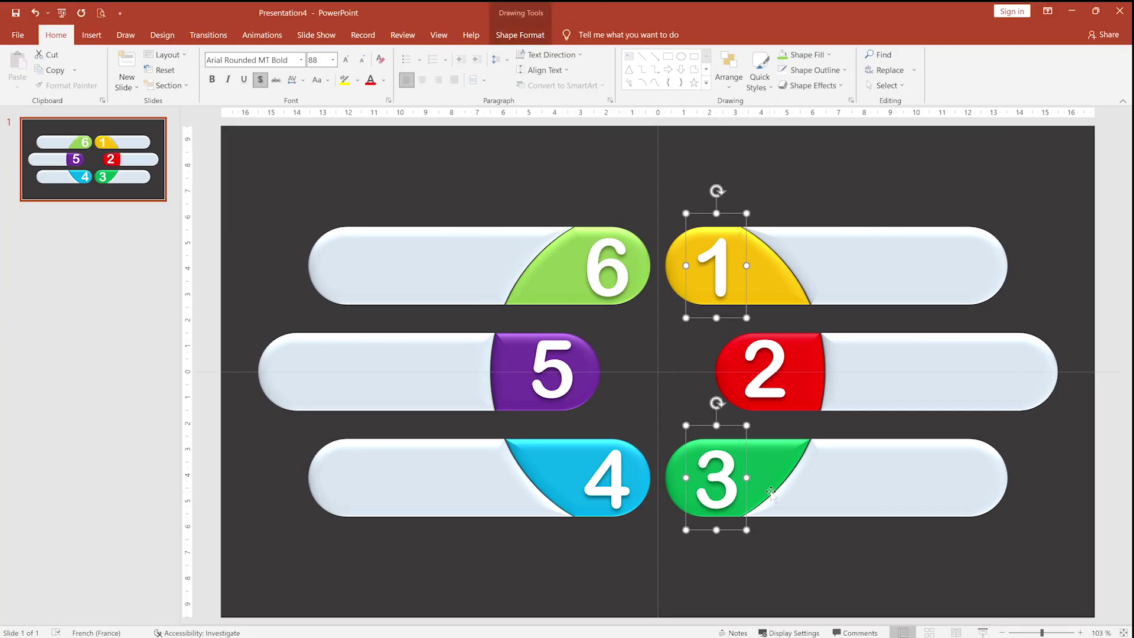
{"action": "key", "text": "ctrl+Right"}
{"action": "key", "text": "ctrl+Right"}
{"action": "key", "text": "ctrl+Right"}
{"action": "key", "text": "ctrl+Right"}
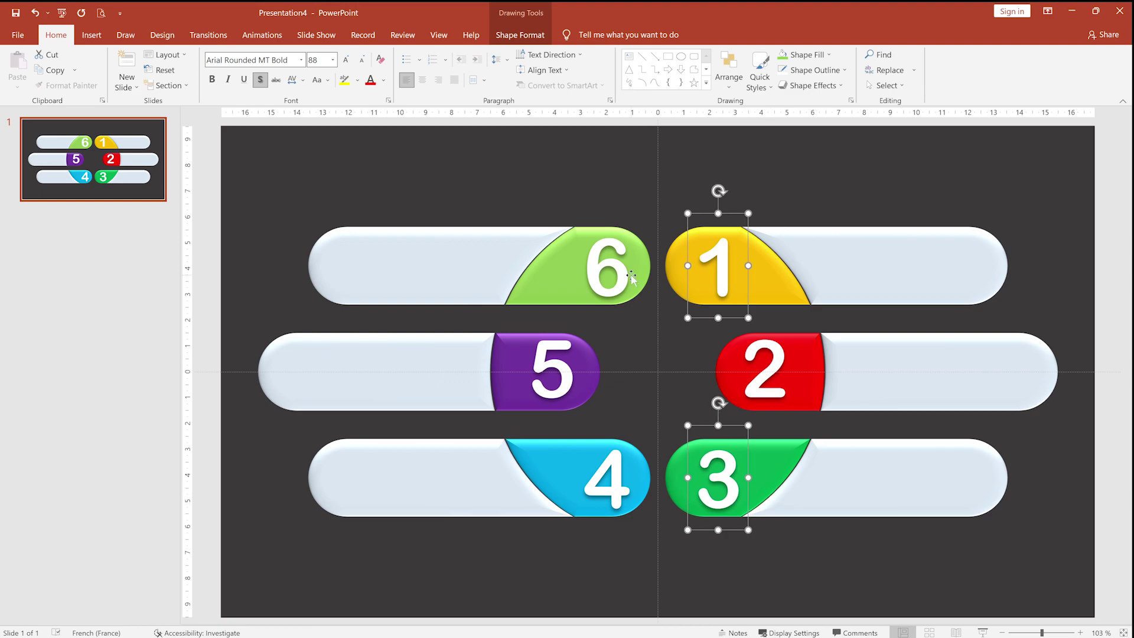
- Move the 6 and 4 labels slightly left
{"action": "left_click", "coordinate": [631, 278]}
{"action": "left_click", "coordinate": [584, 508], "text": "shift"}
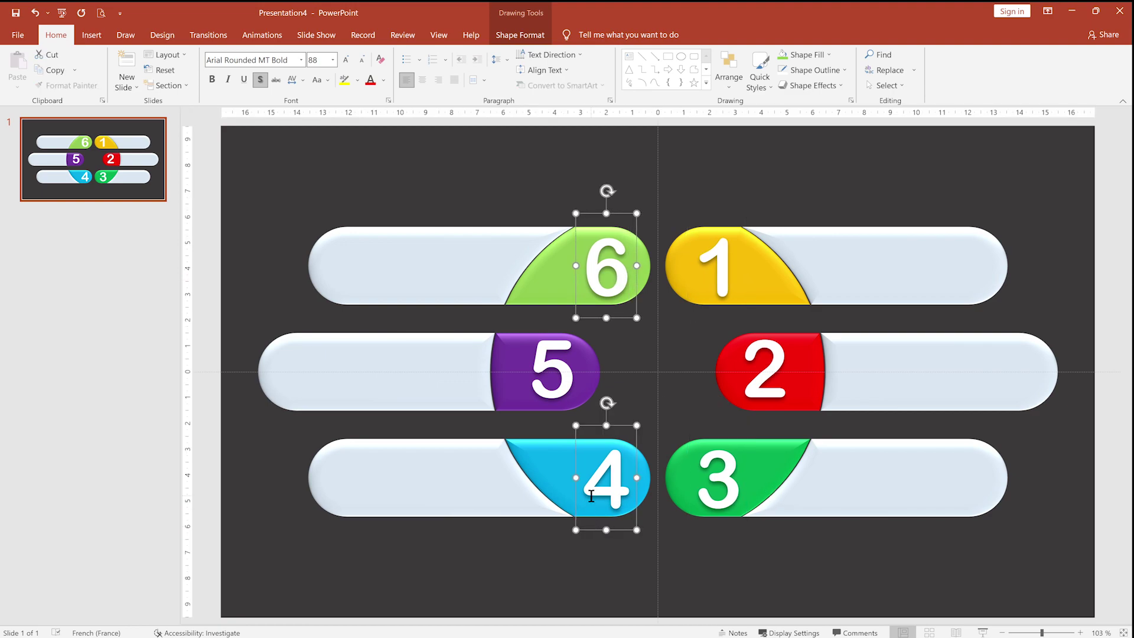
{"action": "left_click_drag", "start_coordinate": [591, 496], "coordinate": [565, 493]}
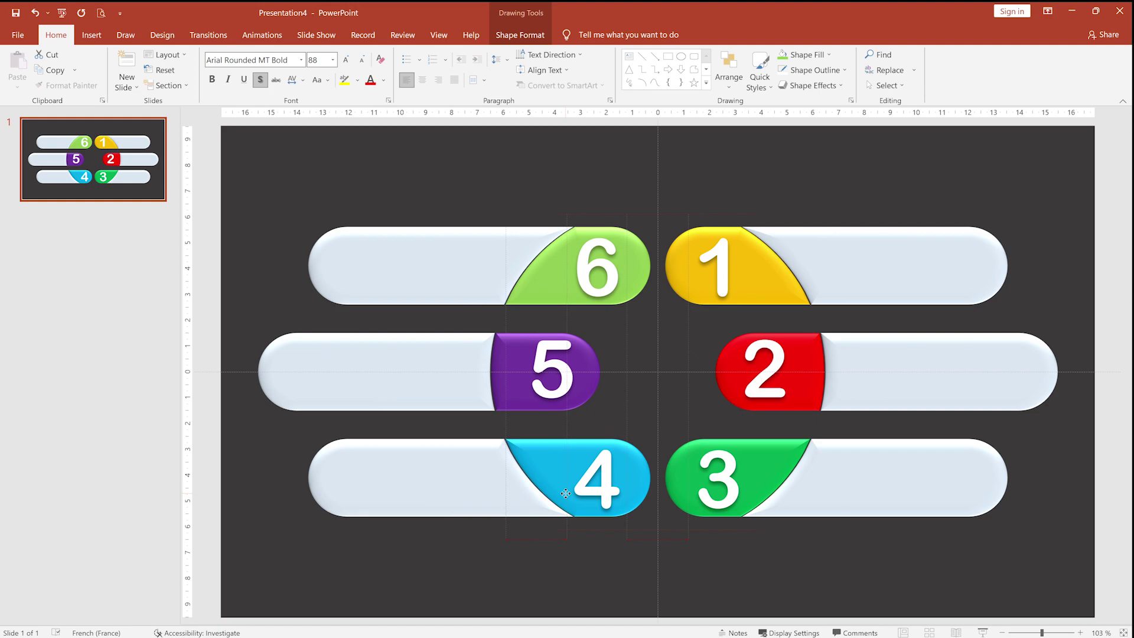
{"action": "left_click", "coordinate": [595, 580]}
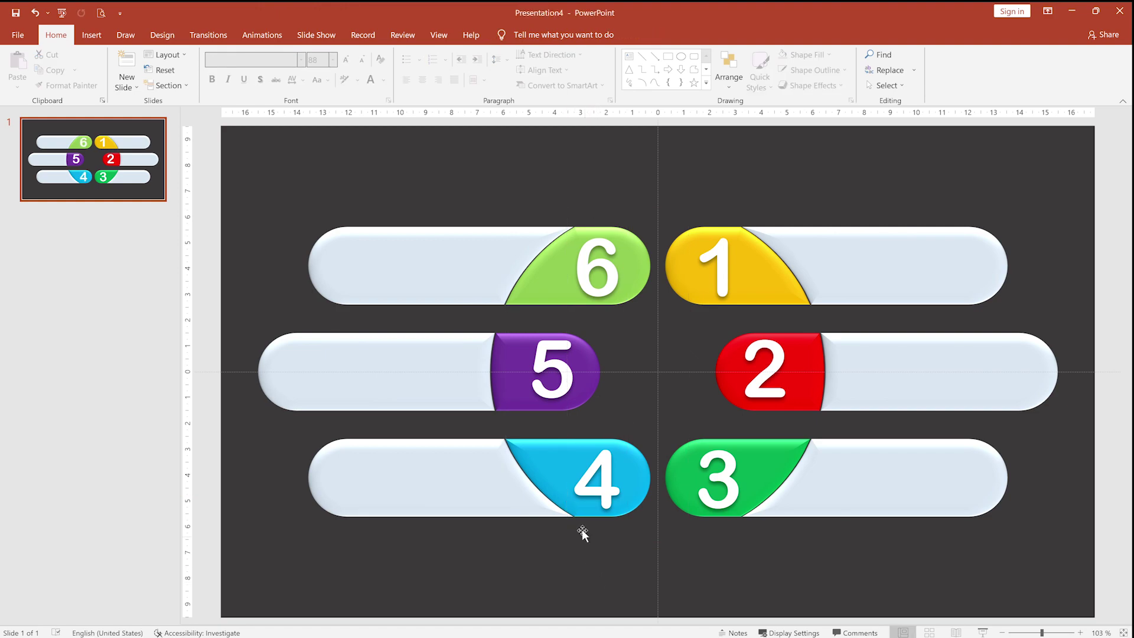
- Reposition the 5 and 2 labels together
{"action": "left_click", "coordinate": [563, 395]}
{"action": "left_click", "coordinate": [764, 394], "text": "shift"}
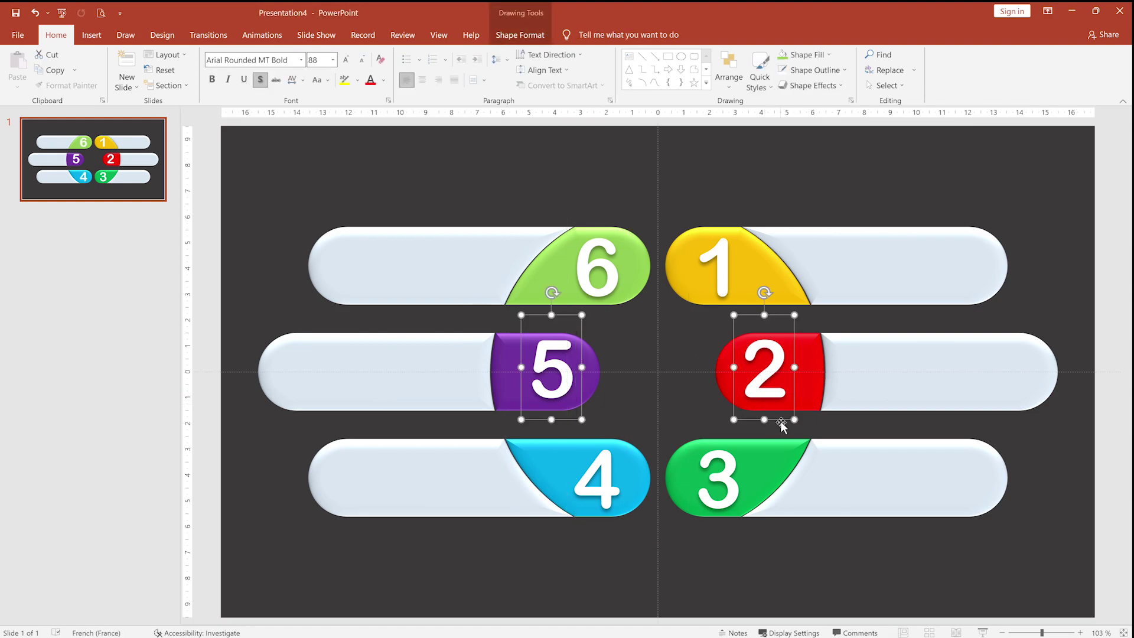
{"action": "left_click_drag", "start_coordinate": [781, 423], "coordinate": [780, 421]}
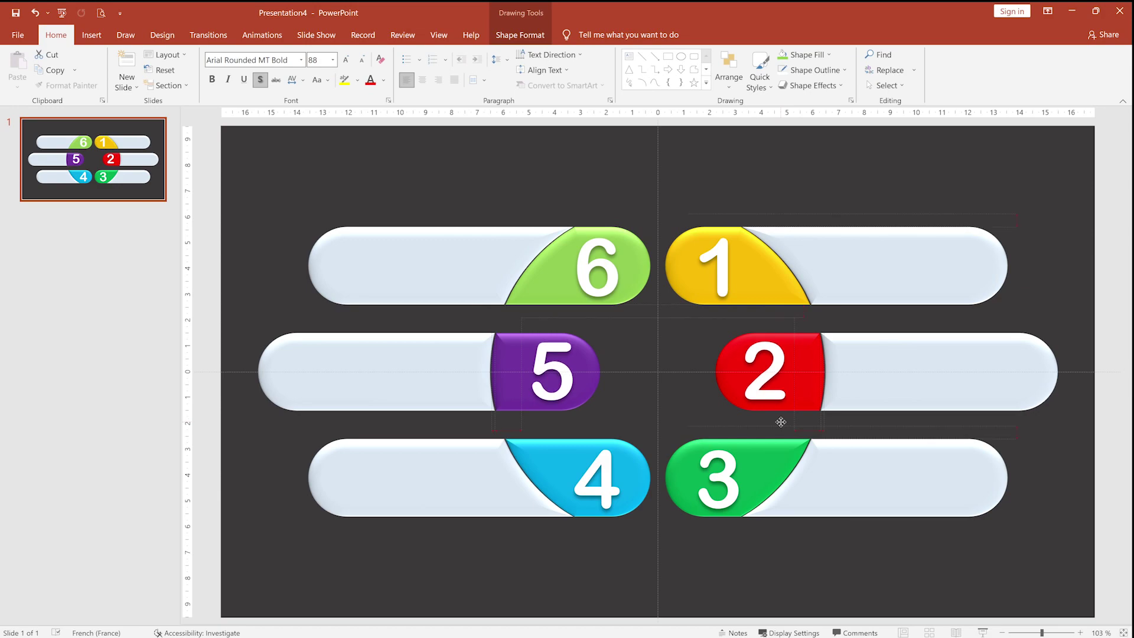
{"action": "left_click", "coordinate": [960, 574]}
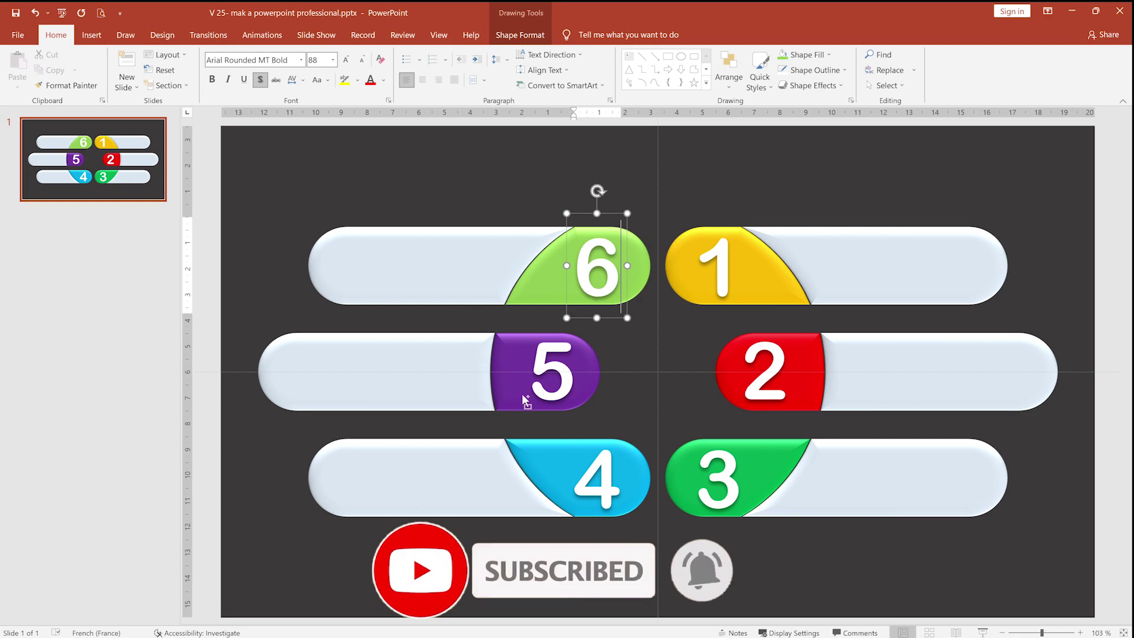
- Select all six number labels and reduce their font size from 88 to 72 pt
{"action": "key", "text": "Escape"}
{"action": "left_click", "coordinate": [557, 356], "text": "shift"}
{"action": "left_click", "coordinate": [596, 477], "text": "shift"}
{"action": "left_click", "coordinate": [717, 477], "text": "shift"}
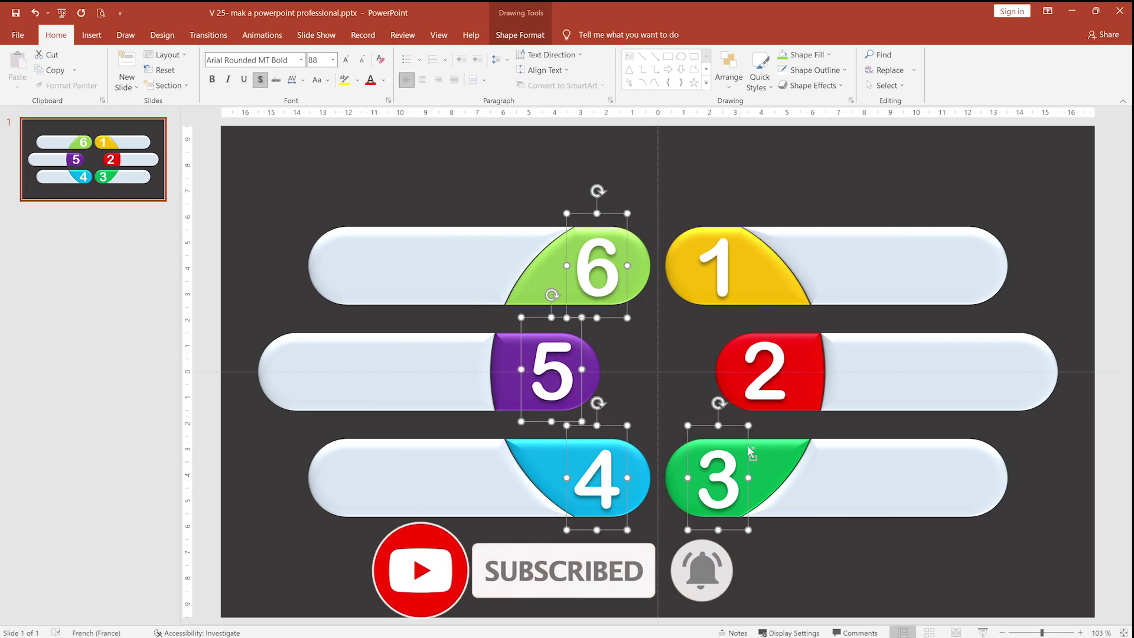
{"action": "left_click", "coordinate": [764, 369], "text": "shift"}
{"action": "left_click", "coordinate": [717, 266], "text": "shift"}
{"action": "left_click", "coordinate": [361, 60]}
{"action": "left_click", "coordinate": [360, 62]}
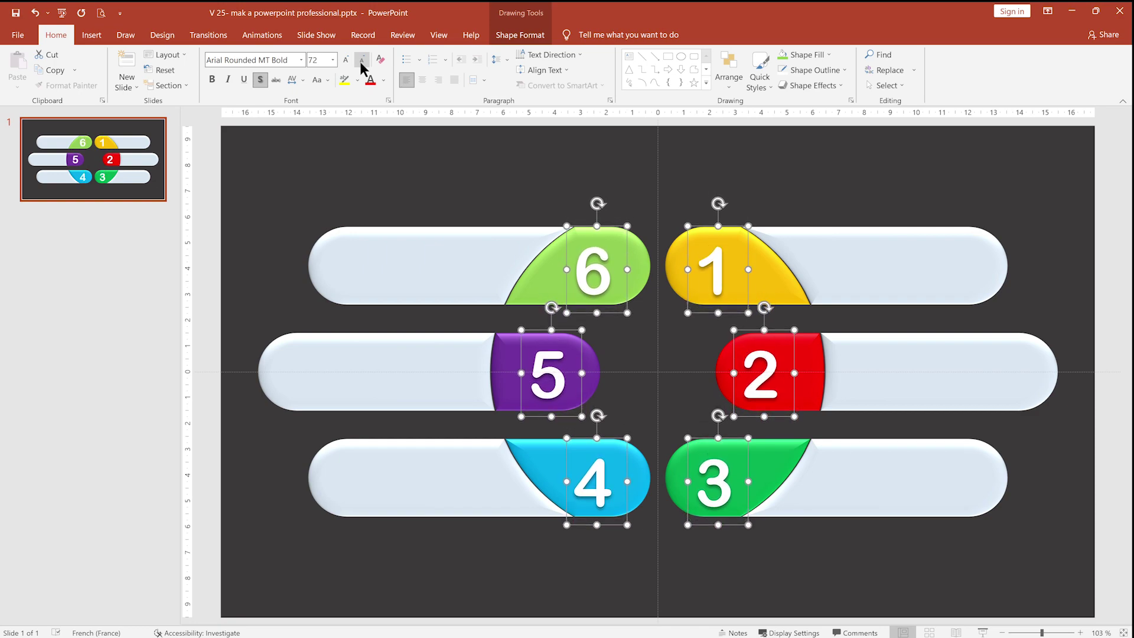
- Group the six labels and align the group on the slide
{"action": "right_click", "coordinate": [594, 225]}
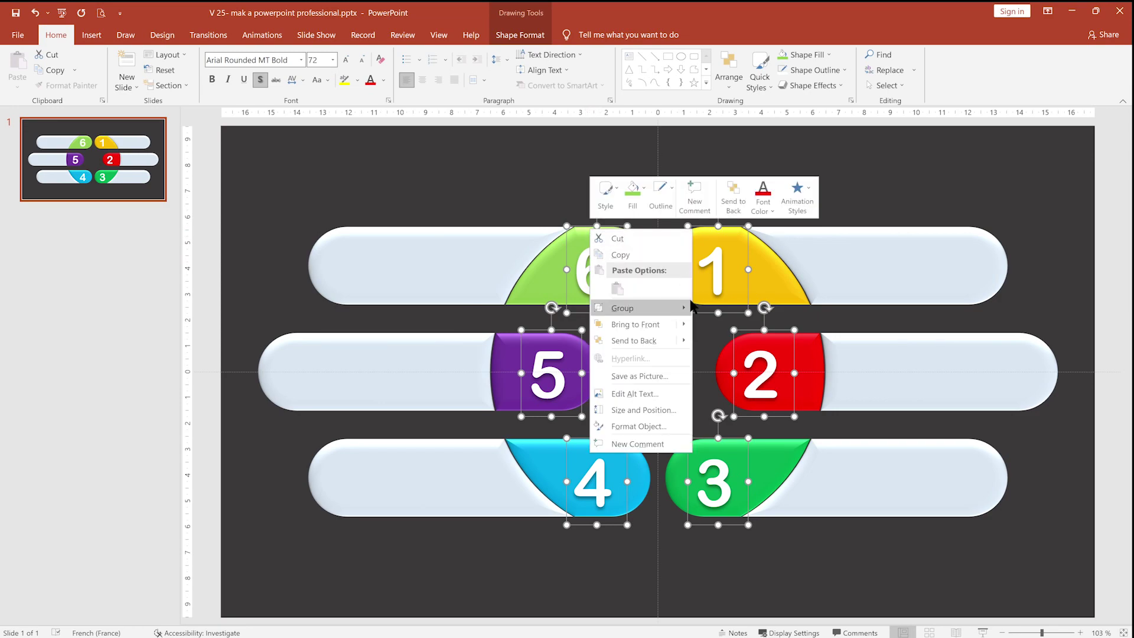
{"action": "left_click", "coordinate": [713, 306]}
{"action": "left_click", "coordinate": [520, 35]}
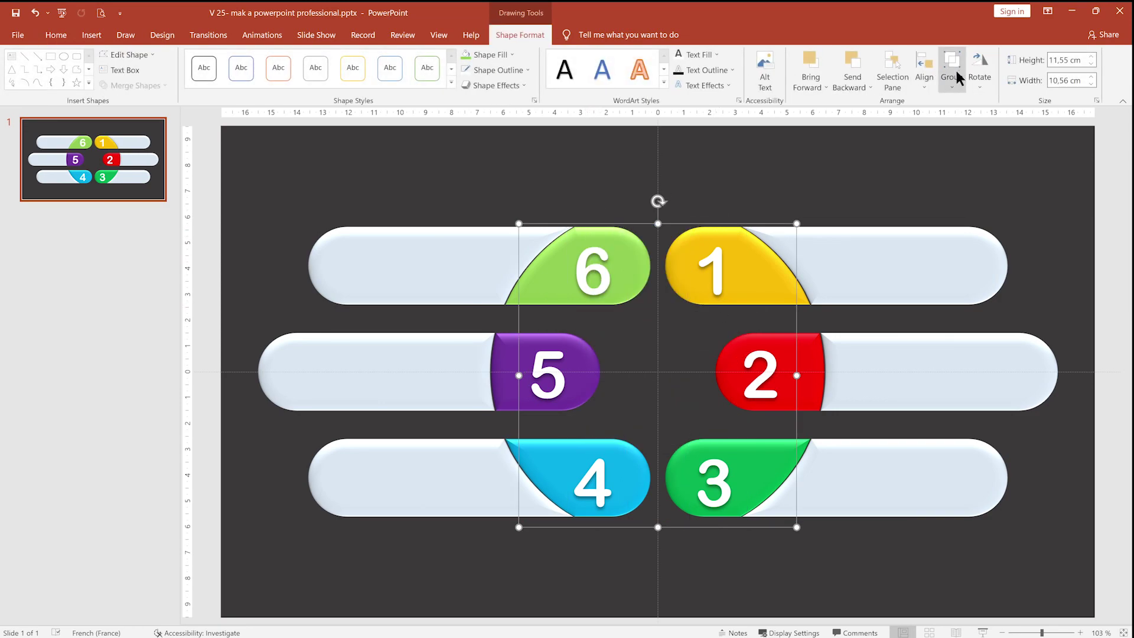
{"action": "left_click", "coordinate": [925, 77]}
{"action": "left_click", "coordinate": [931, 121]}
{"action": "left_click", "coordinate": [939, 86]}
{"action": "left_click", "coordinate": [947, 169]}
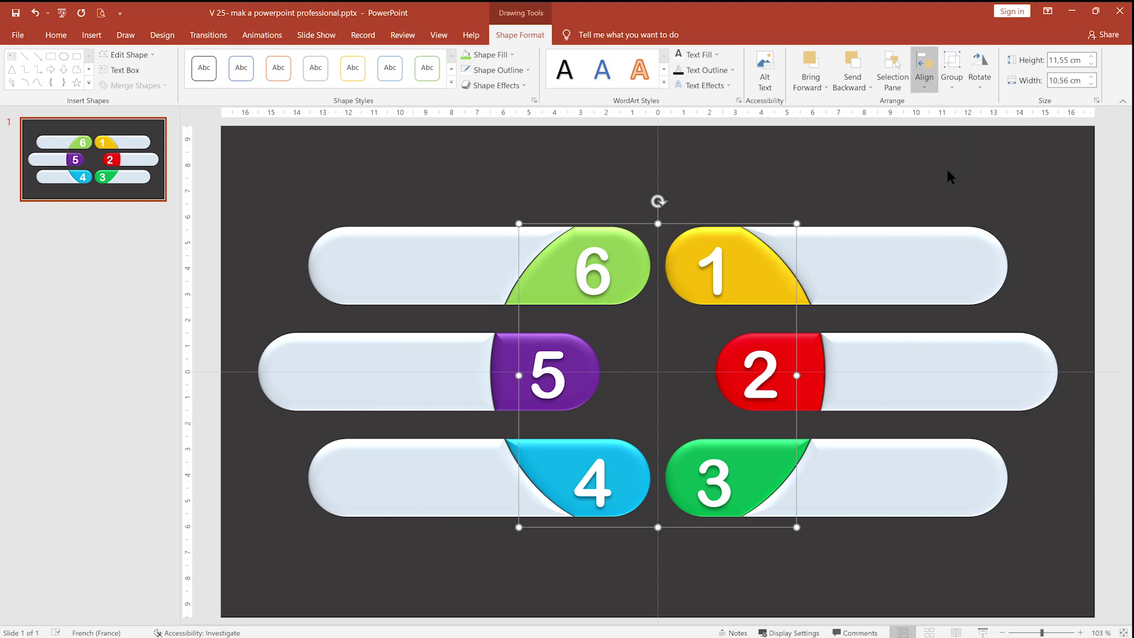
{"action": "left_click", "coordinate": [947, 170]}
- Ungroup the labels back into six separate text boxes
{"action": "left_click", "coordinate": [694, 251]}
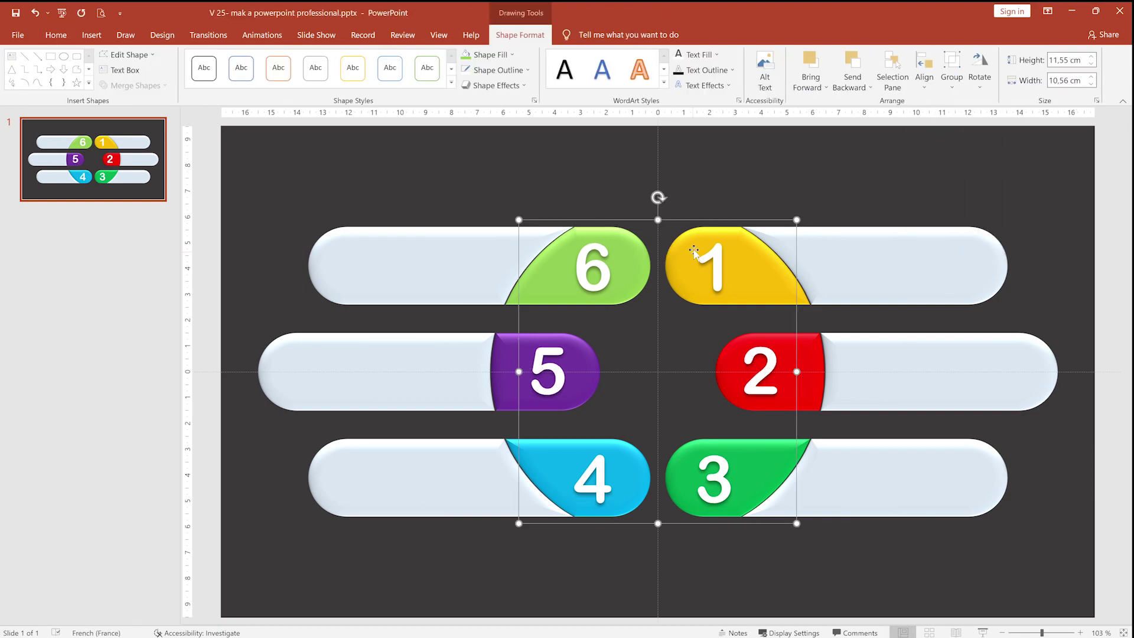
{"action": "right_click", "coordinate": [712, 222]}
{"action": "left_click", "coordinate": [842, 333]}
{"action": "left_click", "coordinate": [438, 183]}
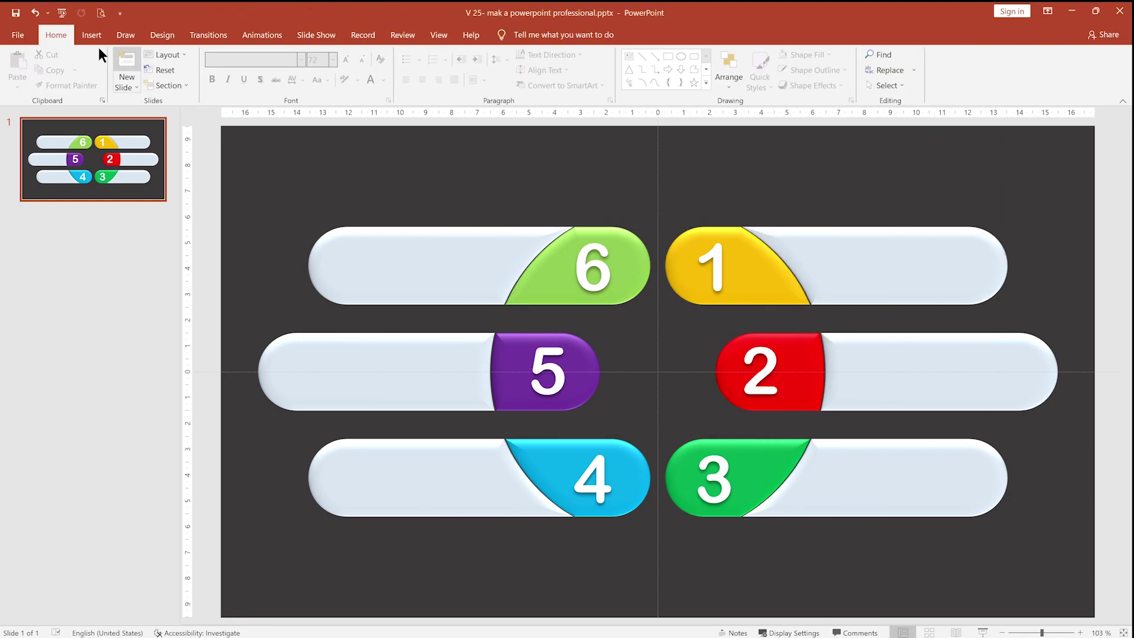
{"action": "left_click", "coordinate": [95, 35]}
- Insert stopwatch, gear, lightbulb, line-chart, target and hourglass icons onto the slide
{"action": "left_click", "coordinate": [236, 58]}
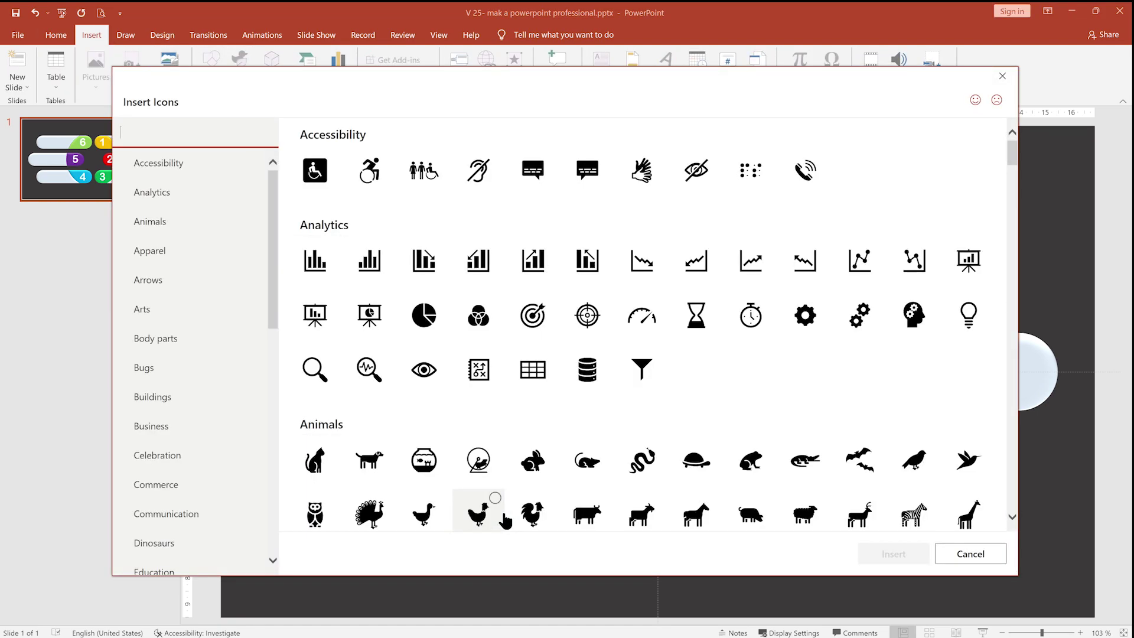
{"action": "left_click", "coordinate": [749, 319]}
{"action": "left_click", "coordinate": [805, 316]}
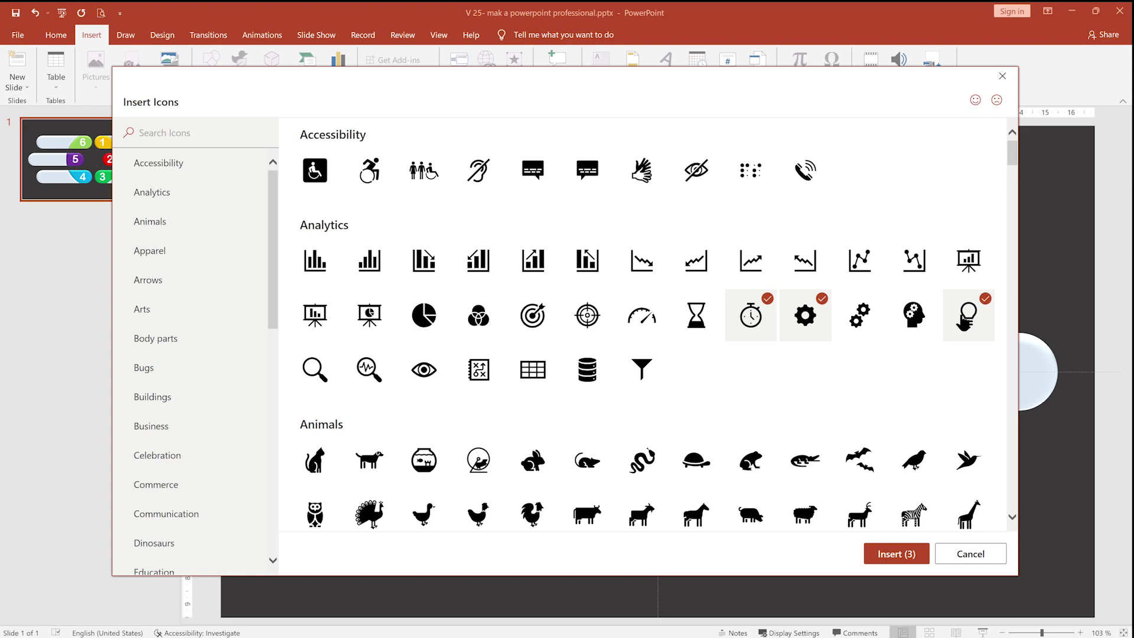
{"action": "left_click", "coordinate": [751, 275]}
{"action": "left_click", "coordinate": [538, 318]}
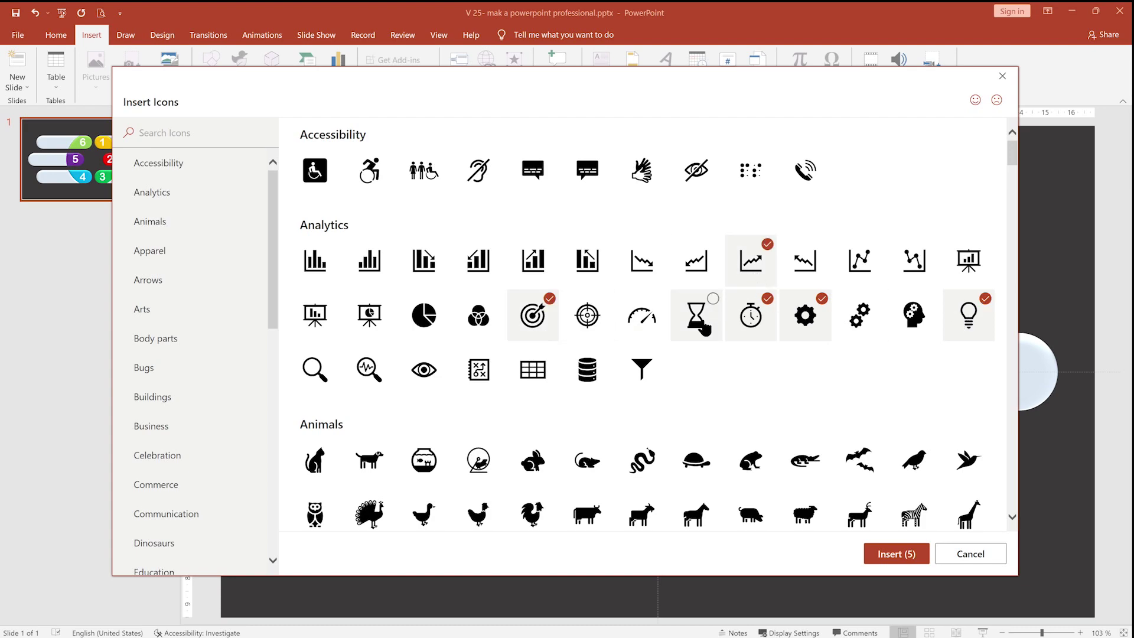
{"action": "left_click", "coordinate": [696, 317]}
{"action": "left_click", "coordinate": [911, 553]}
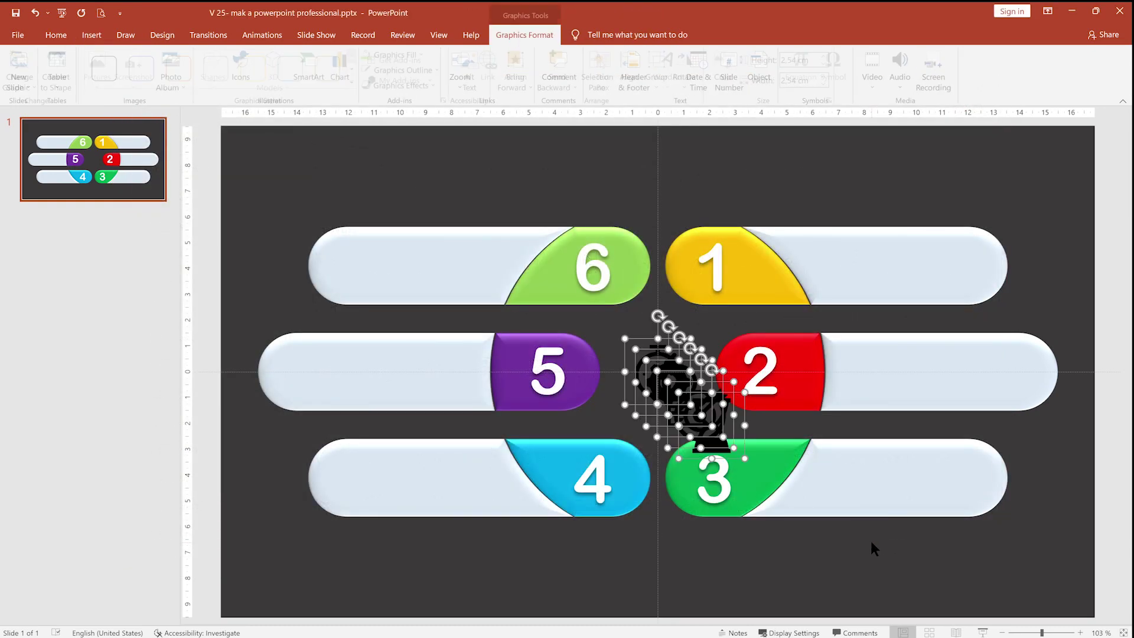
- Resize the inserted icons to about 1,4 cm tall
{"action": "left_click", "coordinate": [826, 64]}
{"action": "left_click", "coordinate": [826, 64]}
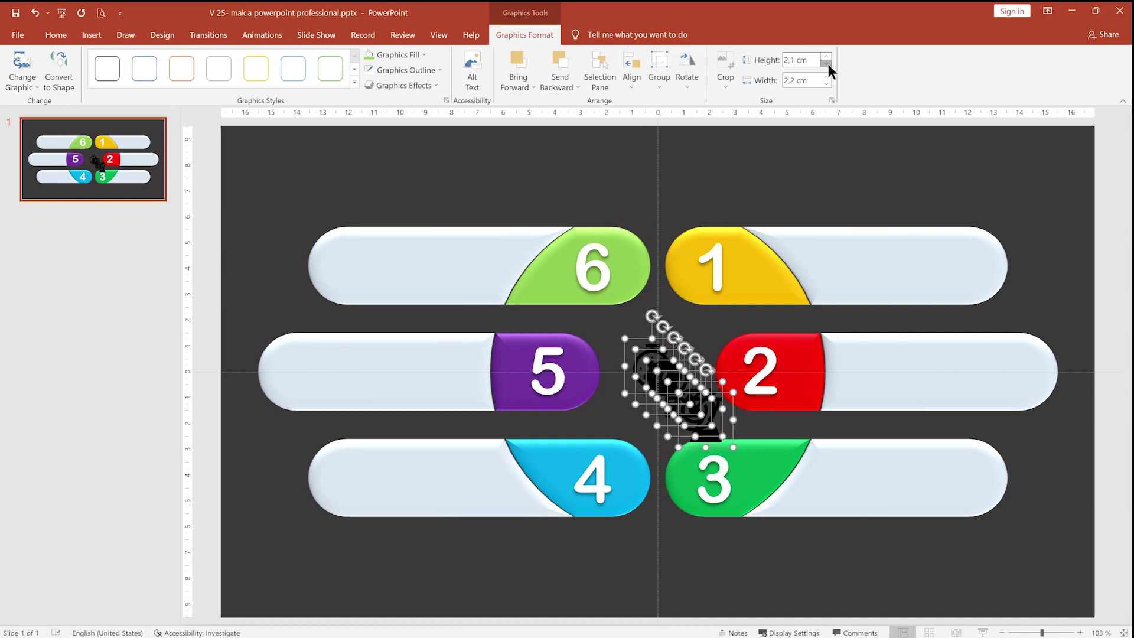
{"action": "left_click", "coordinate": [826, 64]}
{"action": "left_click", "coordinate": [826, 63]}
{"action": "left_click", "coordinate": [825, 64]}
{"action": "left_click", "coordinate": [825, 63]}
{"action": "left_click", "coordinate": [826, 63]}
{"action": "left_click", "coordinate": [825, 63]}
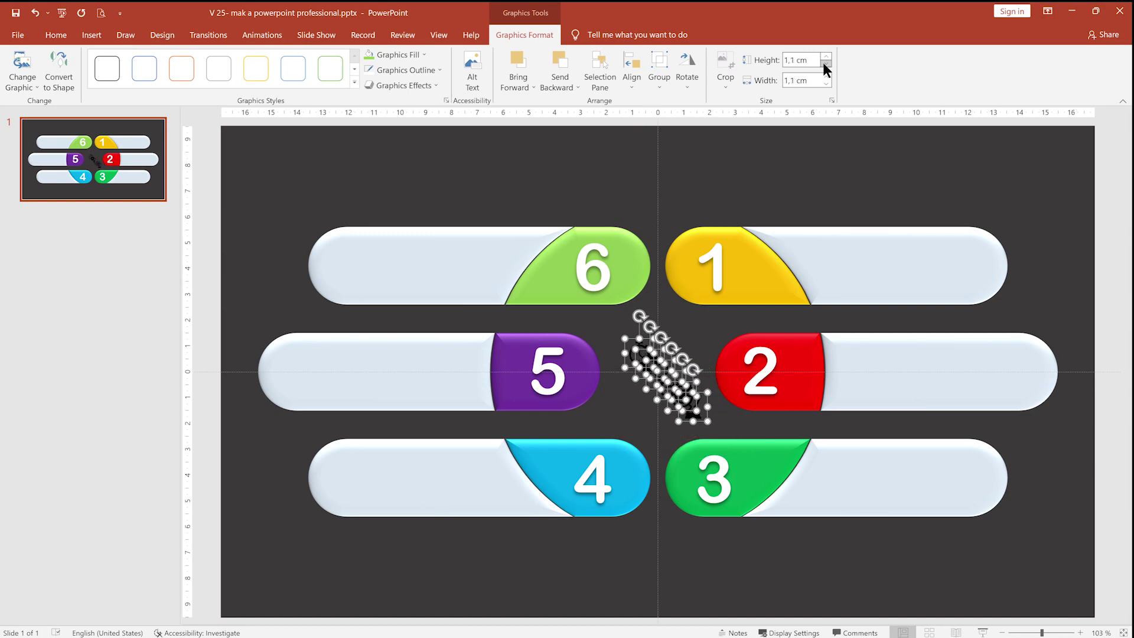
{"action": "left_click", "coordinate": [825, 63]}
{"action": "left_click", "coordinate": [825, 64]}
{"action": "left_click", "coordinate": [827, 54]}
{"action": "left_click", "coordinate": [828, 55]}
{"action": "left_click", "coordinate": [827, 54]}
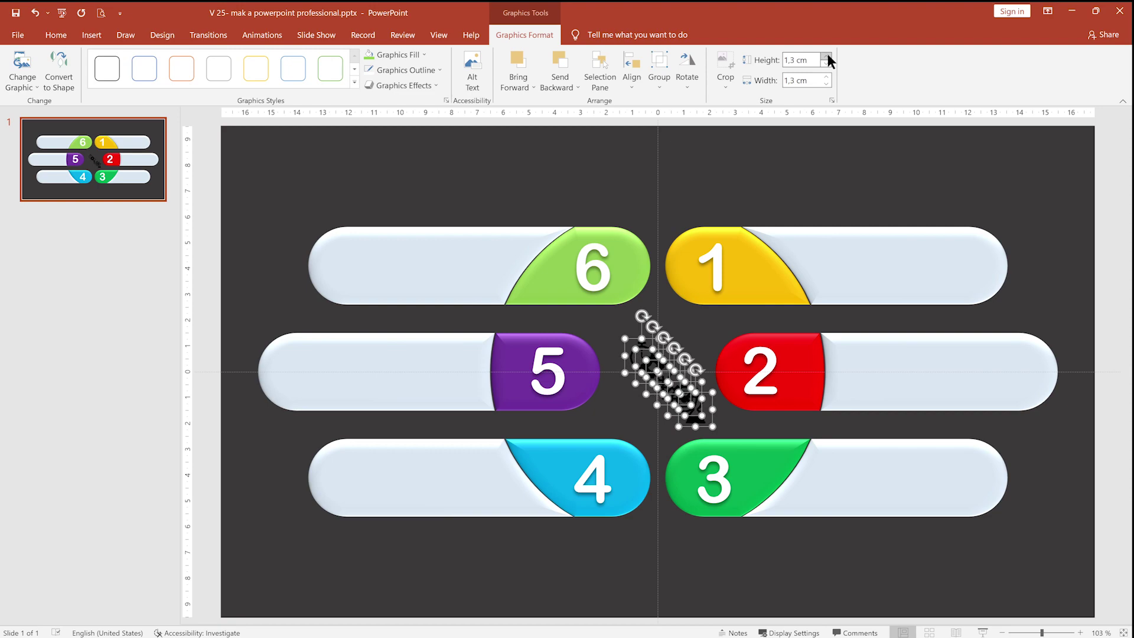
{"action": "left_click", "coordinate": [828, 54]}
- Move the icons onto the bar ends: gear to 5, stopwatch 6, chart 4, lightbulb 1, hourglass 2, target 3
{"action": "left_click", "coordinate": [826, 187]}
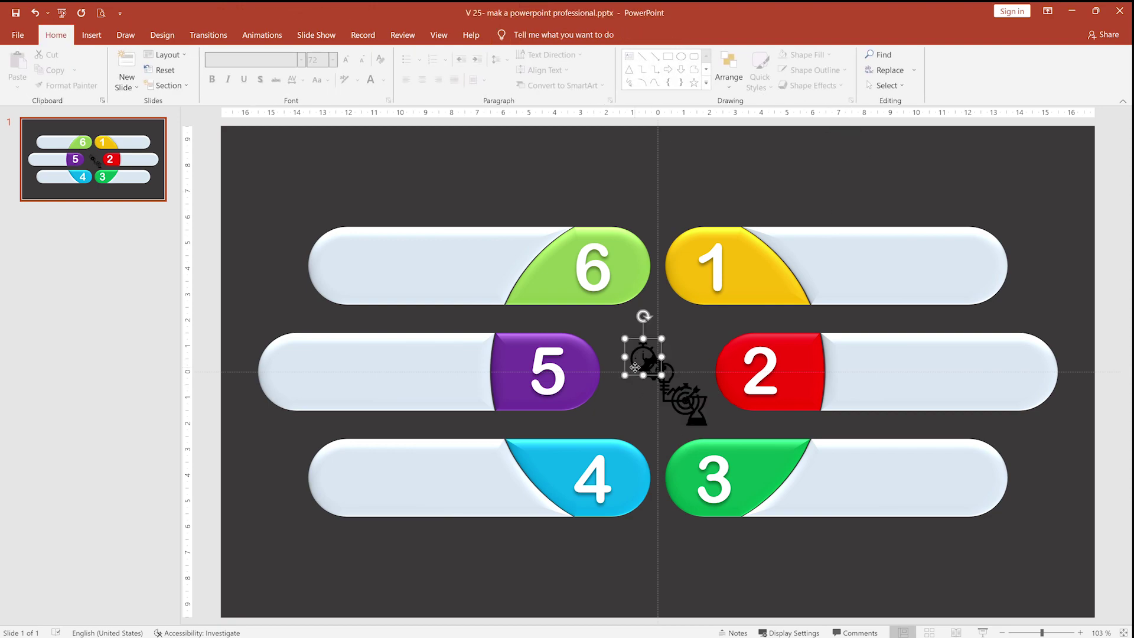
{"action": "mouse_move", "coordinate": [644, 354]}
{"action": "left_mouse_down"}
{"action": "mouse_move", "coordinate": [294, 391]}
{"action": "mouse_move", "coordinate": [257, 366]}
{"action": "left_mouse_up"}
{"action": "left_click", "coordinate": [644, 361]}
{"action": "left_click_drag", "start_coordinate": [644, 361], "coordinate": [327, 264]}
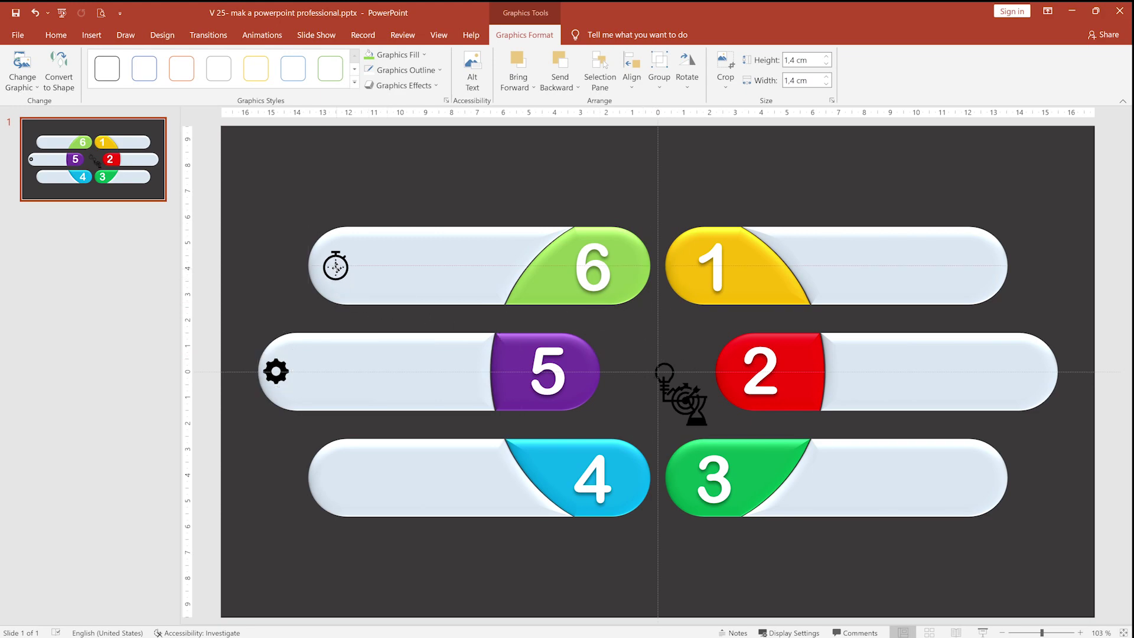
{"action": "mouse_move", "coordinate": [673, 386]}
{"action": "left_mouse_down"}
{"action": "mouse_move", "coordinate": [344, 481]}
{"action": "mouse_move", "coordinate": [325, 462]}
{"action": "left_mouse_up"}
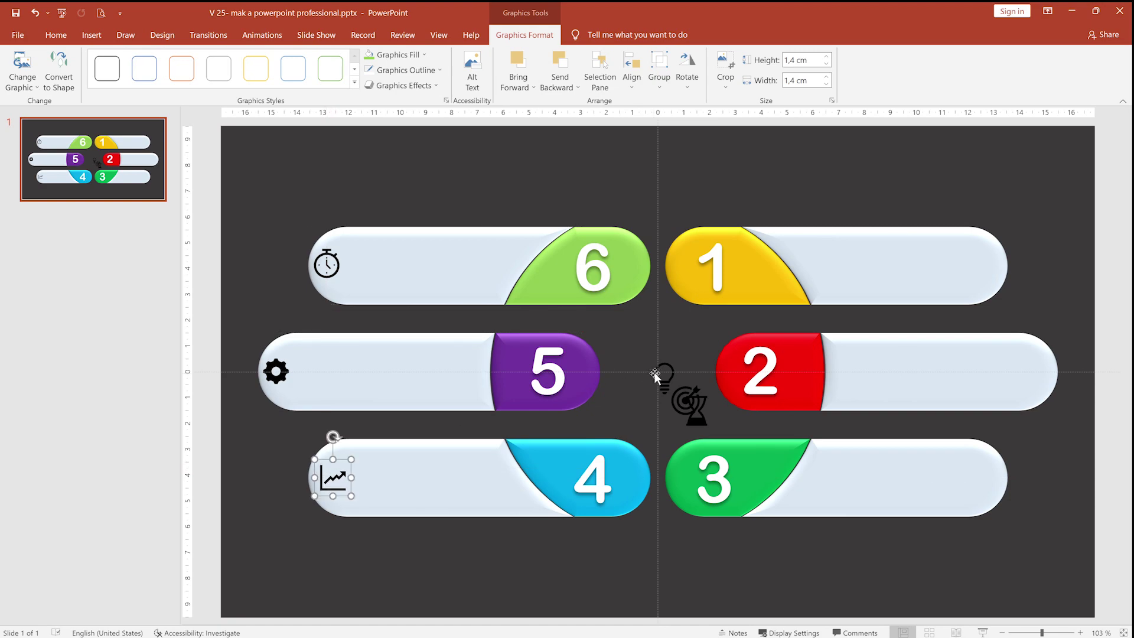
{"action": "left_click_drag", "start_coordinate": [664, 375], "coordinate": [988, 266]}
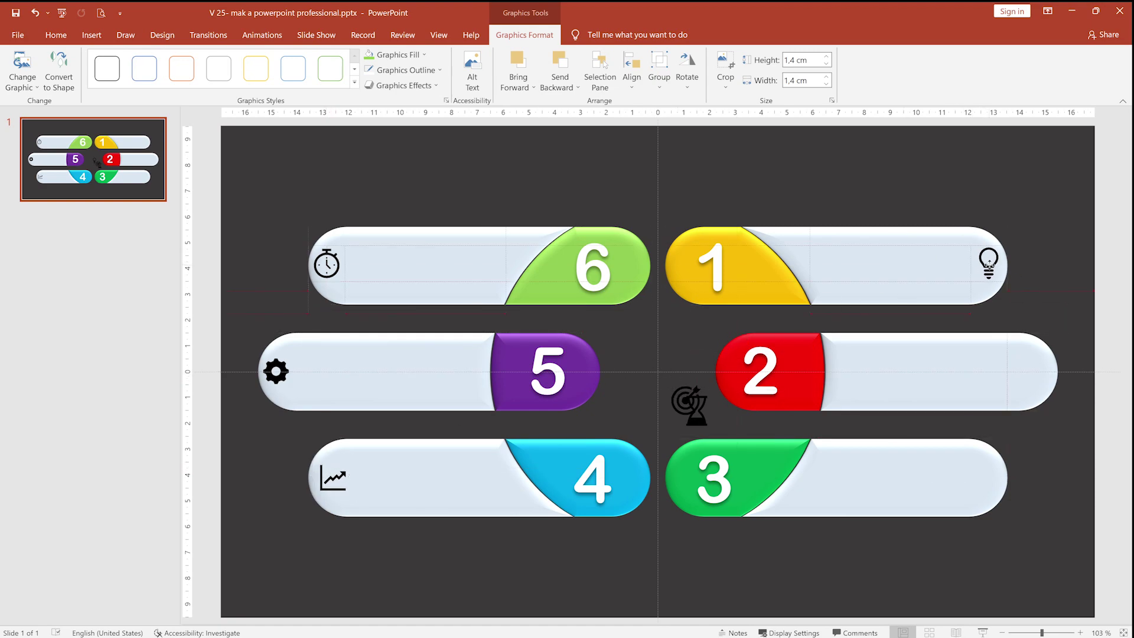
{"action": "left_click_drag", "start_coordinate": [697, 413], "coordinate": [1044, 383]}
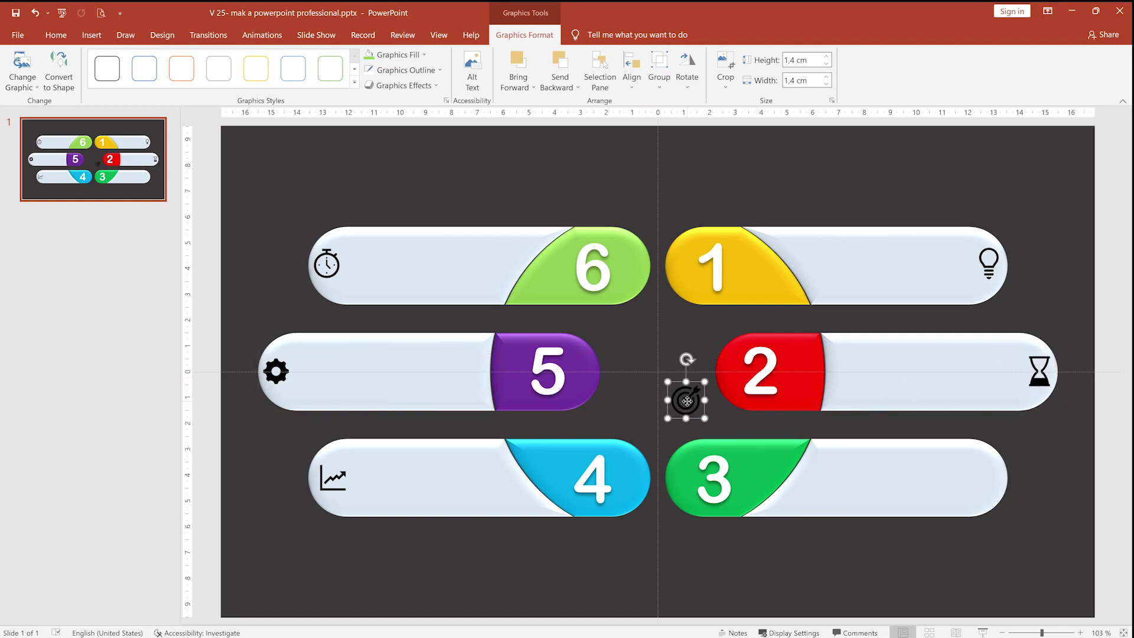
{"action": "left_click_drag", "start_coordinate": [694, 409], "coordinate": [985, 480]}
- Select all six icons and fill them dark blue-grey
{"action": "left_click", "coordinate": [983, 478]}
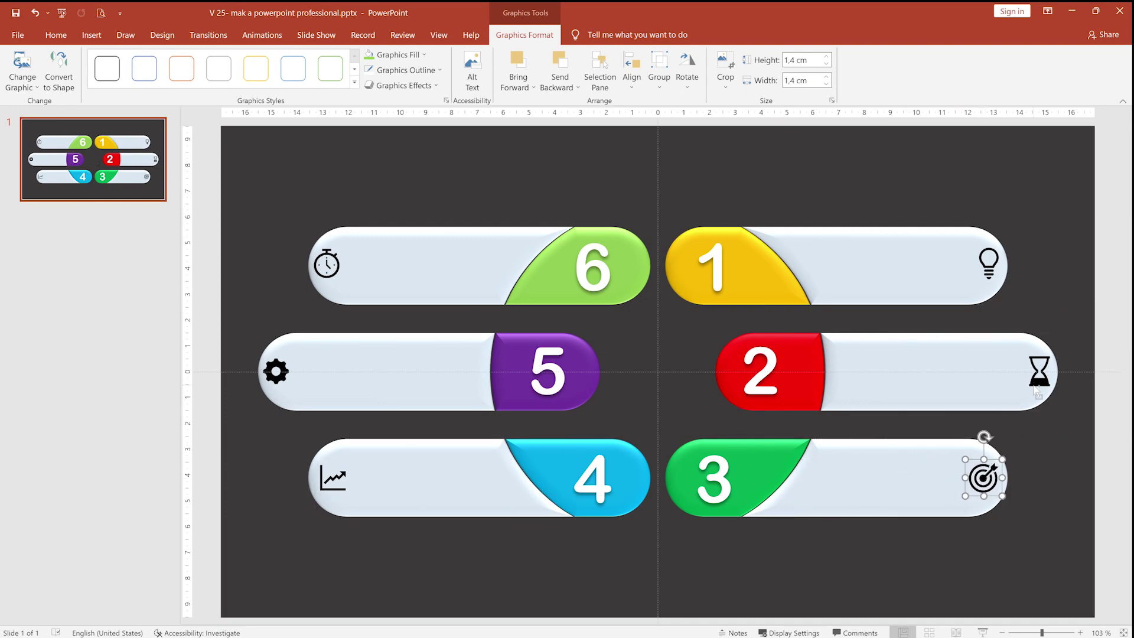
{"action": "left_click", "coordinate": [1039, 371], "text": "shift"}
{"action": "left_click", "coordinate": [989, 263], "text": "shift"}
{"action": "left_click", "coordinate": [327, 263], "text": "shift"}
{"action": "left_click", "coordinate": [289, 357], "text": "shift"}
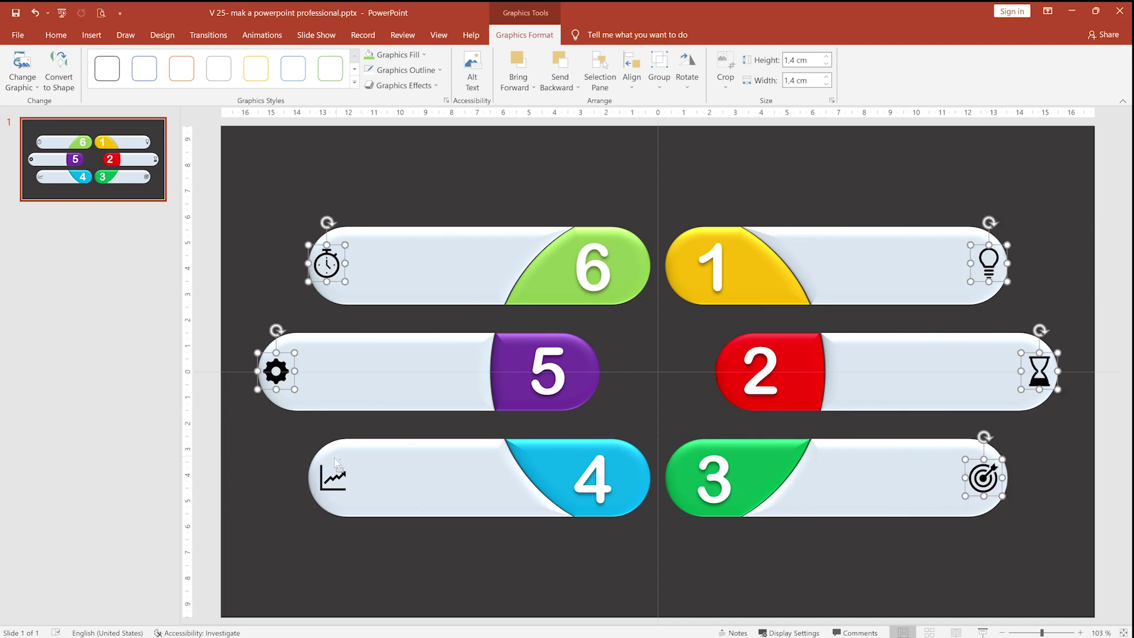
{"action": "left_click", "coordinate": [333, 475], "text": "shift"}
{"action": "left_click", "coordinate": [365, 59]}
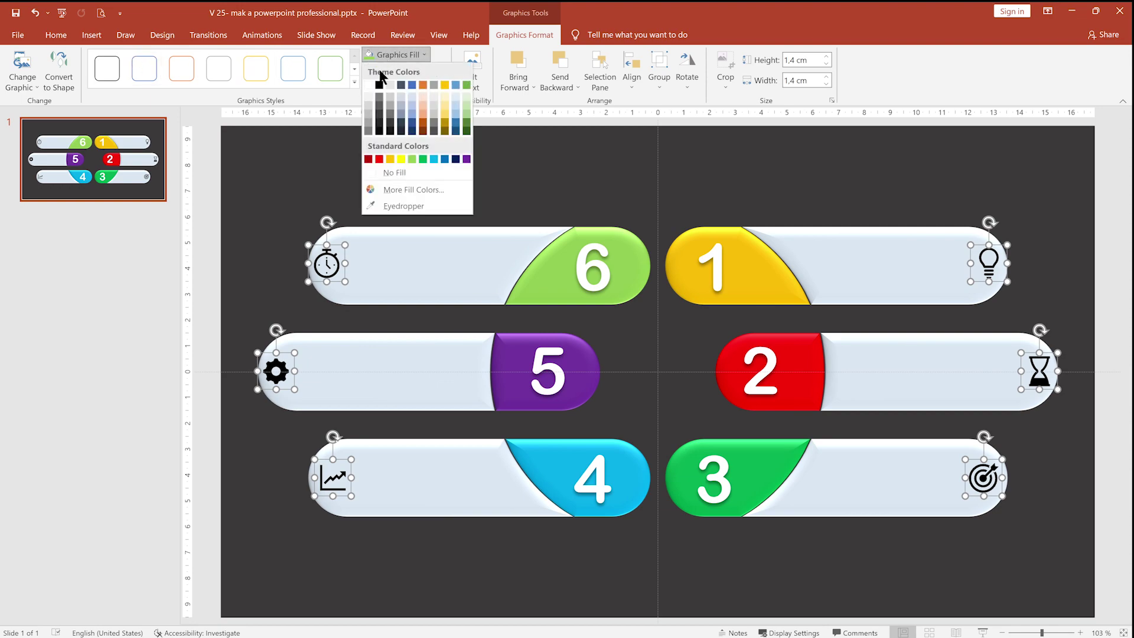
{"action": "left_click", "coordinate": [399, 84]}
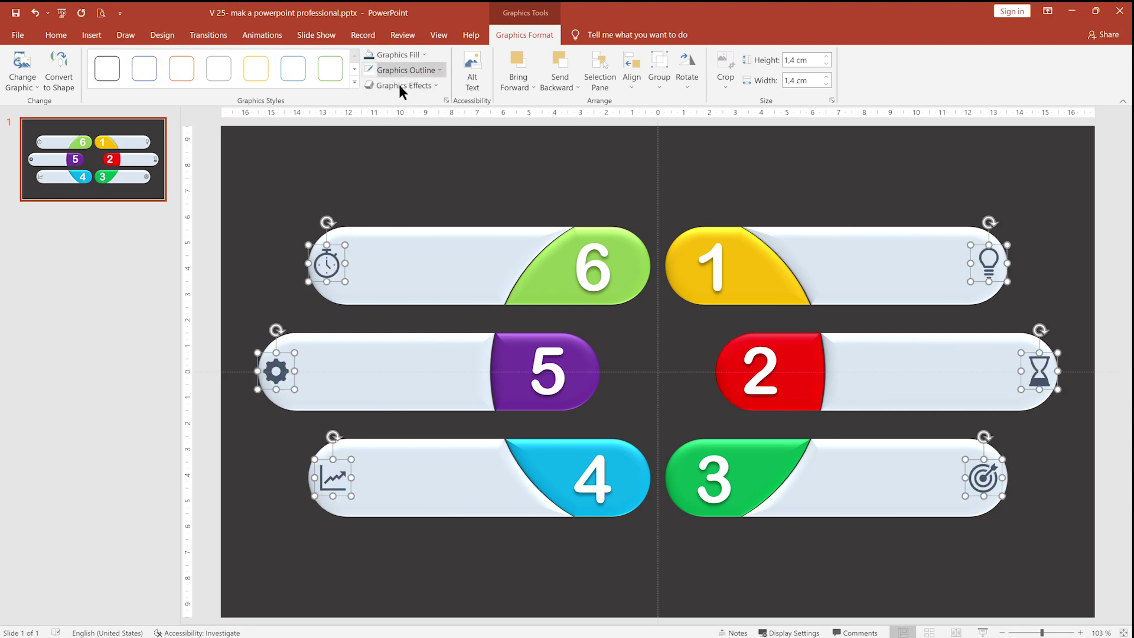
{"action": "left_click", "coordinate": [572, 590]}
{"action": "left_click", "coordinate": [85, 36]}
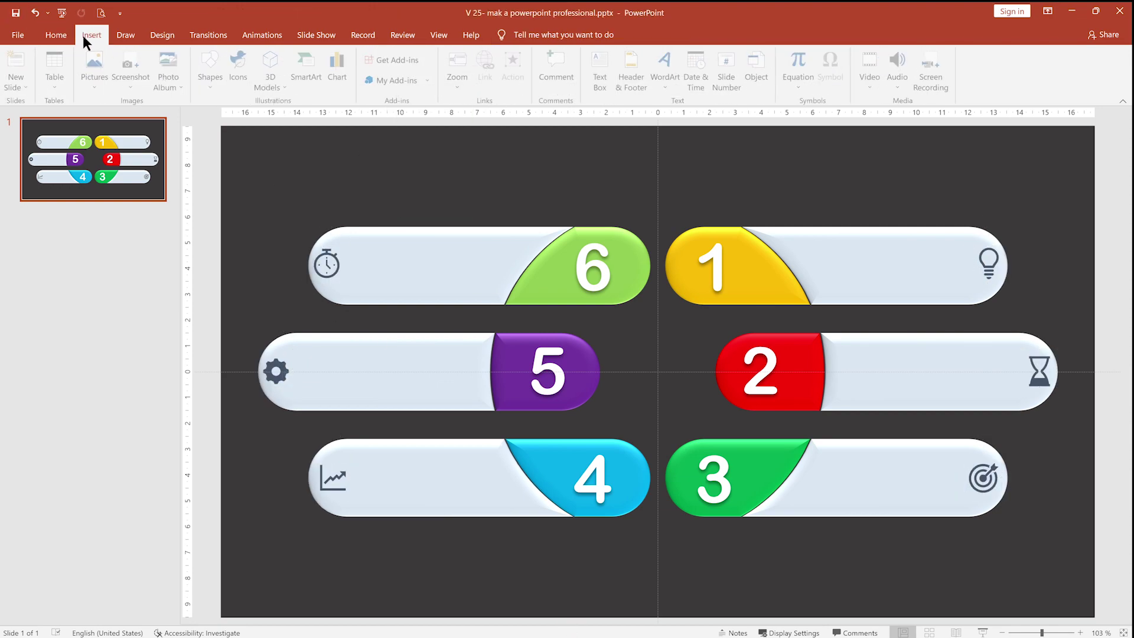
- Draw a text box beside bar 6's stopwatch reading 'A title' over two 'Your text here' lines
{"action": "left_click", "coordinate": [212, 74]}
{"action": "left_click", "coordinate": [206, 131]}
{"action": "left_click_drag", "start_coordinate": [357, 241], "coordinate": [513, 285]}
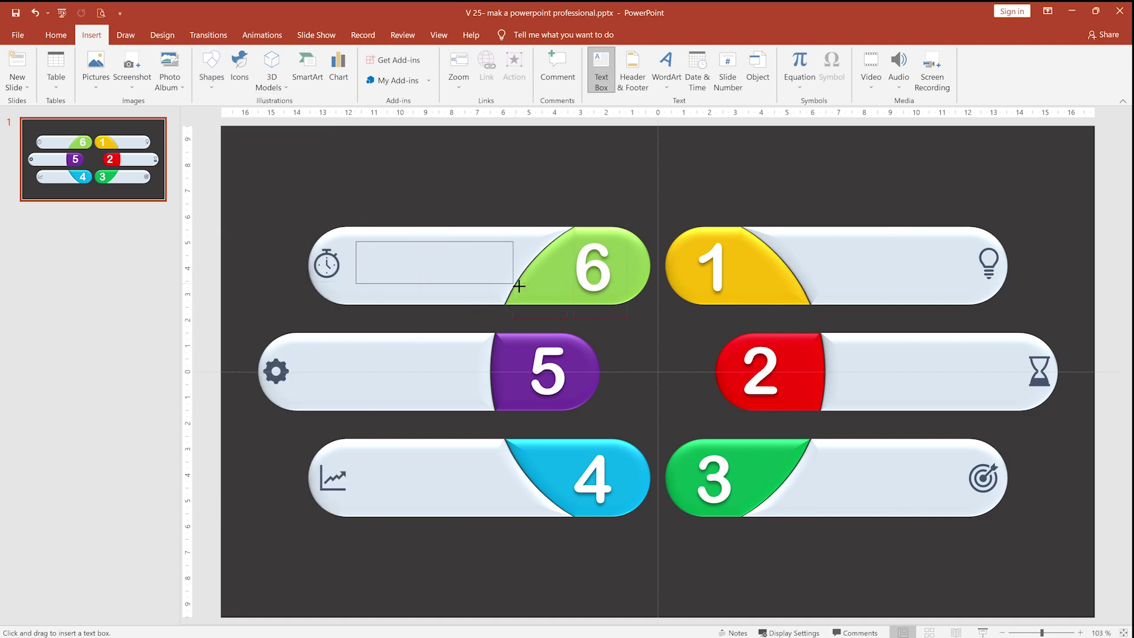
{"action": "type", "text": "A title"}
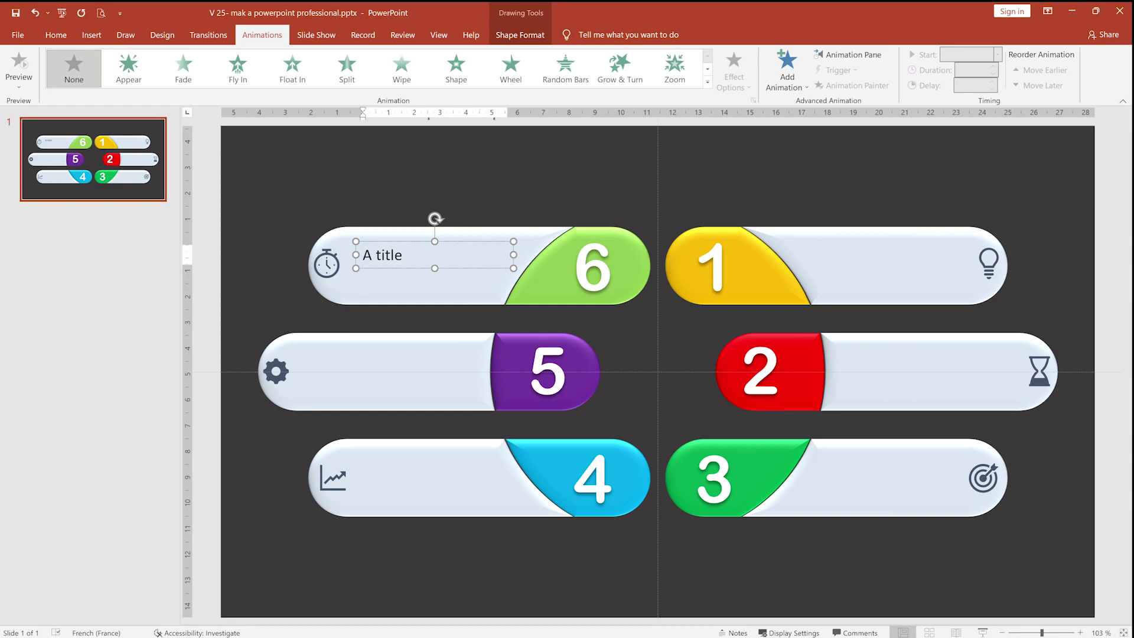
{"action": "key", "text": "Return"}
{"action": "type", "text": "Your text here"}
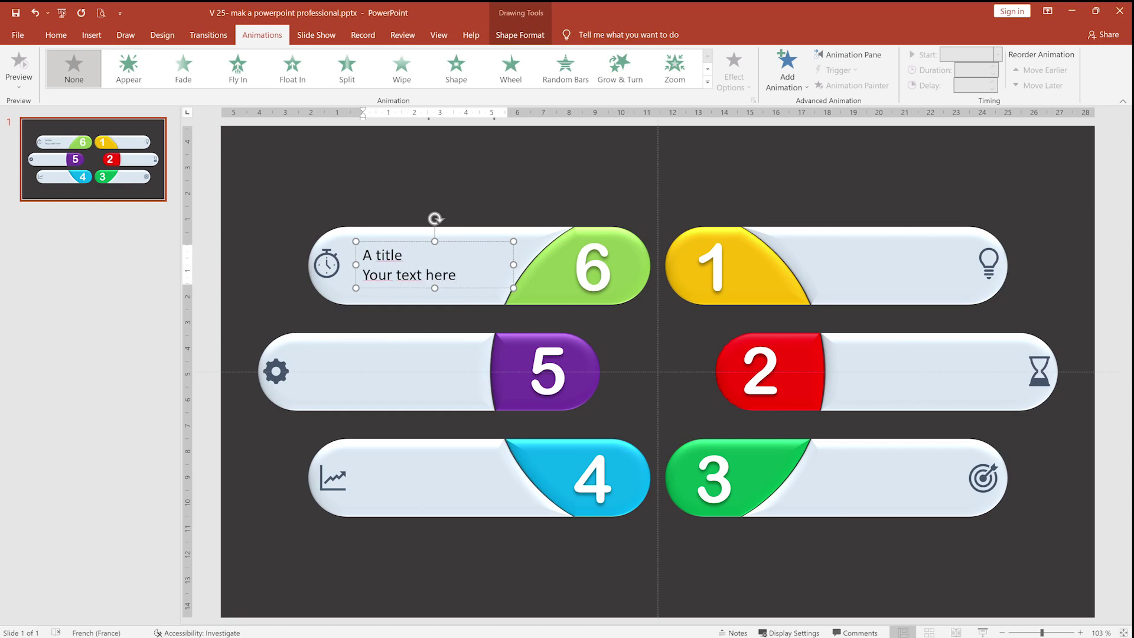
{"action": "key", "text": "Return"}
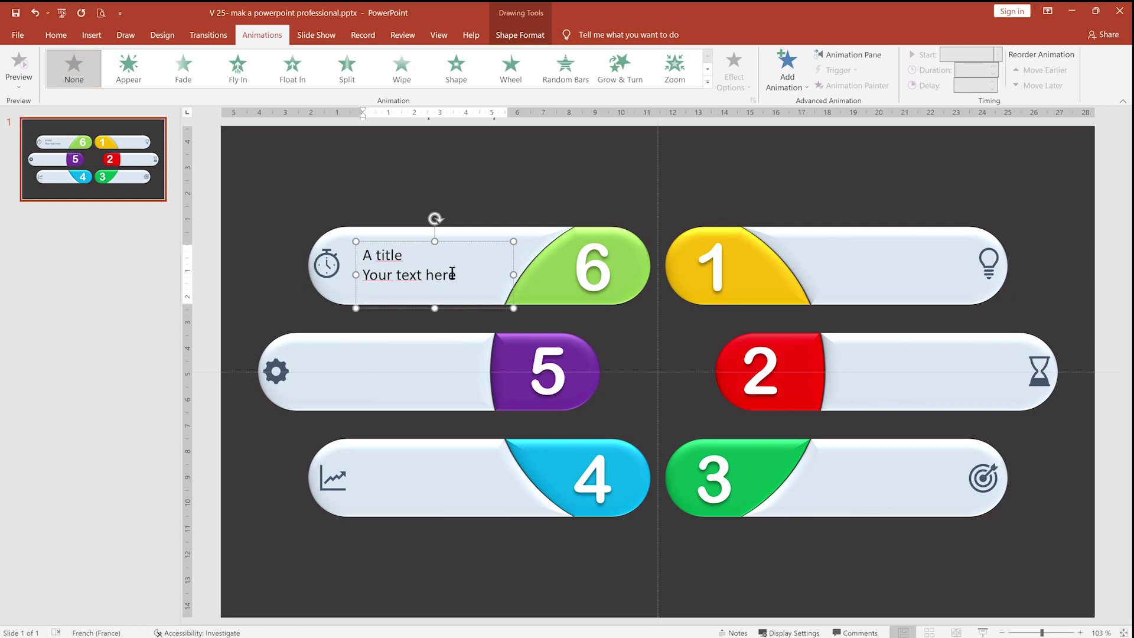
{"action": "triple_click", "coordinate": [452, 273]}
{"action": "key", "text": "ctrl+c"}
{"action": "left_click", "coordinate": [451, 292]}
{"action": "key", "text": "ctrl+v"}
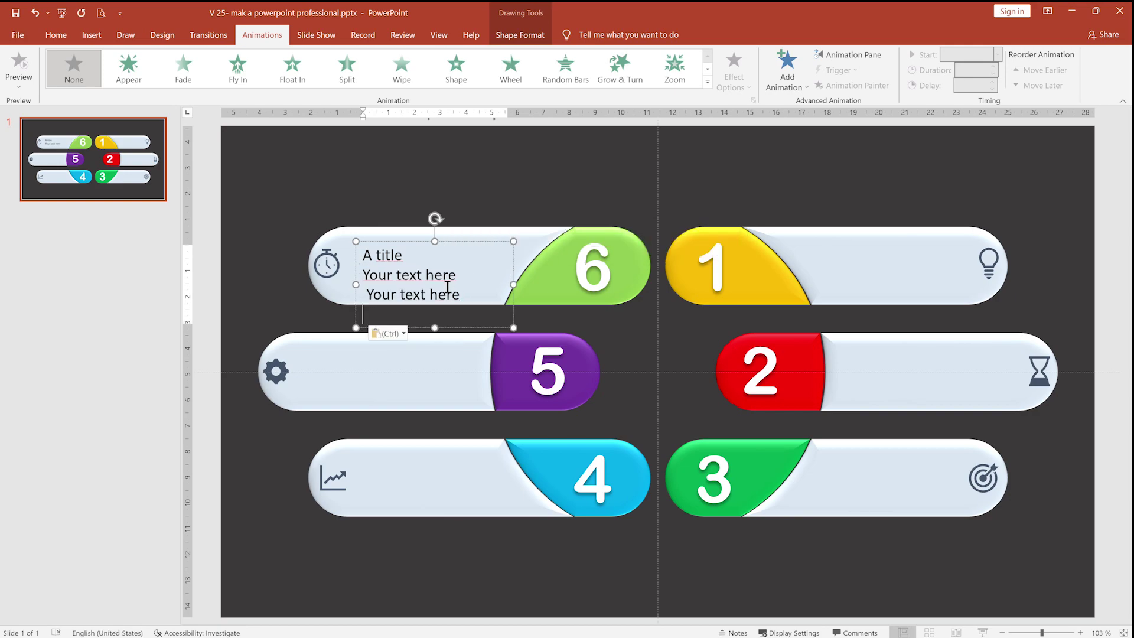
{"action": "triple_click", "coordinate": [374, 260]}
- Make the title bold, centre all three lines, and change the title to uppercase 'A TITLE'
{"action": "left_click", "coordinate": [64, 35]}
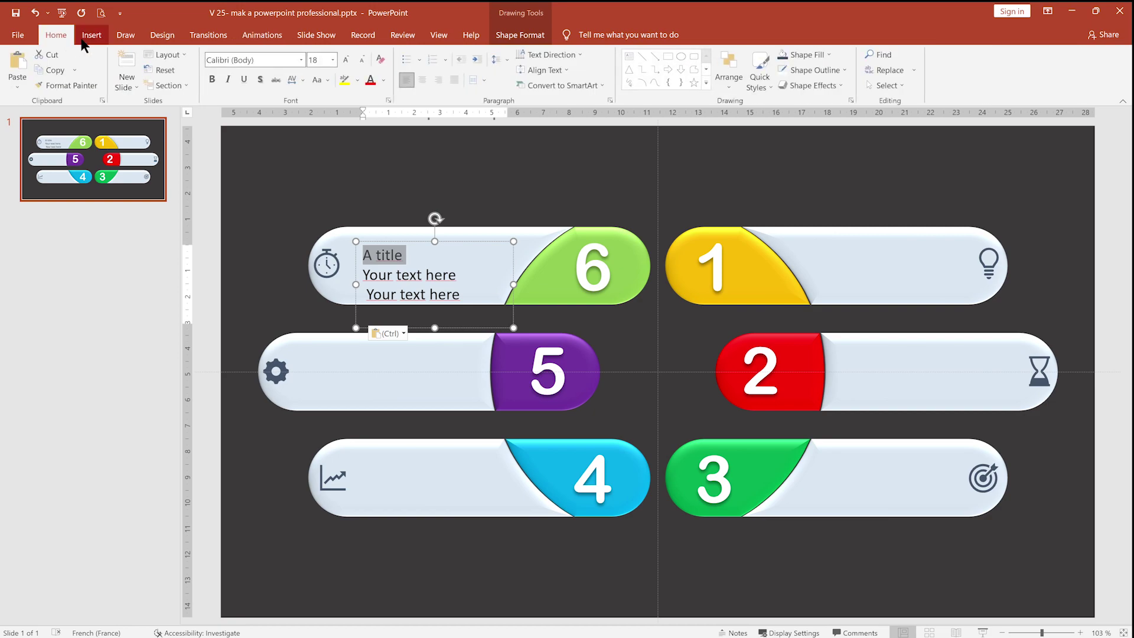
{"action": "left_click", "coordinate": [213, 78]}
{"action": "left_click", "coordinate": [457, 275]}
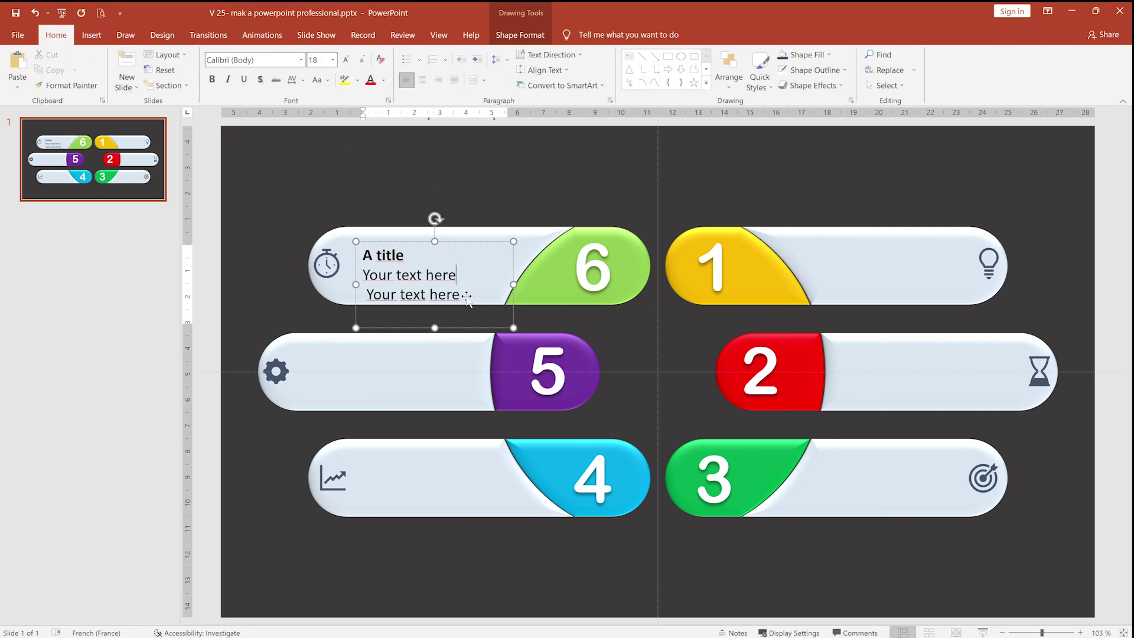
{"action": "left_click", "coordinate": [422, 79]}
{"action": "left_click_drag", "start_coordinate": [456, 294], "coordinate": [415, 165]}
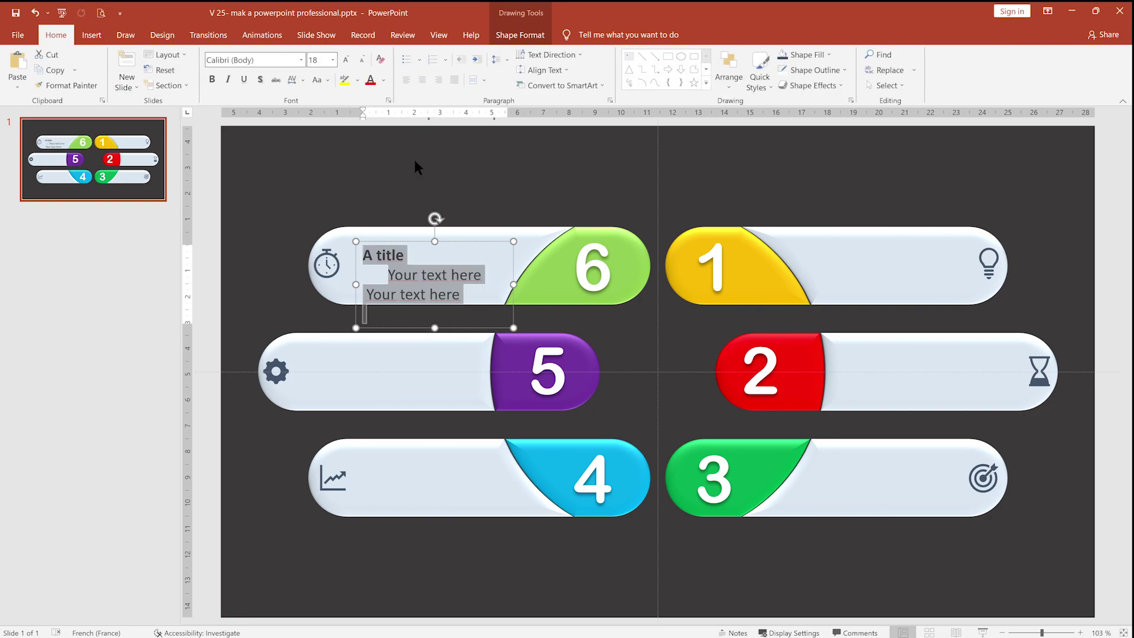
{"action": "left_click", "coordinate": [422, 79]}
{"action": "left_click", "coordinate": [430, 319]}
{"action": "key", "text": "BackSpace"}
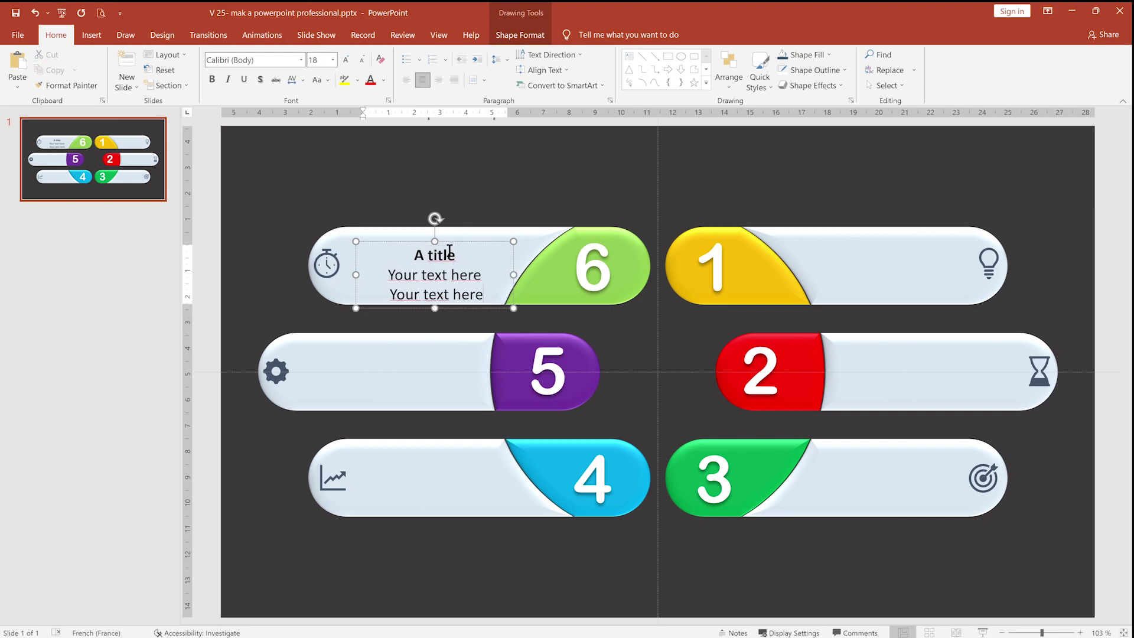
{"action": "left_click_drag", "start_coordinate": [452, 242], "coordinate": [446, 248]}
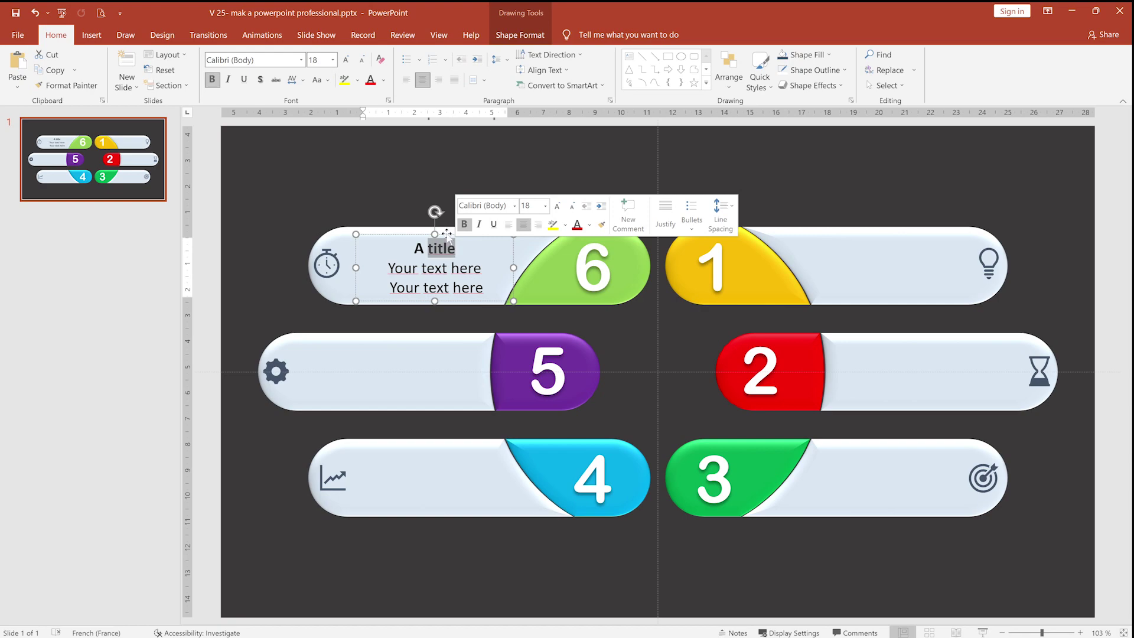
{"action": "left_click", "coordinate": [328, 79]}
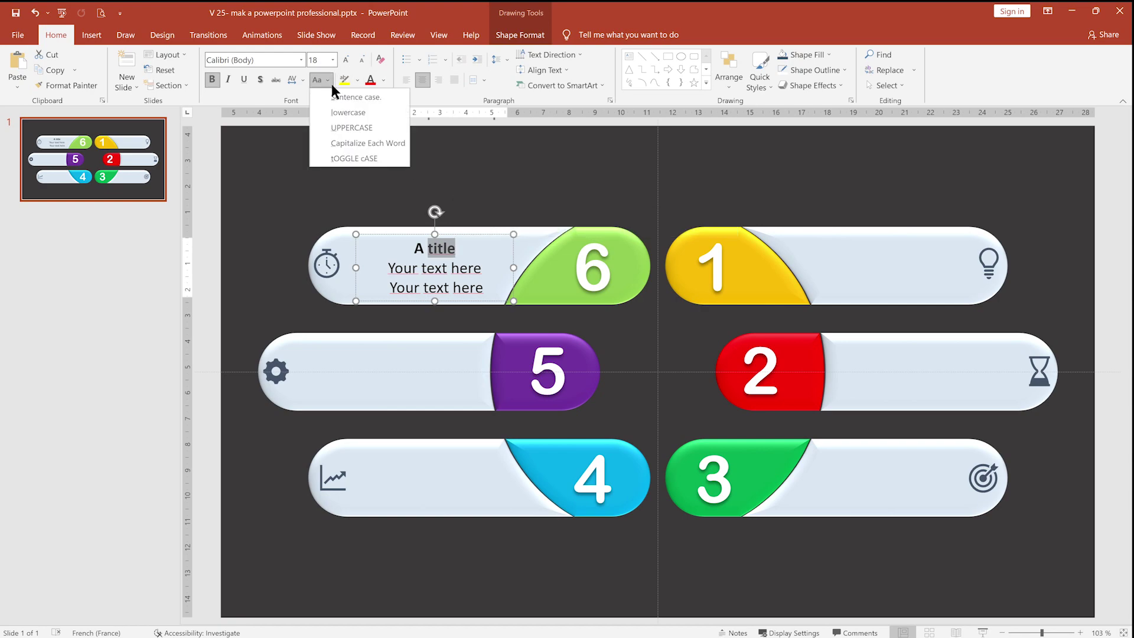
{"action": "left_click", "coordinate": [341, 126]}
- Shrink the two body lines two steps and enlarge the title to 24 pt
{"action": "double_click", "coordinate": [397, 269]}
{"action": "left_click_drag", "start_coordinate": [444, 284], "coordinate": [486, 288]}
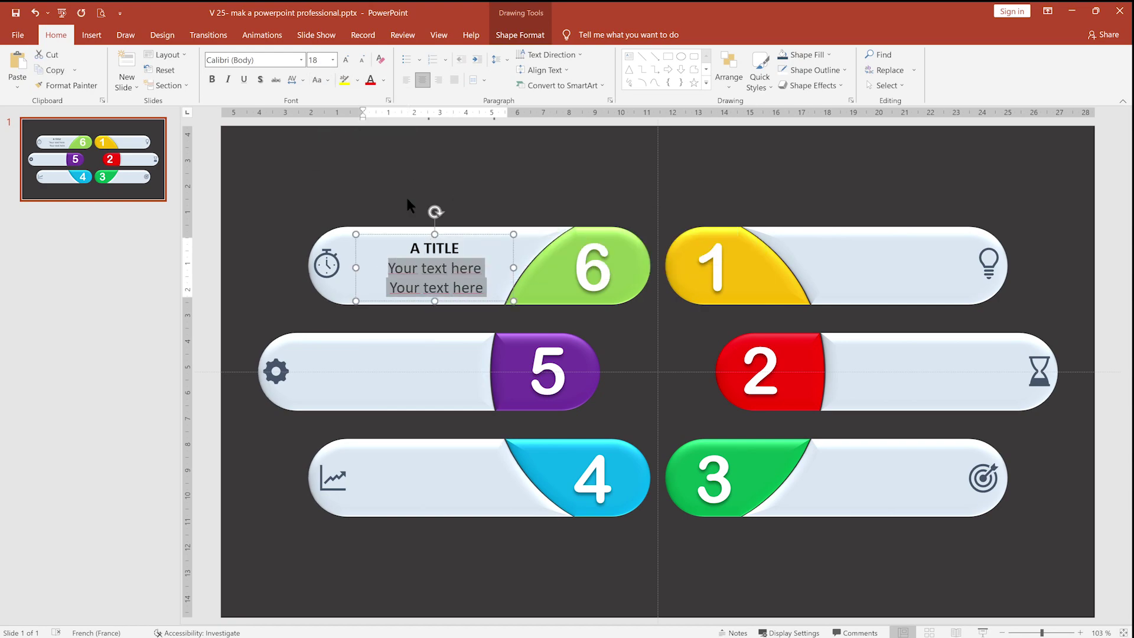
{"action": "left_click", "coordinate": [363, 61]}
{"action": "left_click", "coordinate": [362, 61]}
{"action": "triple_click", "coordinate": [416, 246]}
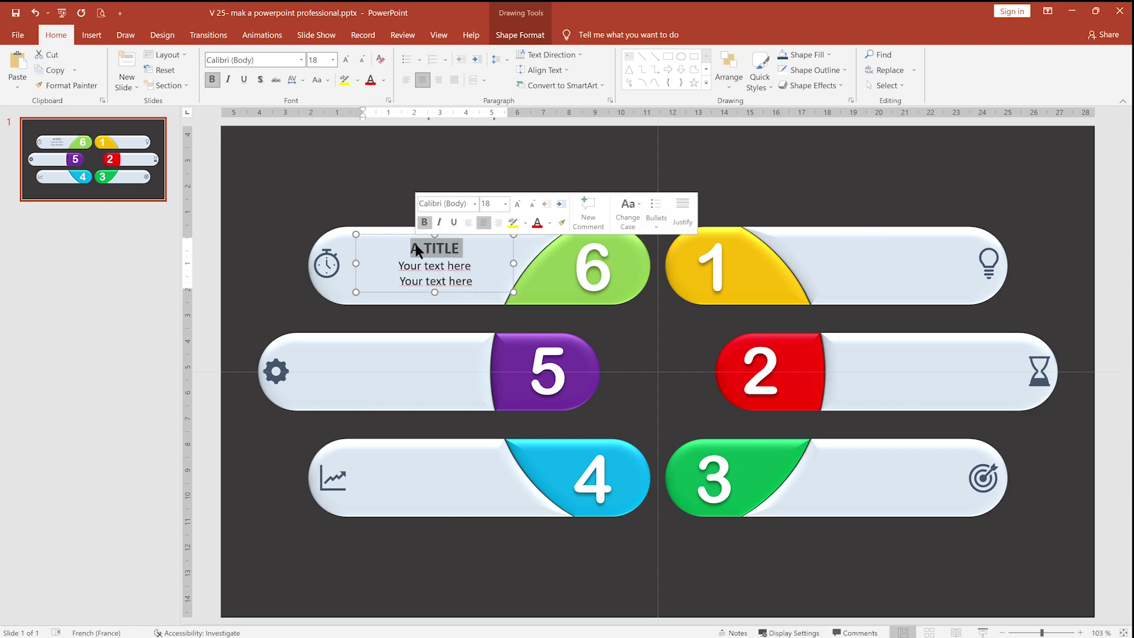
{"action": "left_click", "coordinate": [349, 62]}
{"action": "left_click", "coordinate": [349, 61]}
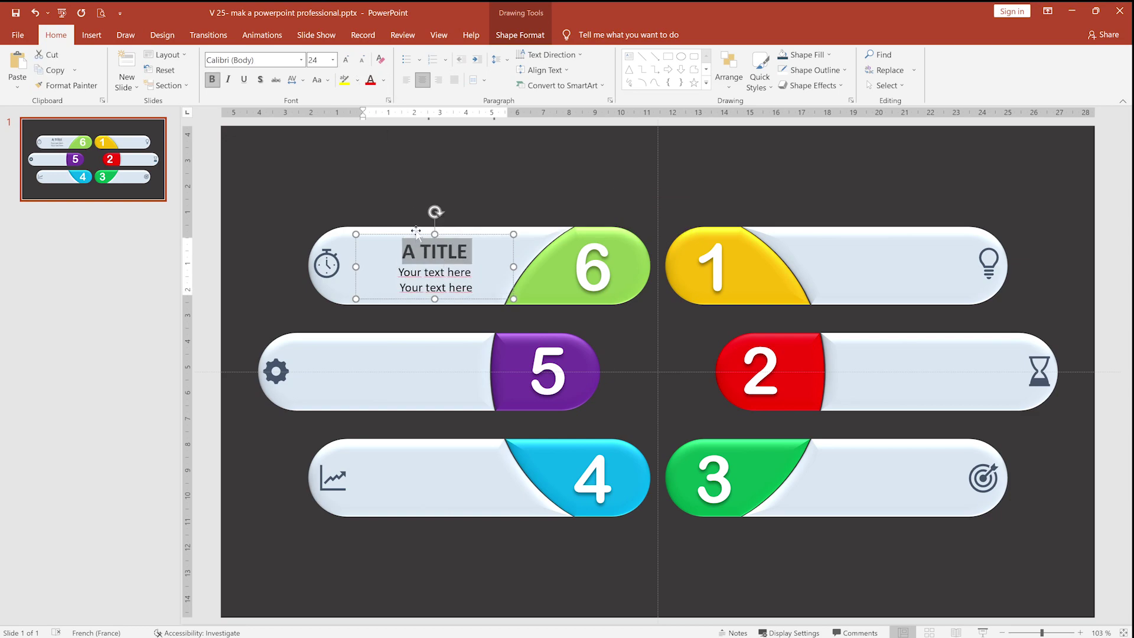
{"action": "left_click", "coordinate": [473, 282], "text": "shift"}
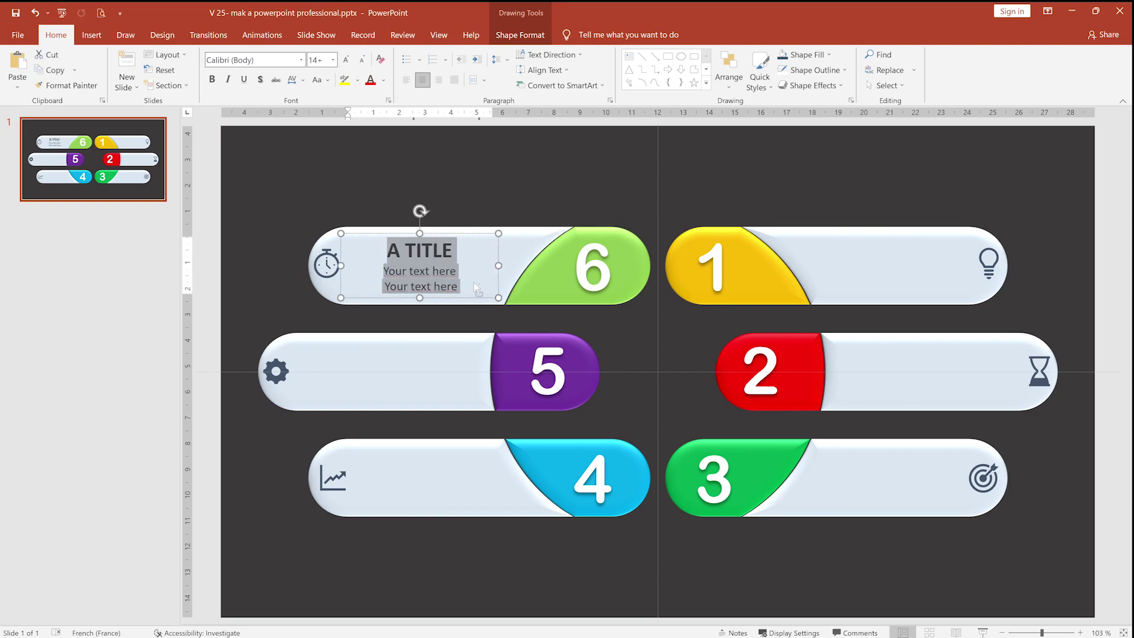
- Try Arial Rounded MT Bold on the bar 6 title text block
{"action": "left_click", "coordinate": [301, 60]}
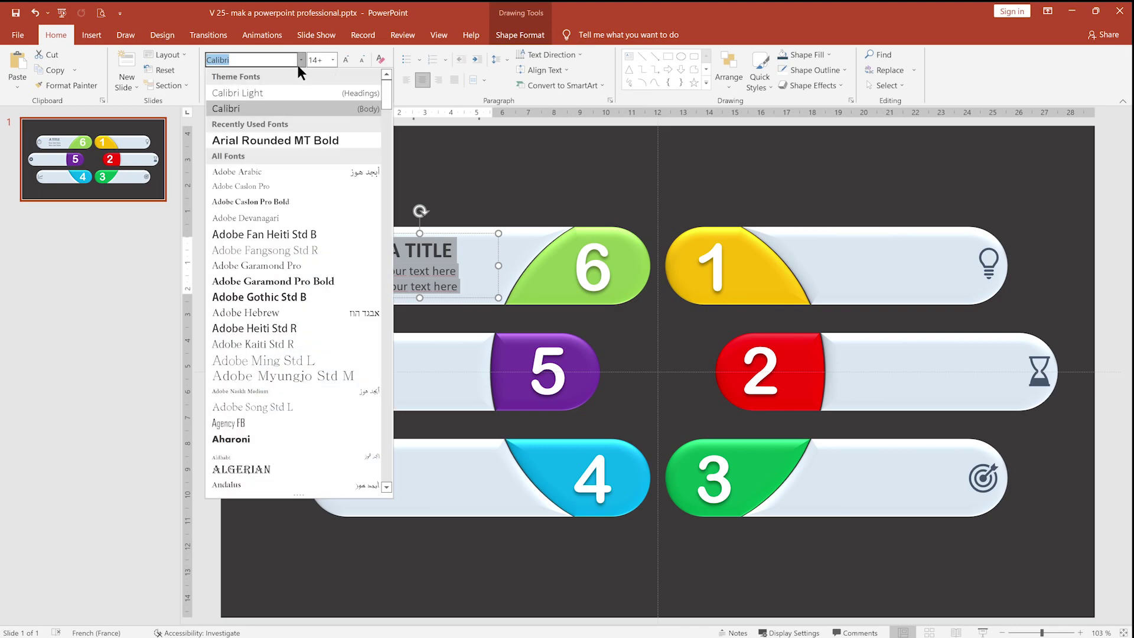
{"action": "left_click", "coordinate": [269, 139]}
{"action": "left_click", "coordinate": [394, 193]}
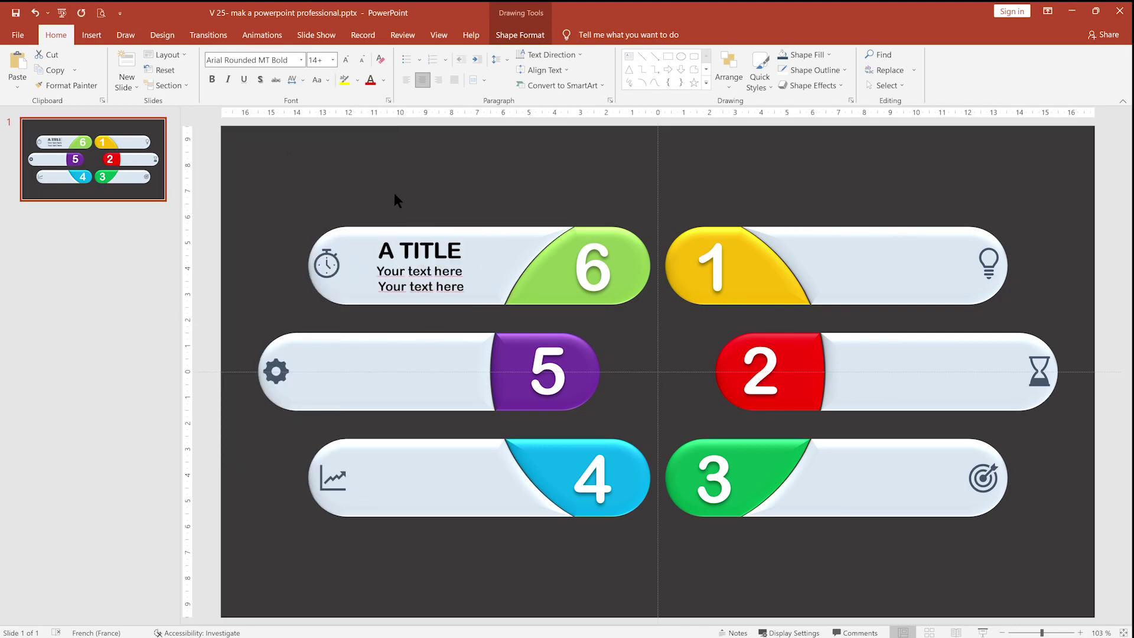
{"action": "left_click", "coordinate": [379, 250]}
{"action": "left_click", "coordinate": [332, 62]}
{"action": "left_click", "coordinate": [331, 61]}
- Change the bar 6 text block's font to Segoe UI Semibold
{"action": "left_click", "coordinate": [301, 59]}
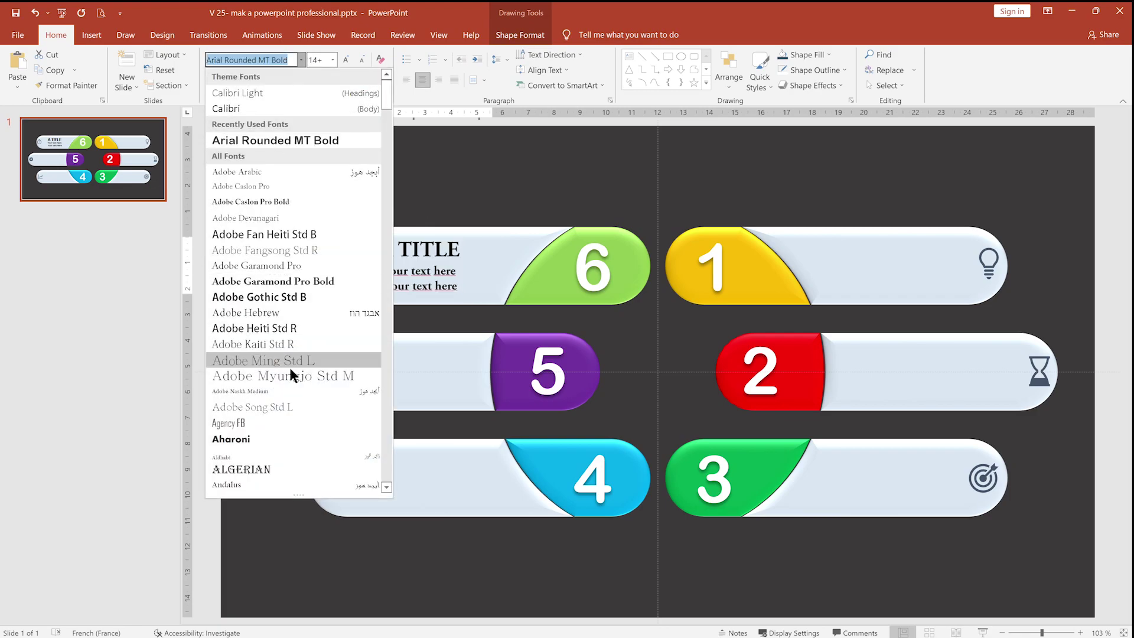
{"action": "scroll", "coordinate": [295, 365], "scroll_direction": "down", "scroll_amount": 3}
{"action": "scroll", "coordinate": [296, 365], "scroll_direction": "down", "scroll_amount": 3}
{"action": "scroll", "coordinate": [296, 365], "scroll_direction": "down", "scroll_amount": 3}
{"action": "scroll", "coordinate": [296, 365], "scroll_direction": "down", "scroll_amount": 3}
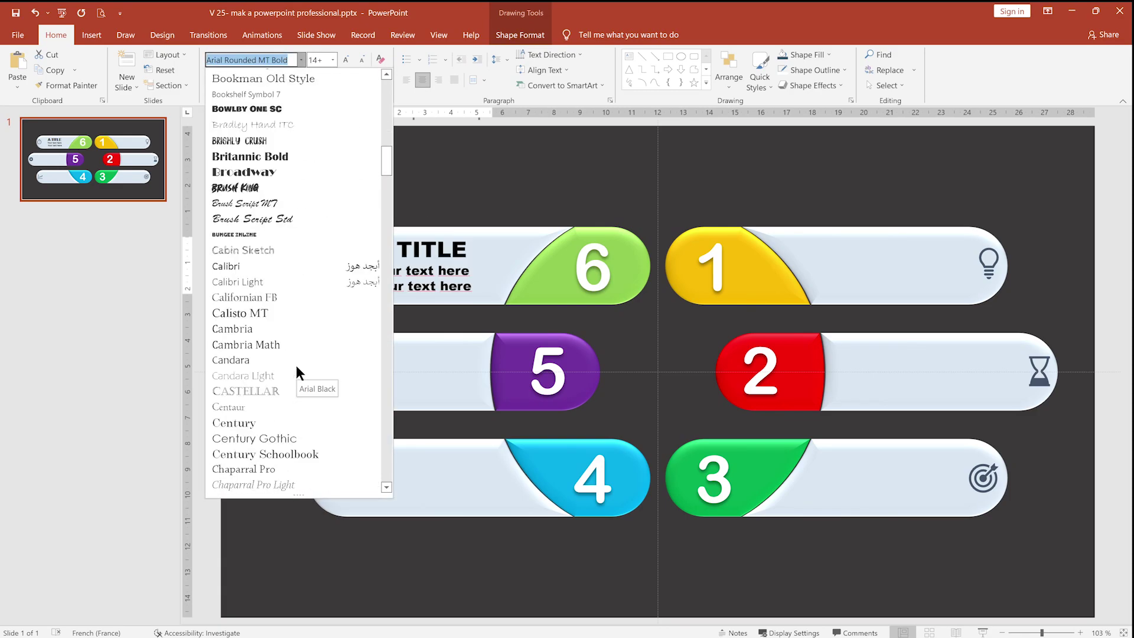
{"action": "scroll", "coordinate": [296, 365], "scroll_direction": "down", "scroll_amount": 5}
{"action": "scroll", "coordinate": [296, 365], "scroll_direction": "down", "scroll_amount": 5}
{"action": "scroll", "coordinate": [295, 365], "scroll_direction": "down", "scroll_amount": 5}
{"action": "scroll", "coordinate": [296, 365], "scroll_direction": "down", "scroll_amount": 5}
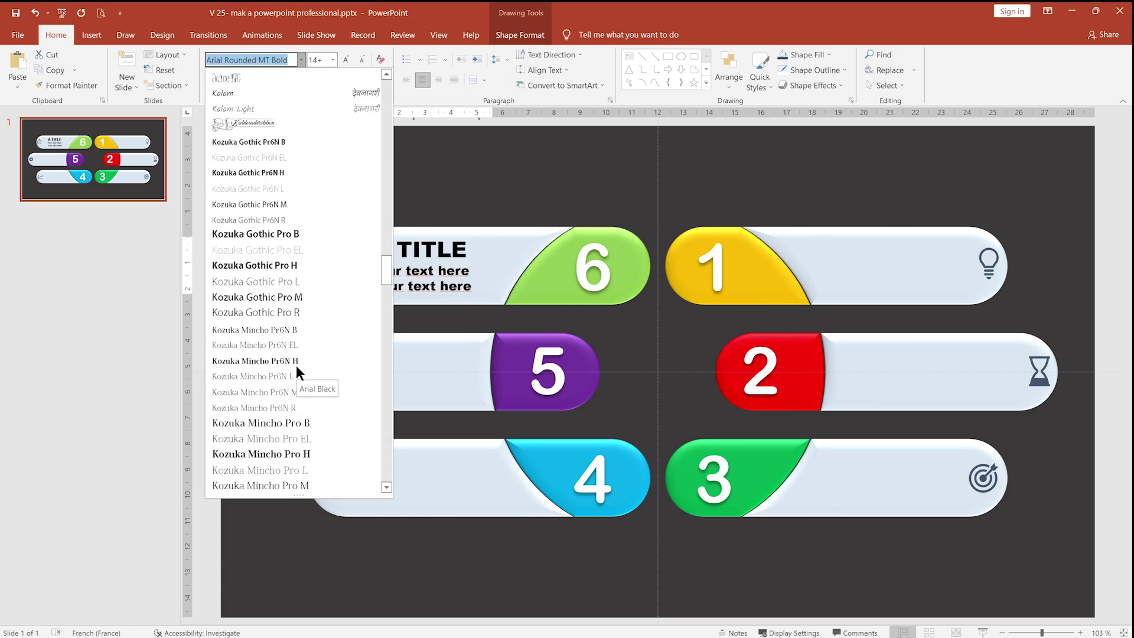
{"action": "scroll", "coordinate": [296, 371], "scroll_direction": "down", "scroll_amount": 5}
{"action": "scroll", "coordinate": [295, 370], "scroll_direction": "down", "scroll_amount": 5}
{"action": "scroll", "coordinate": [296, 371], "scroll_direction": "down", "scroll_amount": 5}
{"action": "scroll", "coordinate": [296, 371], "scroll_direction": "down", "scroll_amount": 5}
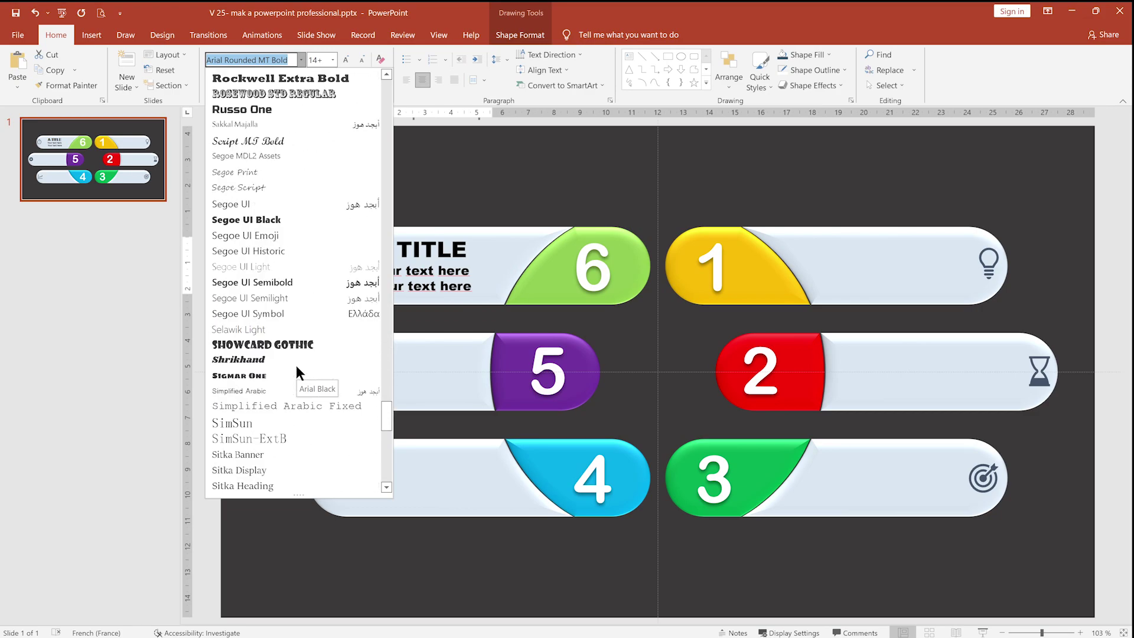
{"action": "left_click", "coordinate": [286, 281]}
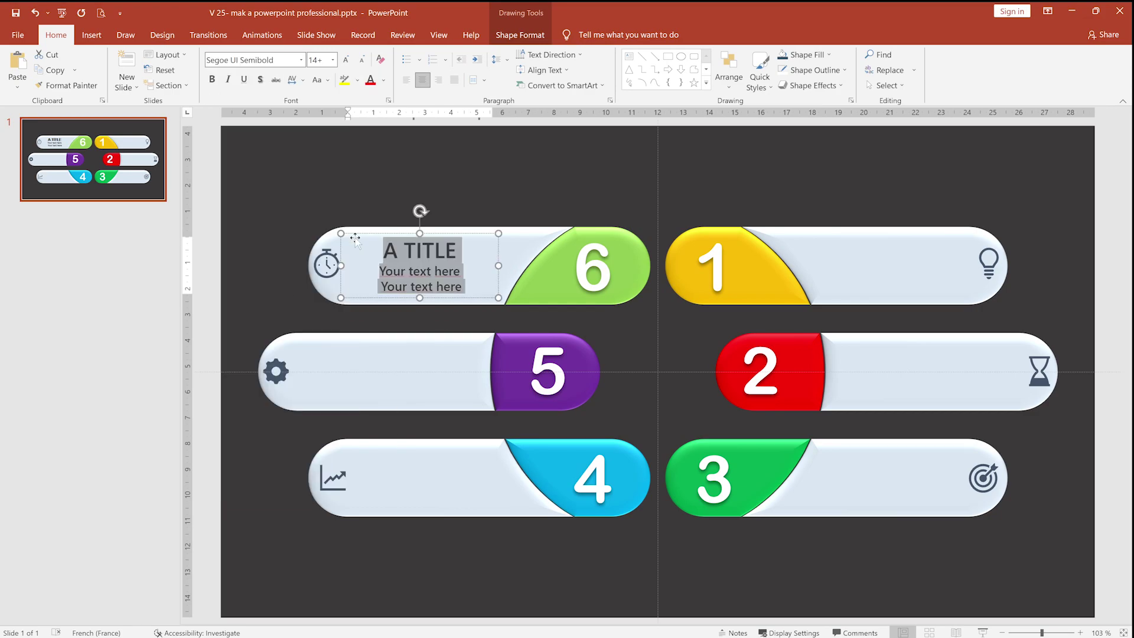
{"action": "left_click", "coordinate": [397, 236]}
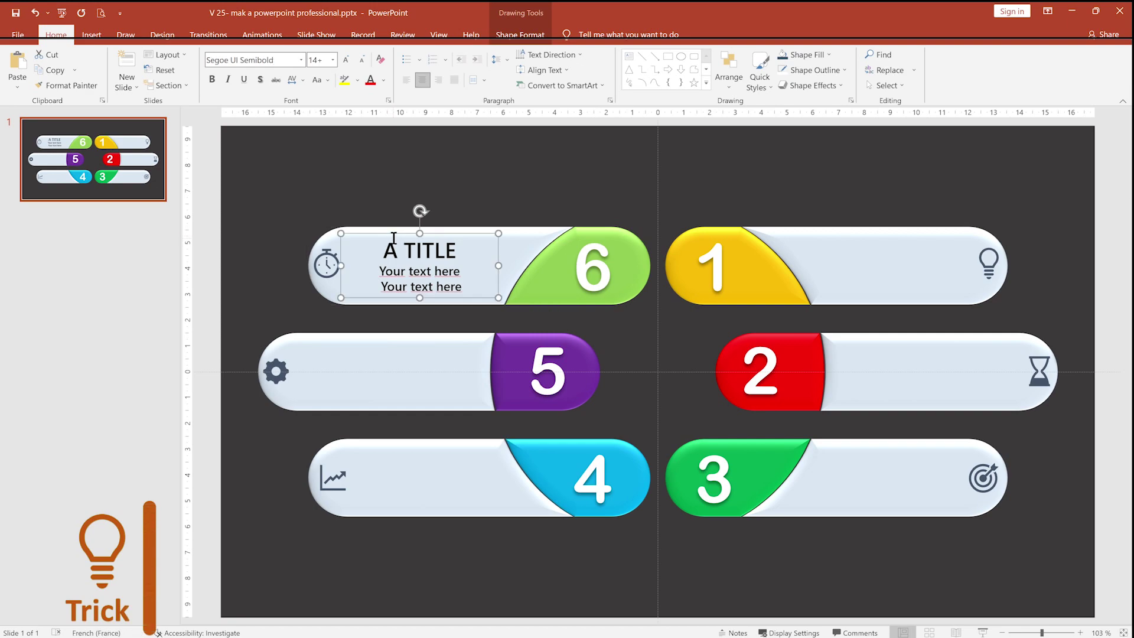
- Copy the A TITLE text block from bar 6 onto the other bars, positioning each copy in its white area
{"action": "left_click_drag", "start_coordinate": [397, 238], "coordinate": [391, 452]}
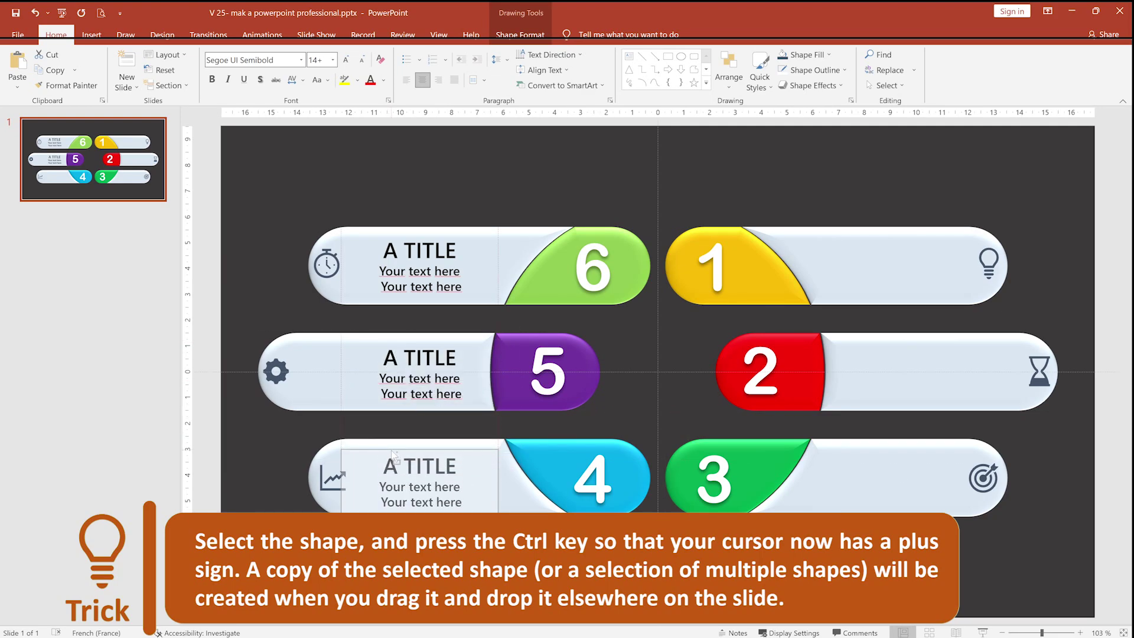
{"action": "left_click", "coordinate": [425, 255]}
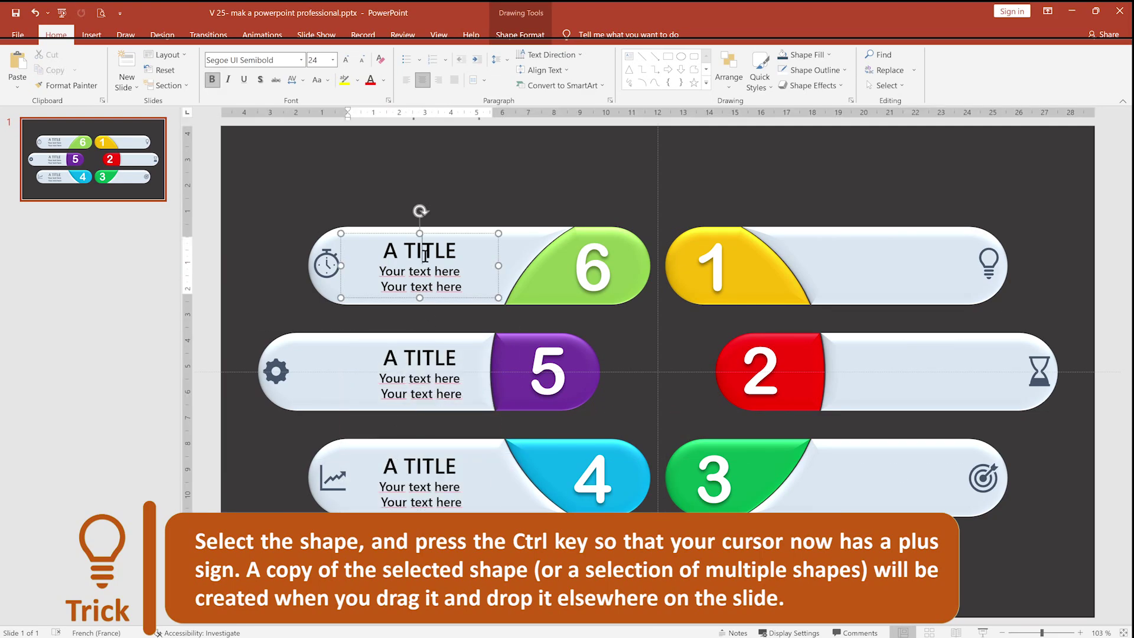
{"action": "key", "text": "Escape"}
{"action": "key", "text": "Escape"}
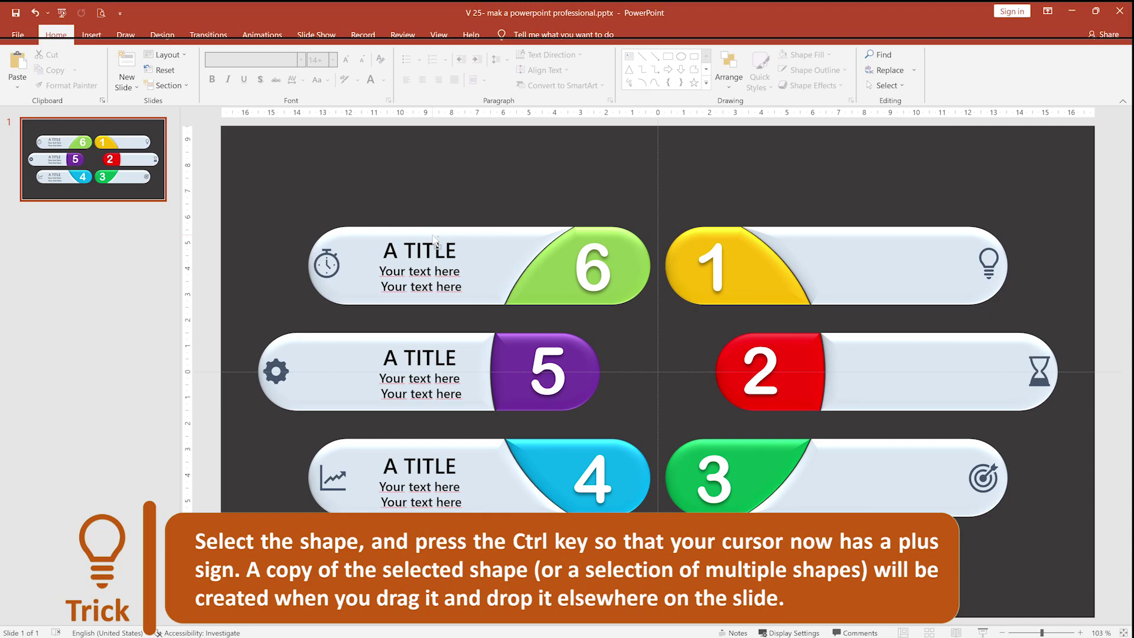
{"action": "left_click", "coordinate": [427, 255]}
{"action": "left_click_drag", "start_coordinate": [427, 256], "coordinate": [906, 236]}
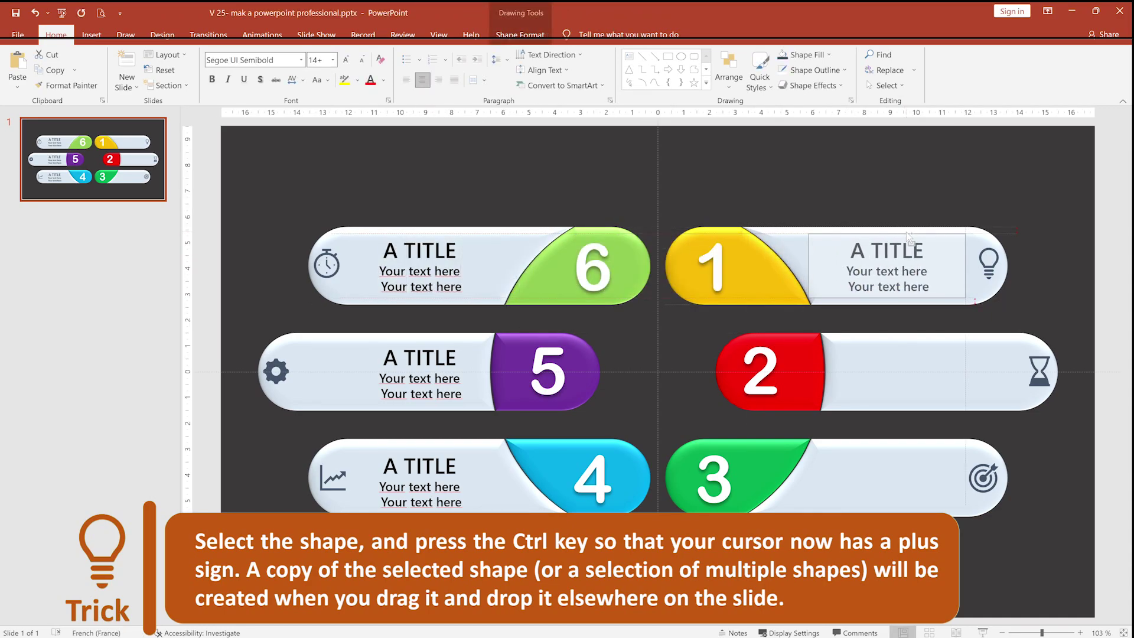
{"action": "left_click_drag", "start_coordinate": [906, 236], "coordinate": [919, 239]}
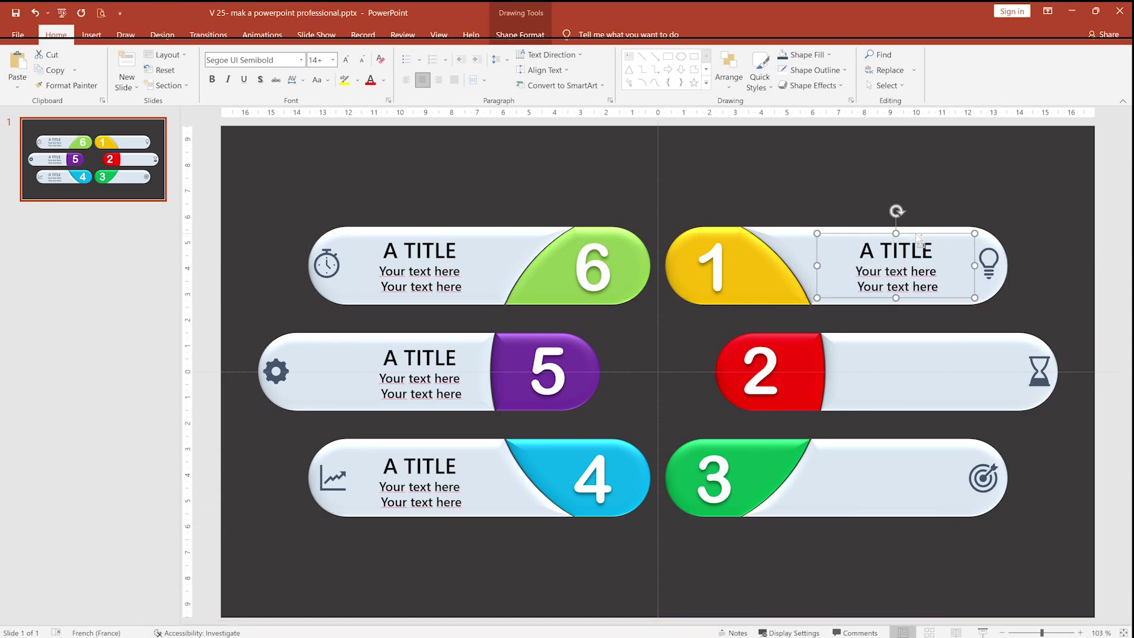
{"action": "left_click", "coordinate": [448, 361]}
{"action": "left_click_drag", "start_coordinate": [439, 407], "coordinate": [390, 402]}
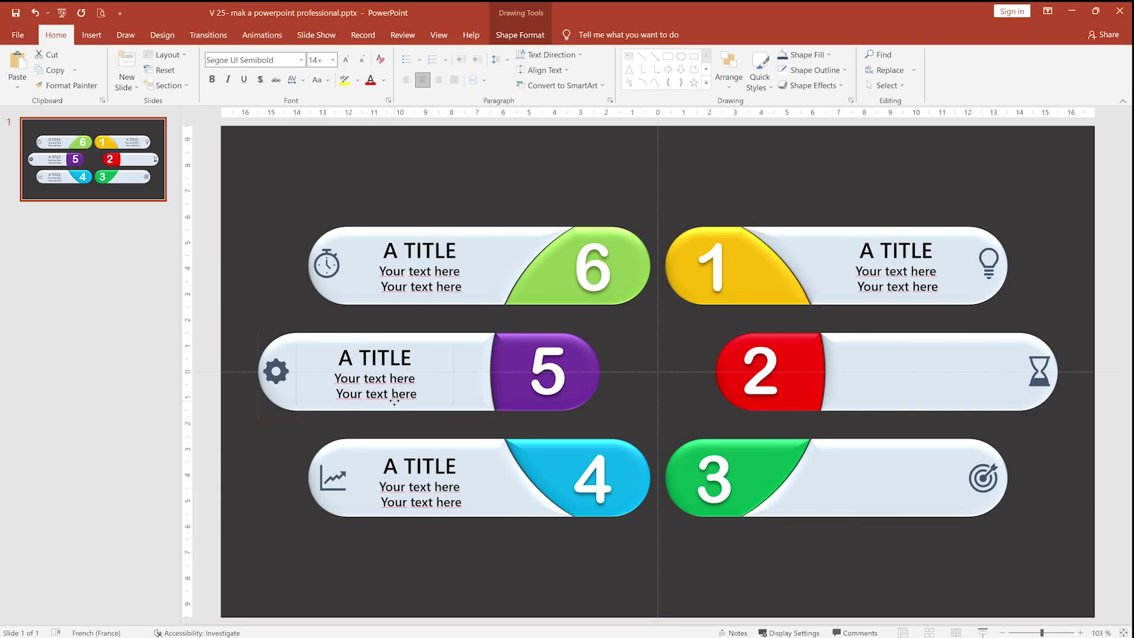
{"action": "left_click_drag", "start_coordinate": [390, 401], "coordinate": [1007, 413]}
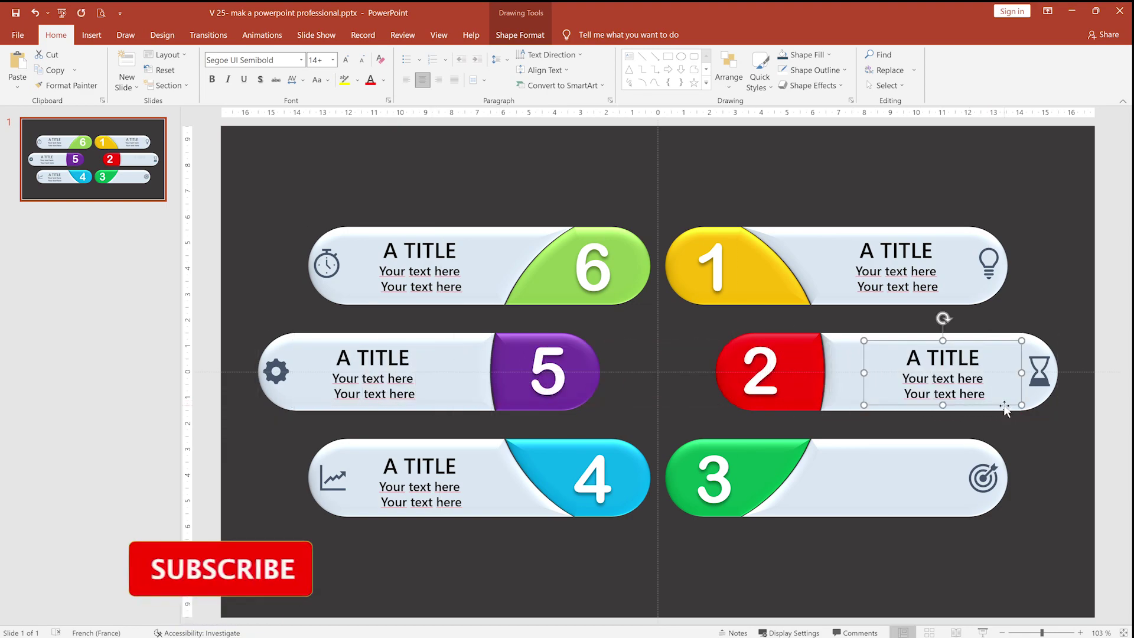
{"action": "left_click_drag", "start_coordinate": [881, 292], "coordinate": [880, 527]}
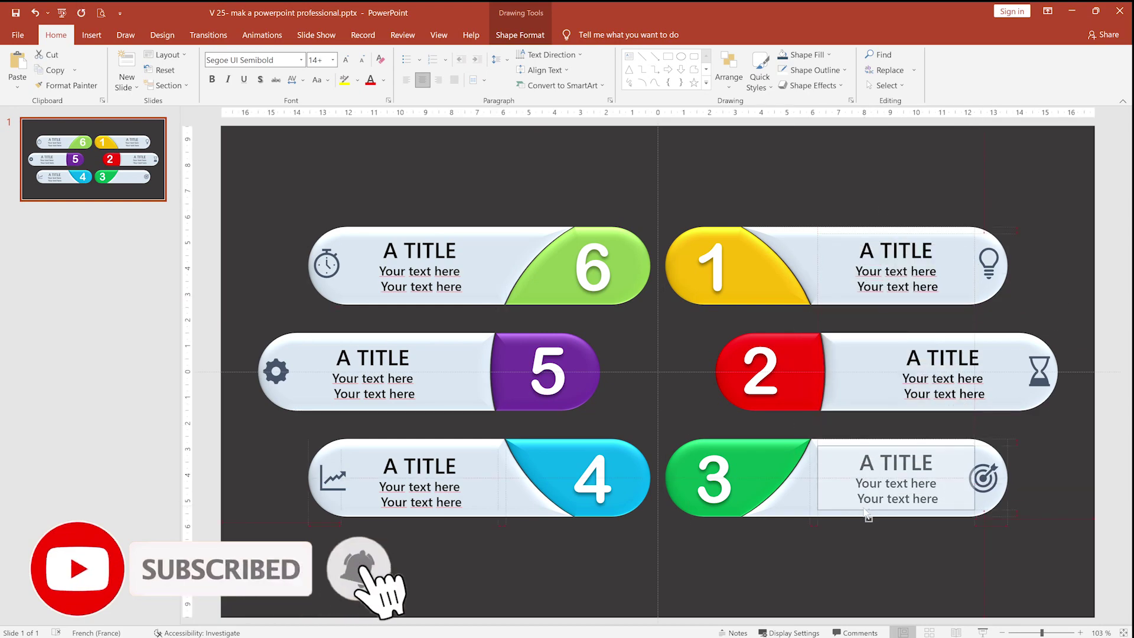
{"action": "left_click", "coordinate": [745, 549]}
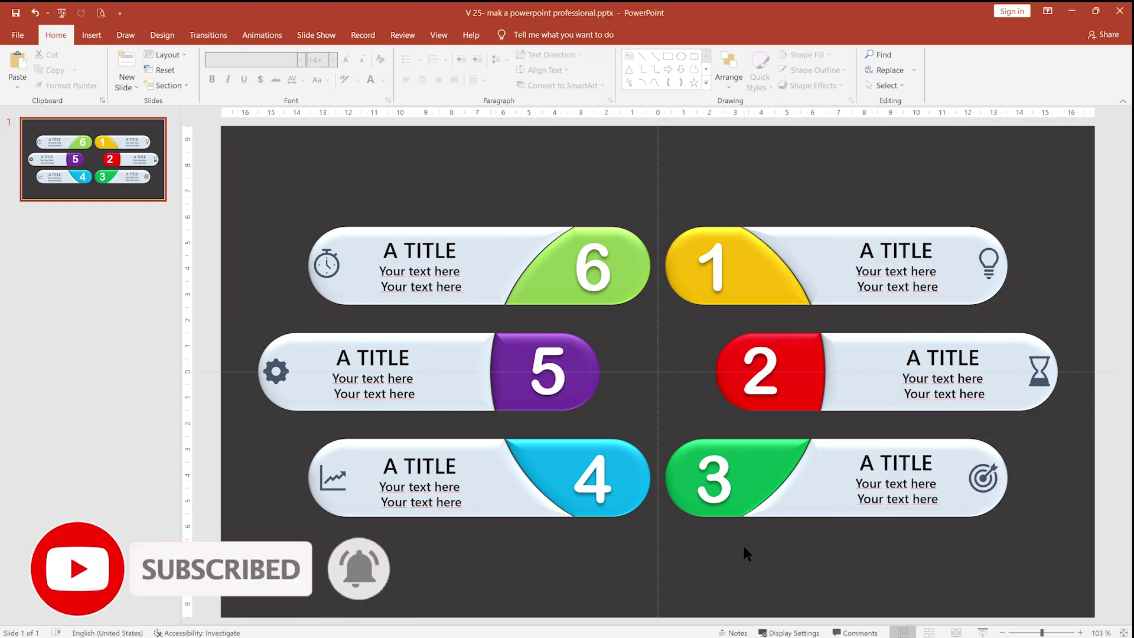
- Preview the slide, then eyedrop the icon's dark grey onto the bar 6 text
{"action": "left_click", "coordinate": [983, 632]}
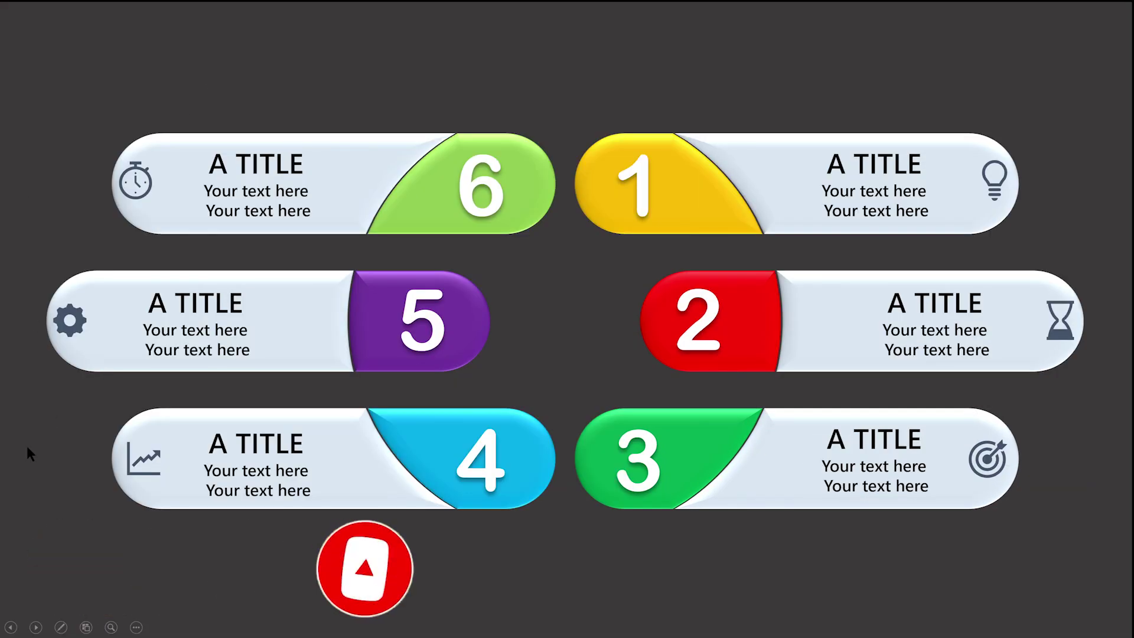
{"action": "key", "text": "Escape"}
{"action": "left_click", "coordinate": [381, 254]}
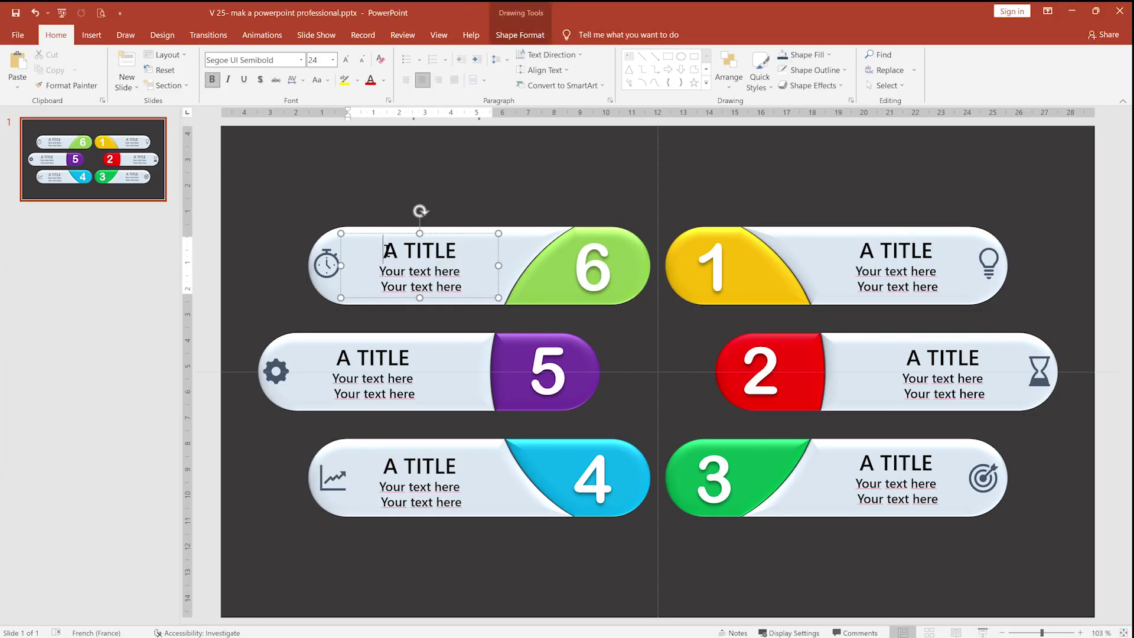
{"action": "left_click_drag", "start_coordinate": [383, 251], "coordinate": [481, 291]}
{"action": "left_click", "coordinate": [382, 84]}
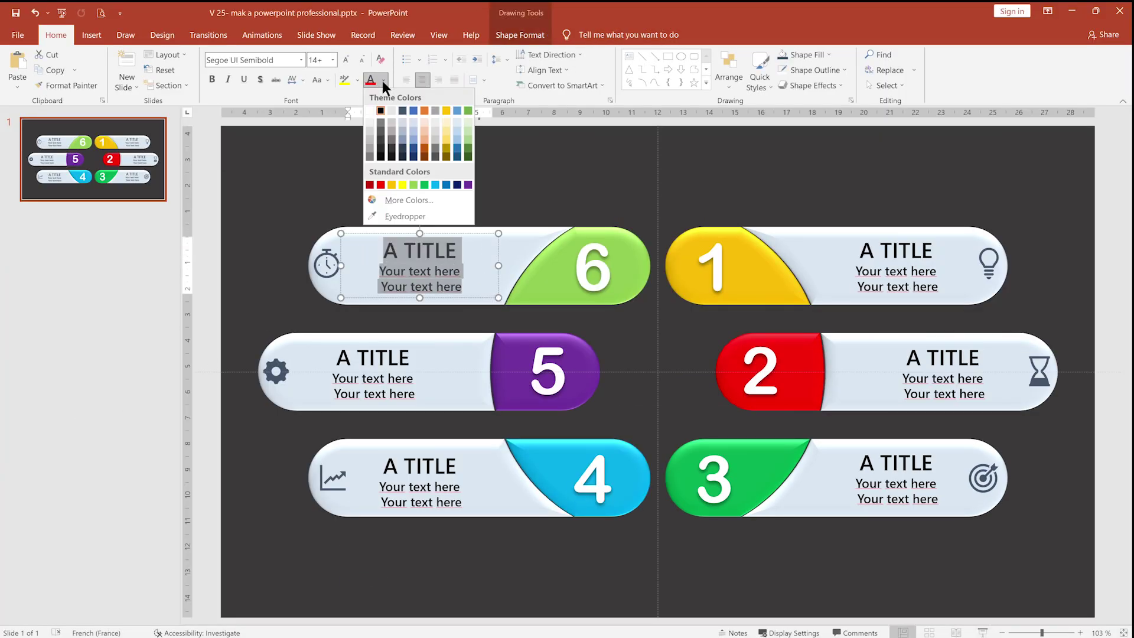
{"action": "left_click", "coordinate": [378, 217]}
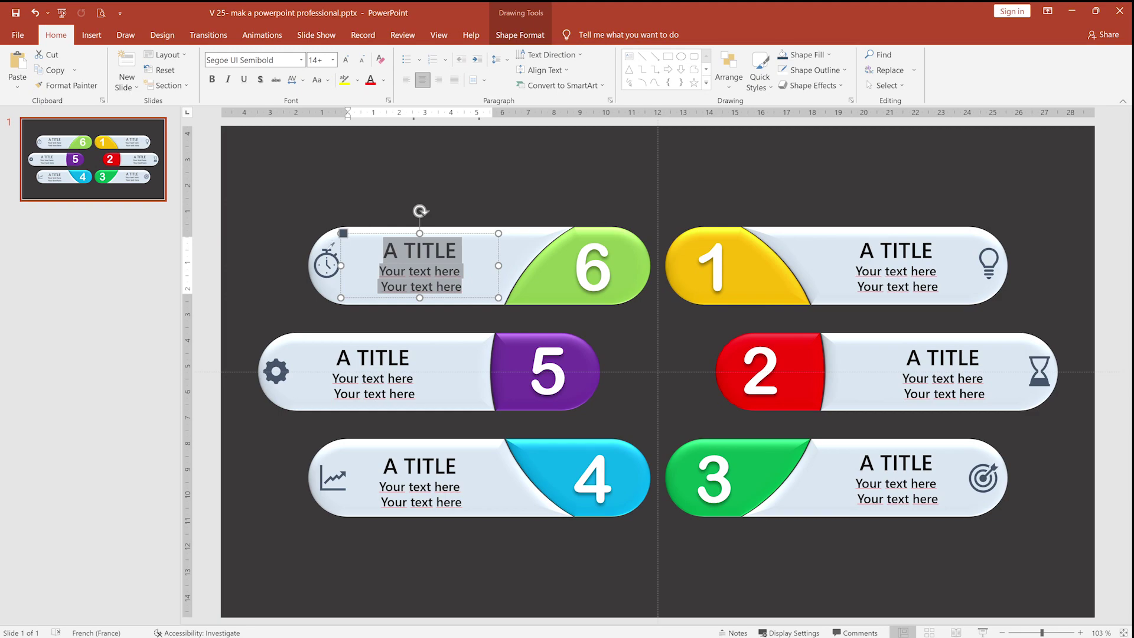
{"action": "left_click", "coordinate": [330, 247]}
{"action": "left_click", "coordinate": [411, 250]}
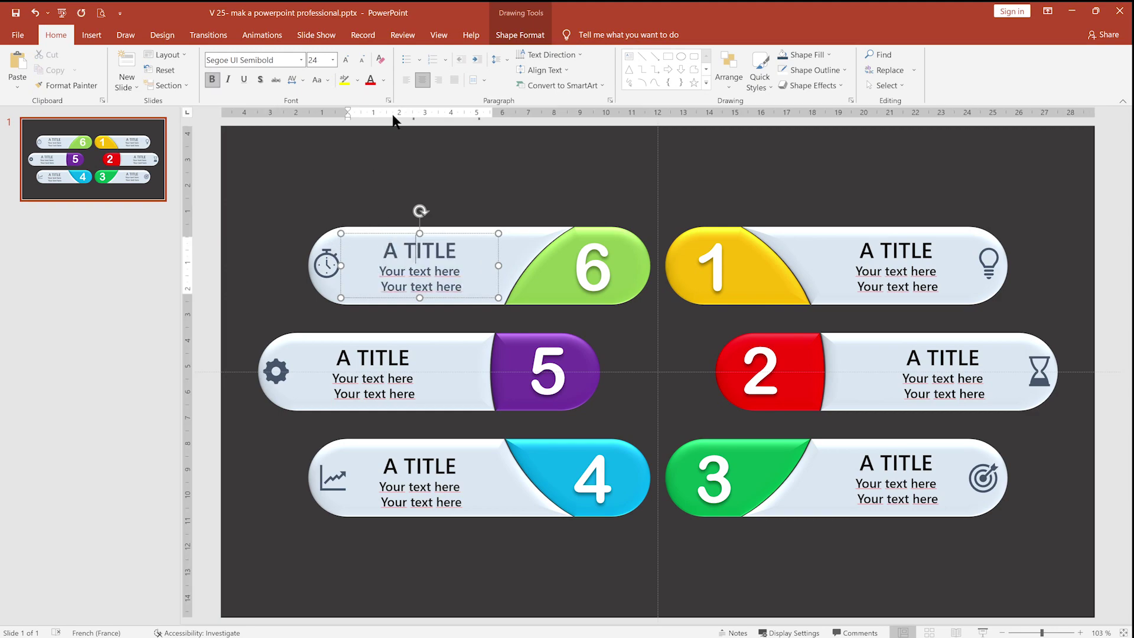
- Apply the same dark grey to the title blocks on bars 1–5 and preview the slide show
{"action": "left_click", "coordinate": [336, 355]}
{"action": "left_click_drag", "start_coordinate": [335, 355], "coordinate": [407, 415]}
{"action": "left_click", "coordinate": [407, 450]}
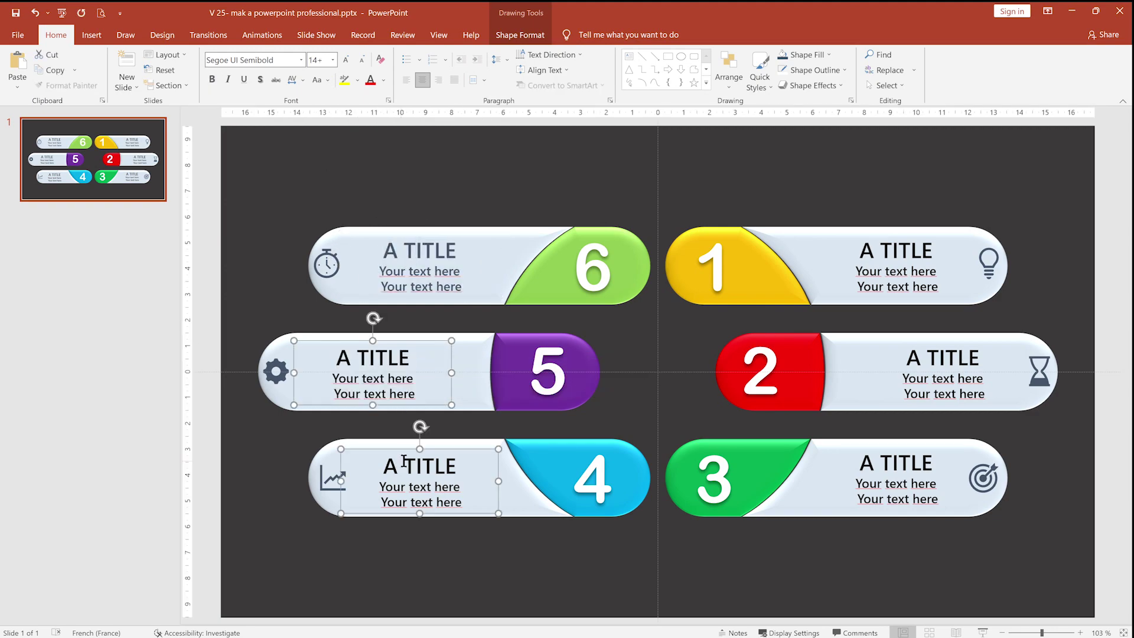
{"action": "left_click", "coordinate": [401, 400], "text": "shift"}
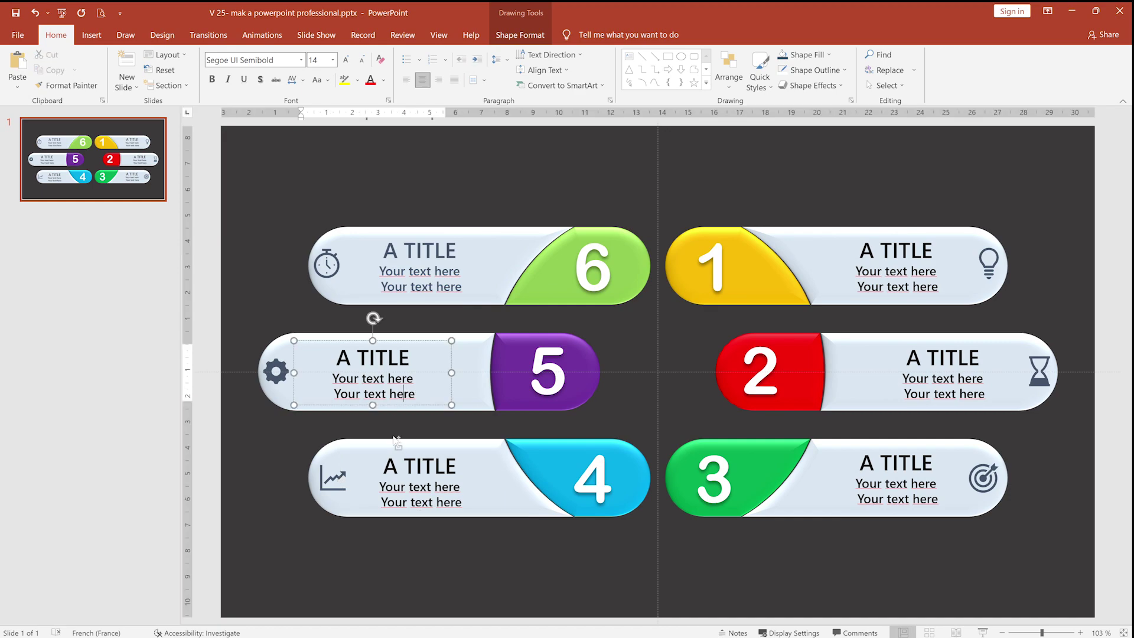
{"action": "left_click", "coordinate": [865, 272], "text": "shift"}
{"action": "left_click", "coordinate": [944, 384], "text": "shift"}
{"action": "left_click", "coordinate": [909, 496], "text": "shift"}
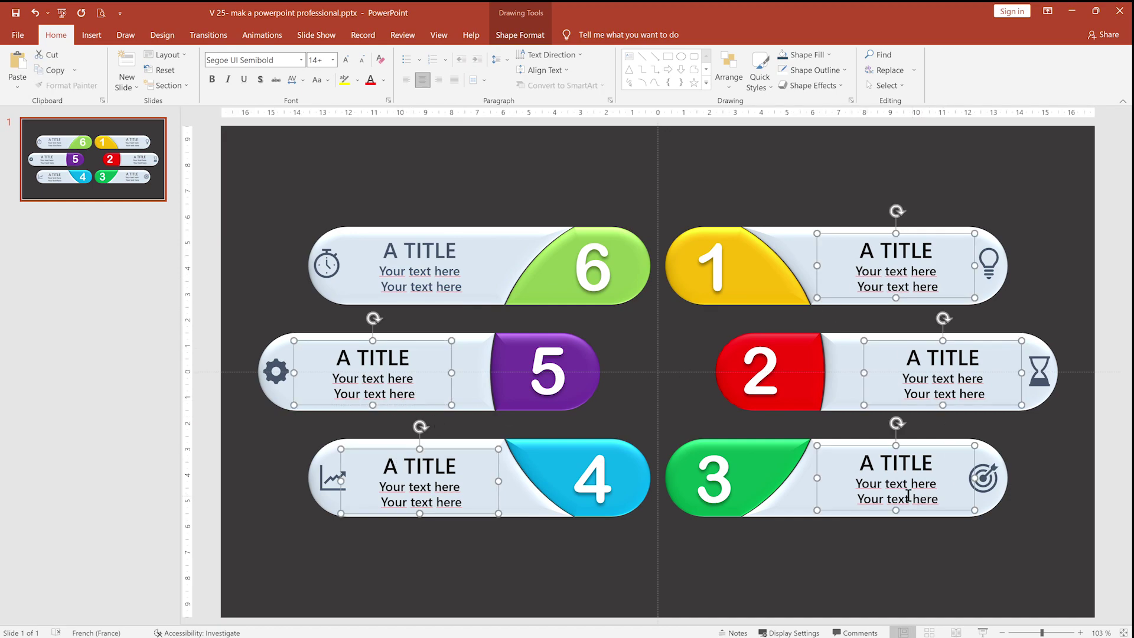
{"action": "left_click", "coordinate": [385, 81]}
{"action": "left_click", "coordinate": [369, 213]}
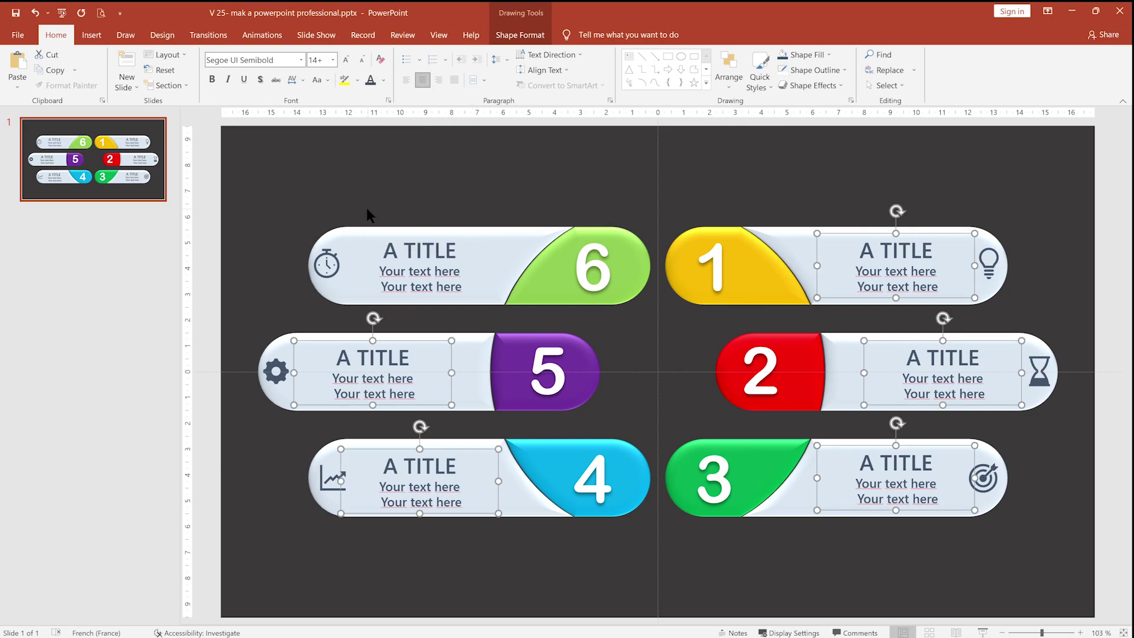
{"action": "left_click", "coordinate": [327, 204]}
{"action": "left_click", "coordinate": [982, 632]}
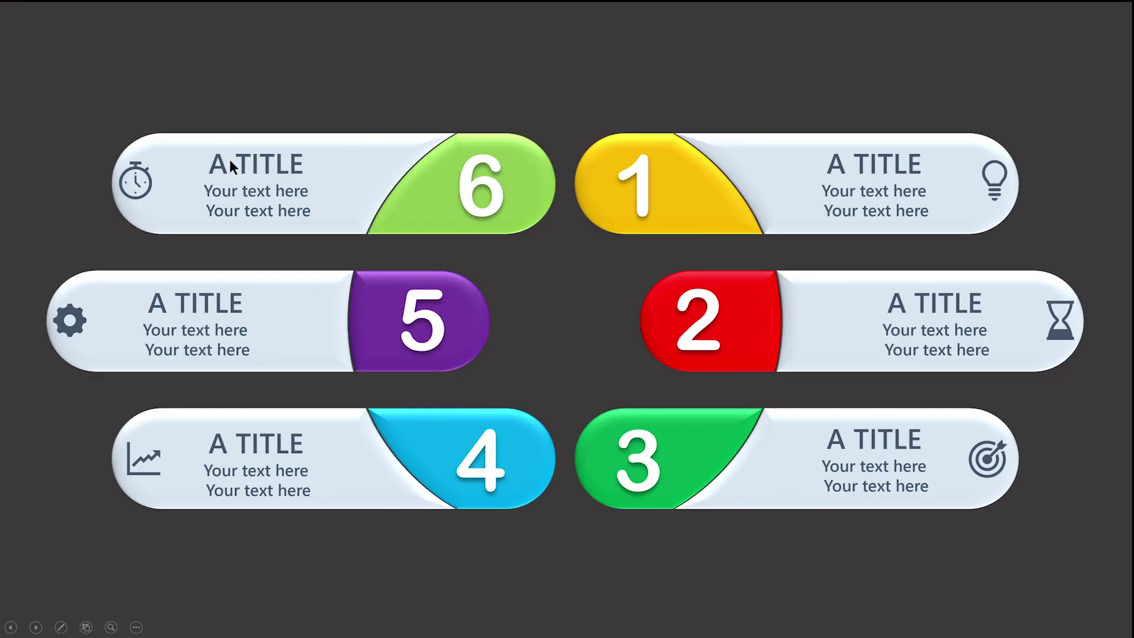
- Group the shapes of bars 1, 2 and 3 into one object per bar
{"action": "key", "text": "Escape"}
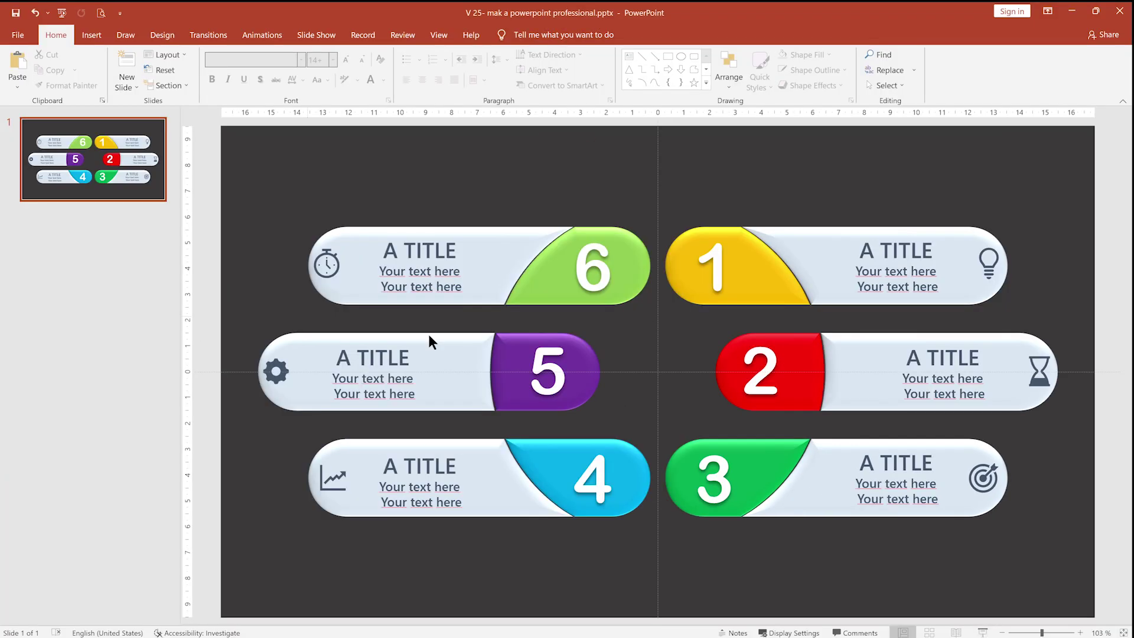
{"action": "left_click_drag", "start_coordinate": [653, 195], "coordinate": [1056, 313]}
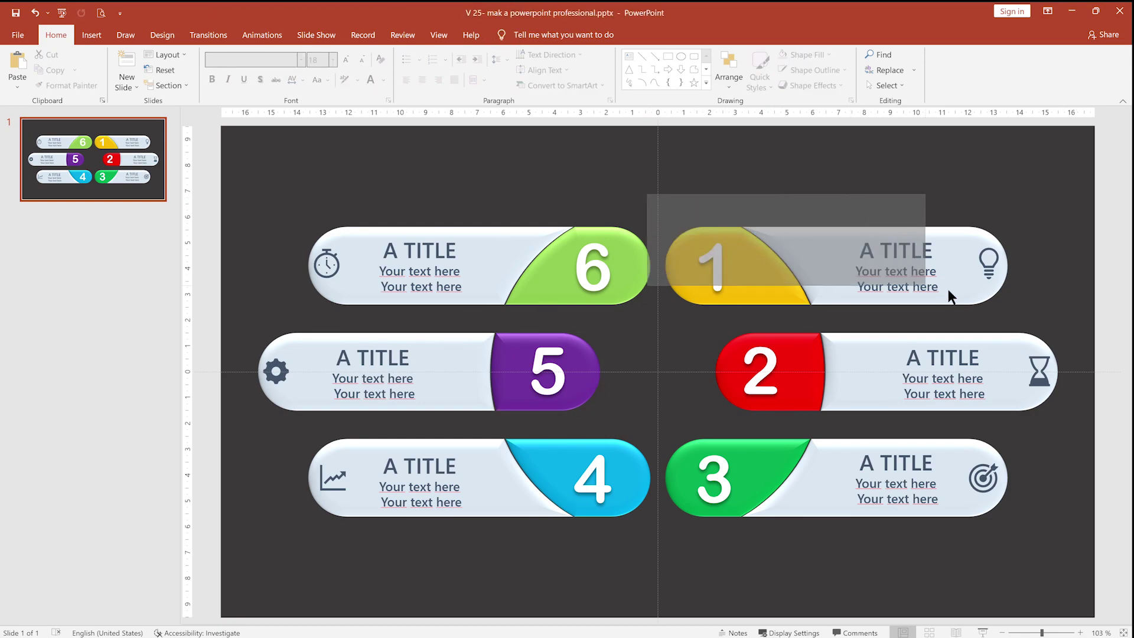
{"action": "right_click", "coordinate": [798, 247]}
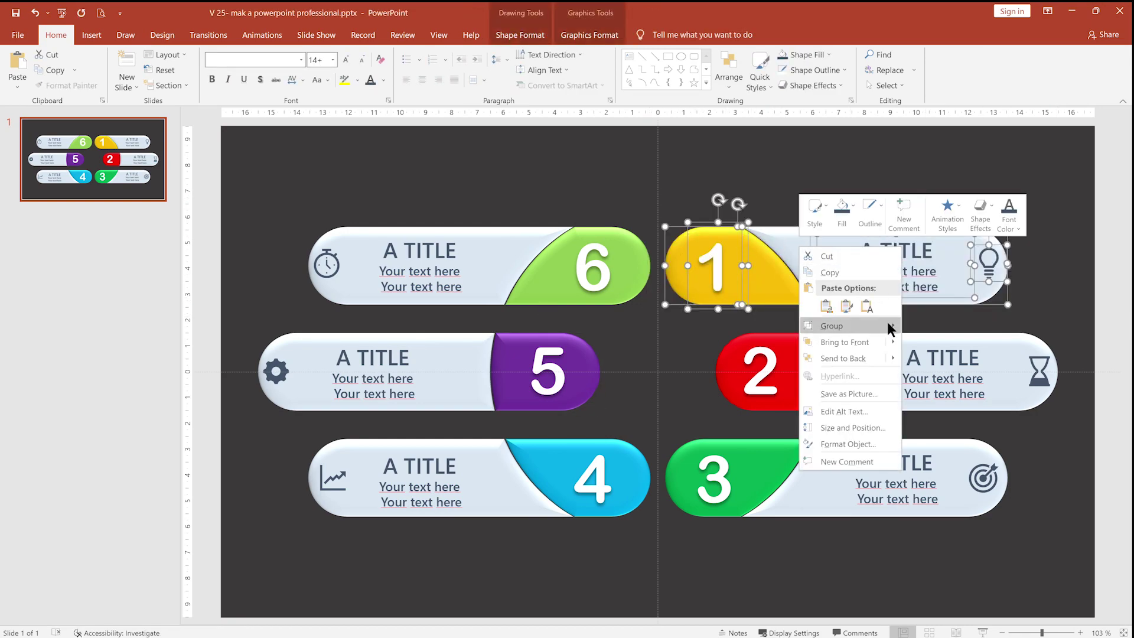
{"action": "left_click", "coordinate": [916, 330]}
{"action": "left_click", "coordinate": [685, 334]}
{"action": "left_click_drag", "start_coordinate": [852, 380], "coordinate": [1061, 417]}
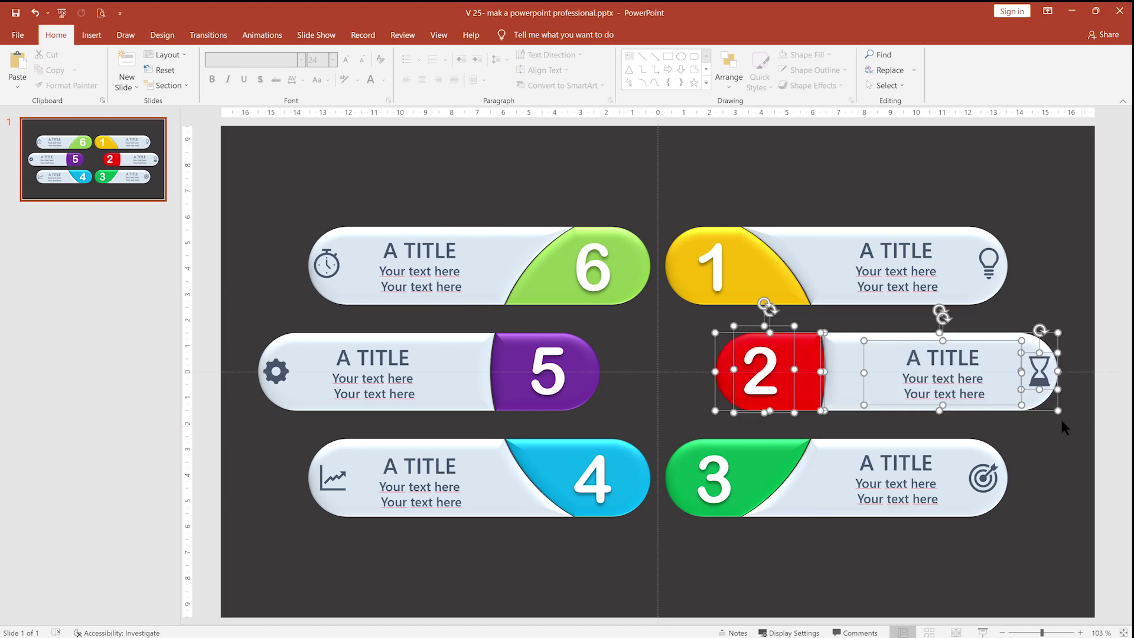
{"action": "right_click", "coordinate": [848, 368]}
{"action": "left_click", "coordinate": [982, 447]}
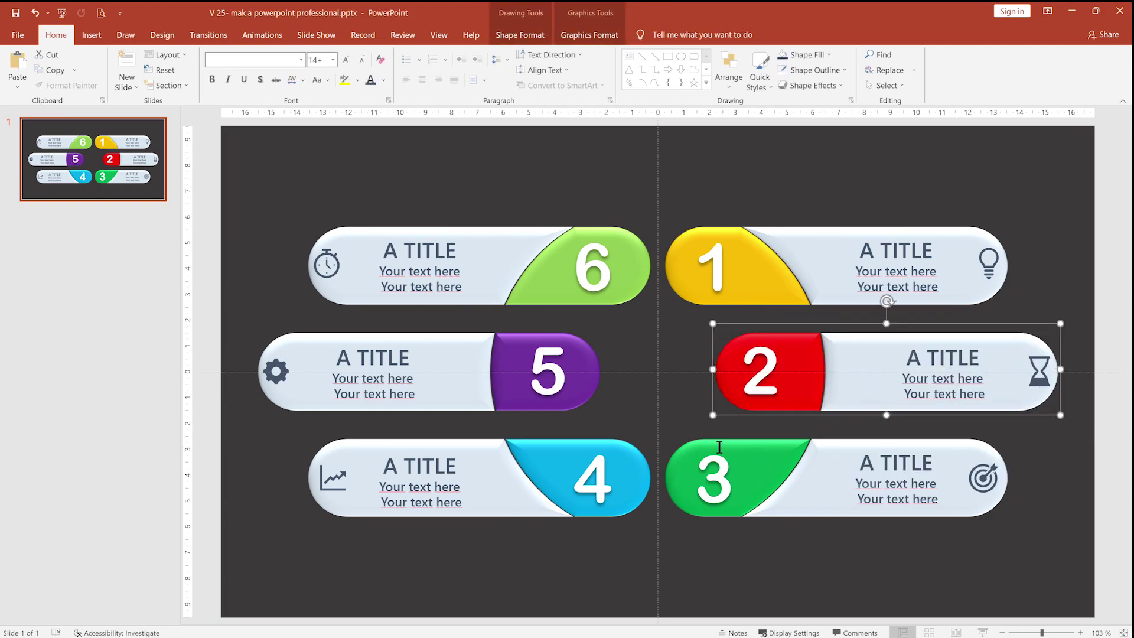
{"action": "left_click_drag", "start_coordinate": [674, 437], "coordinate": [1040, 541]}
{"action": "right_click", "coordinate": [1002, 459]}
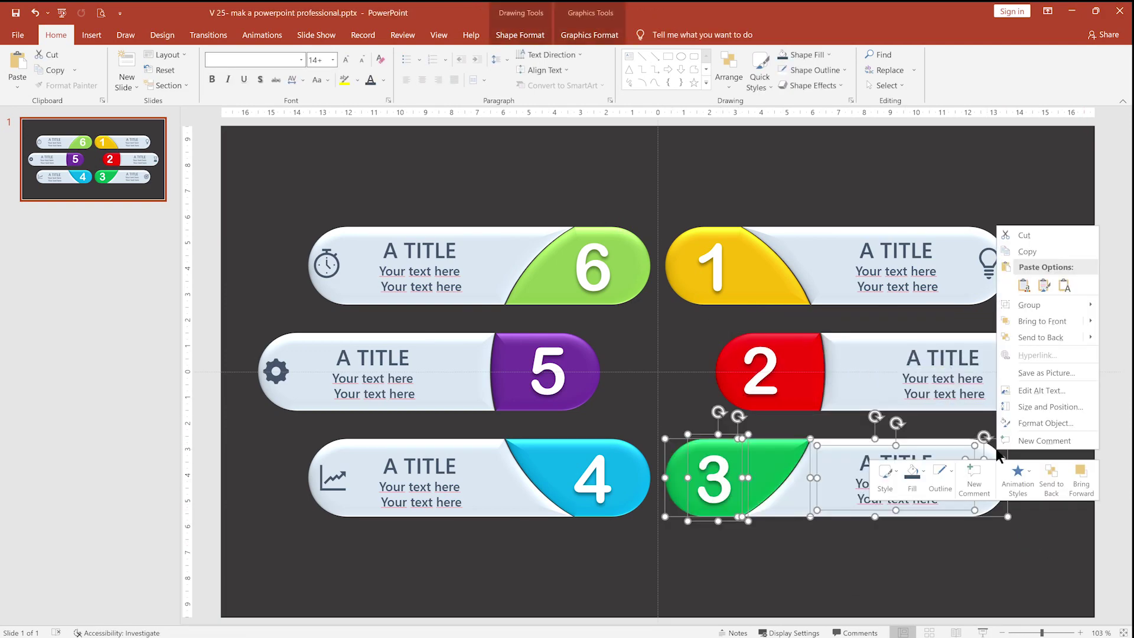
{"action": "left_click", "coordinate": [951, 307]}
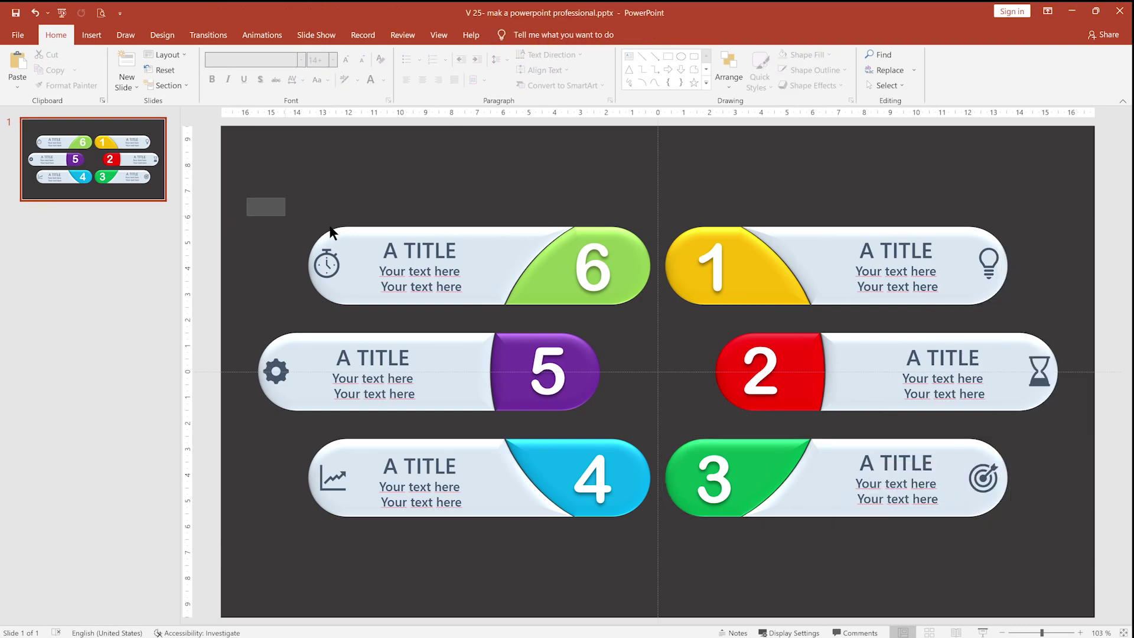
- Group the shapes of bars 6, 5 and 4 into one object per bar
{"action": "left_click_drag", "start_coordinate": [246, 197], "coordinate": [650, 311]}
{"action": "right_click", "coordinate": [524, 250]}
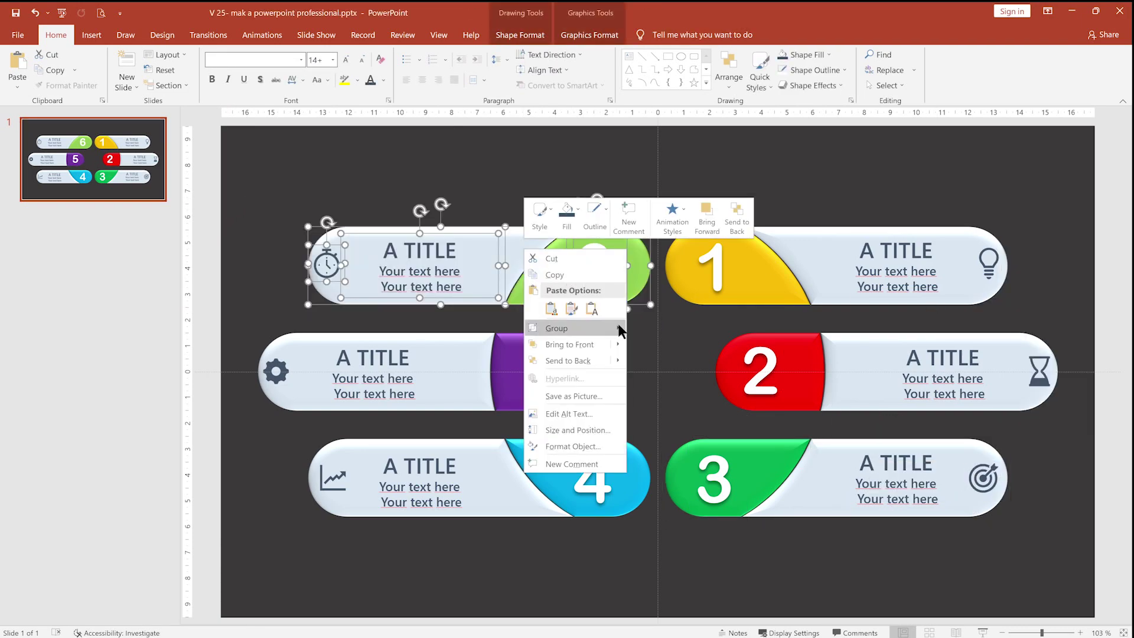
{"action": "left_click", "coordinate": [637, 329]}
{"action": "left_click_drag", "start_coordinate": [252, 316], "coordinate": [651, 424]}
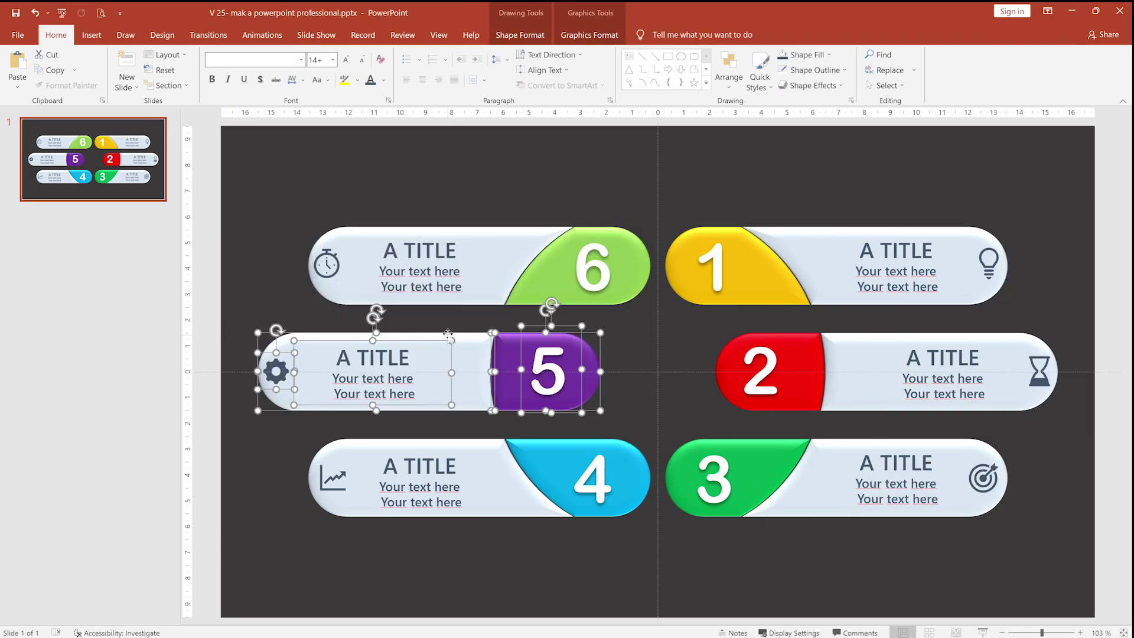
{"action": "right_click", "coordinate": [467, 347]}
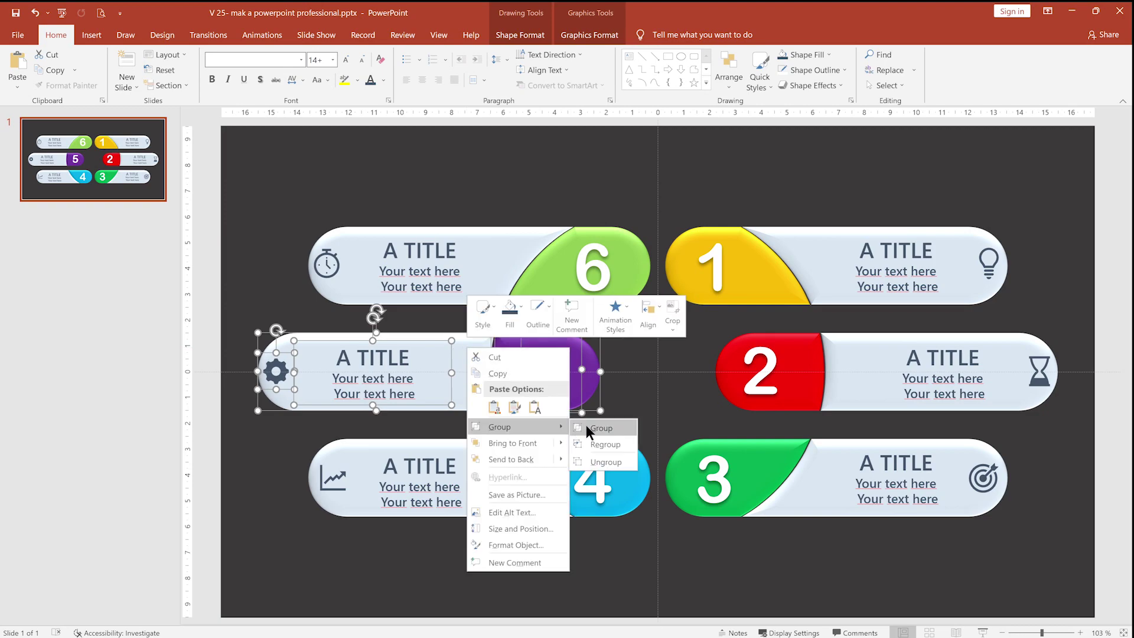
{"action": "left_click", "coordinate": [587, 426]}
{"action": "left_click", "coordinate": [257, 440]}
{"action": "left_click_drag", "start_coordinate": [438, 477], "coordinate": [677, 533]}
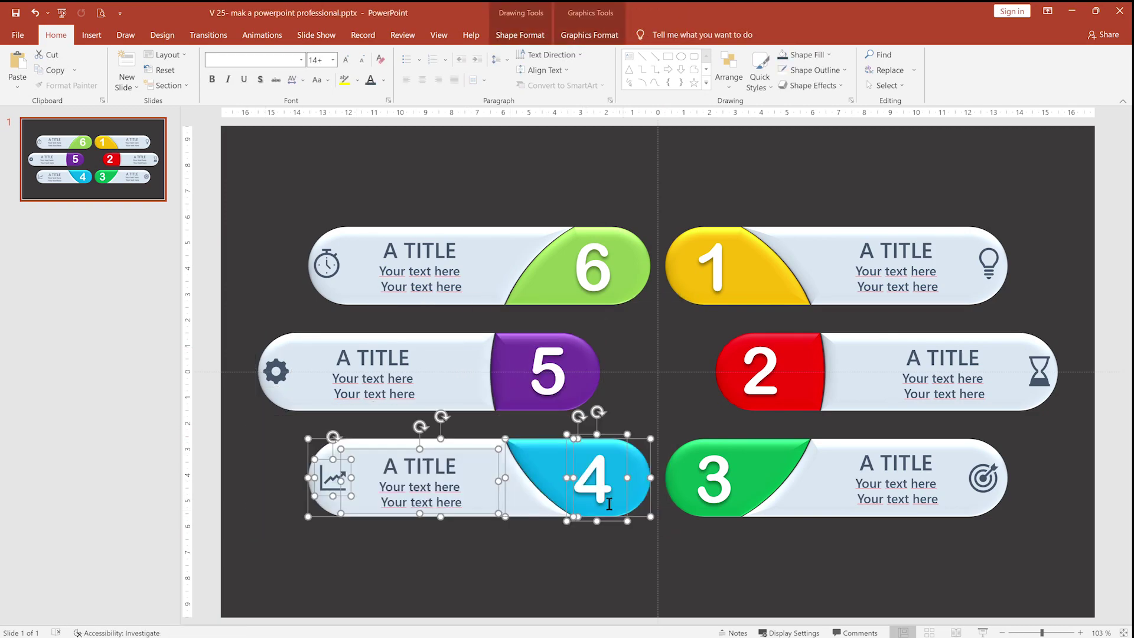
{"action": "right_click", "coordinate": [523, 456]}
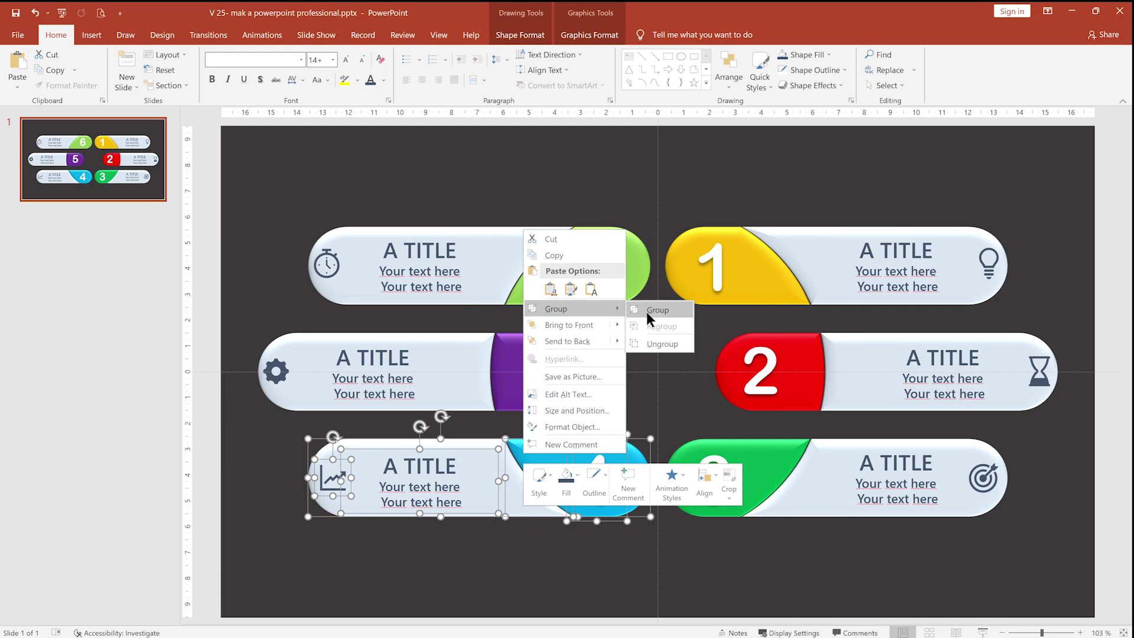
{"action": "left_click", "coordinate": [646, 311]}
{"action": "left_click", "coordinate": [745, 244]}
- Apply a Lines motion path to the yellow 1 bar, with the direction set to Left
{"action": "left_click", "coordinate": [273, 39]}
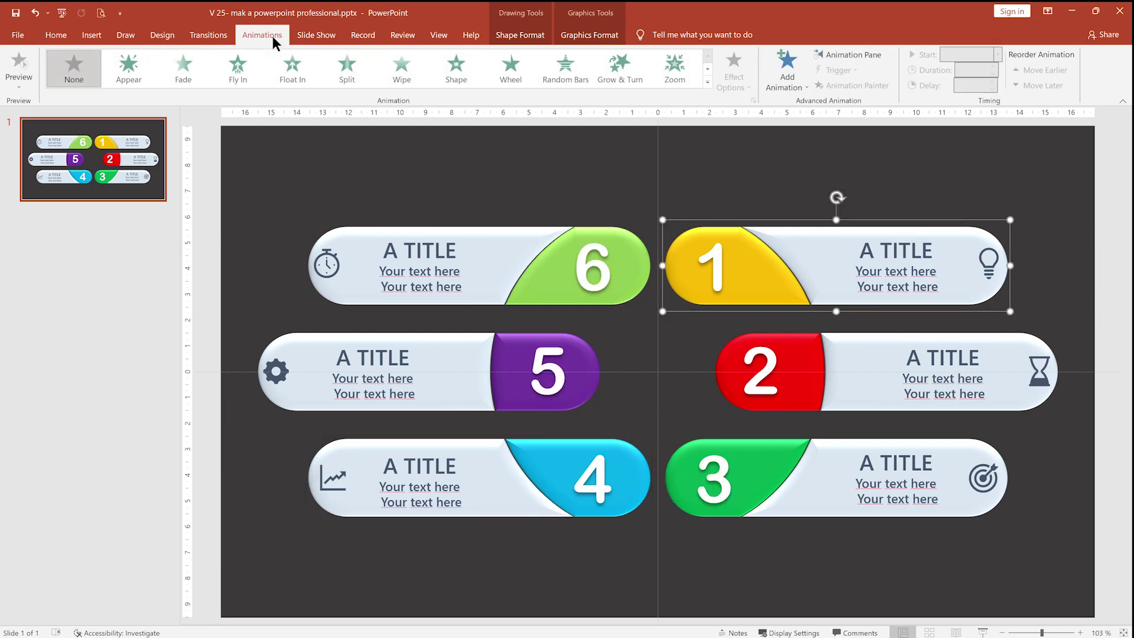
{"action": "left_click", "coordinate": [708, 83]}
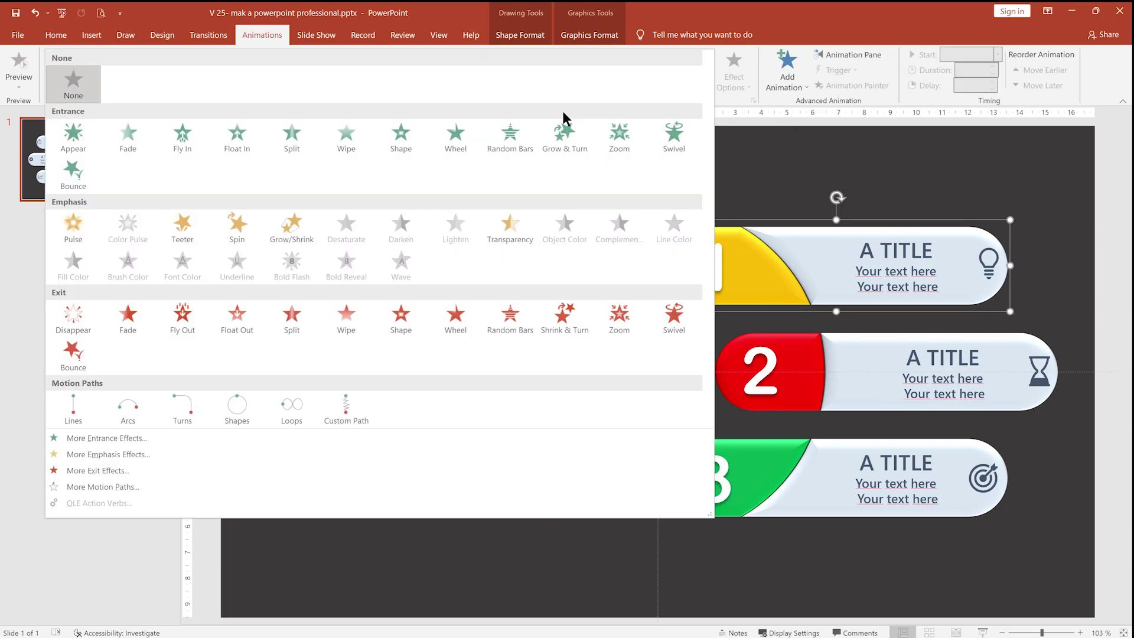
{"action": "left_click", "coordinate": [77, 402]}
{"action": "left_click", "coordinate": [744, 76]}
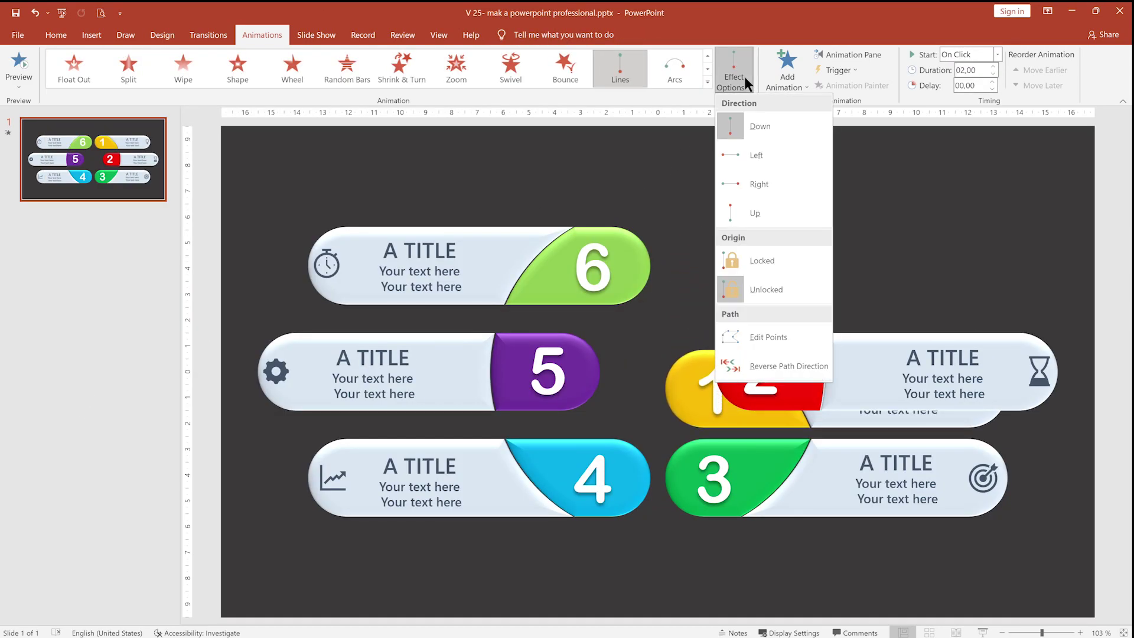
{"action": "left_click", "coordinate": [744, 155]}
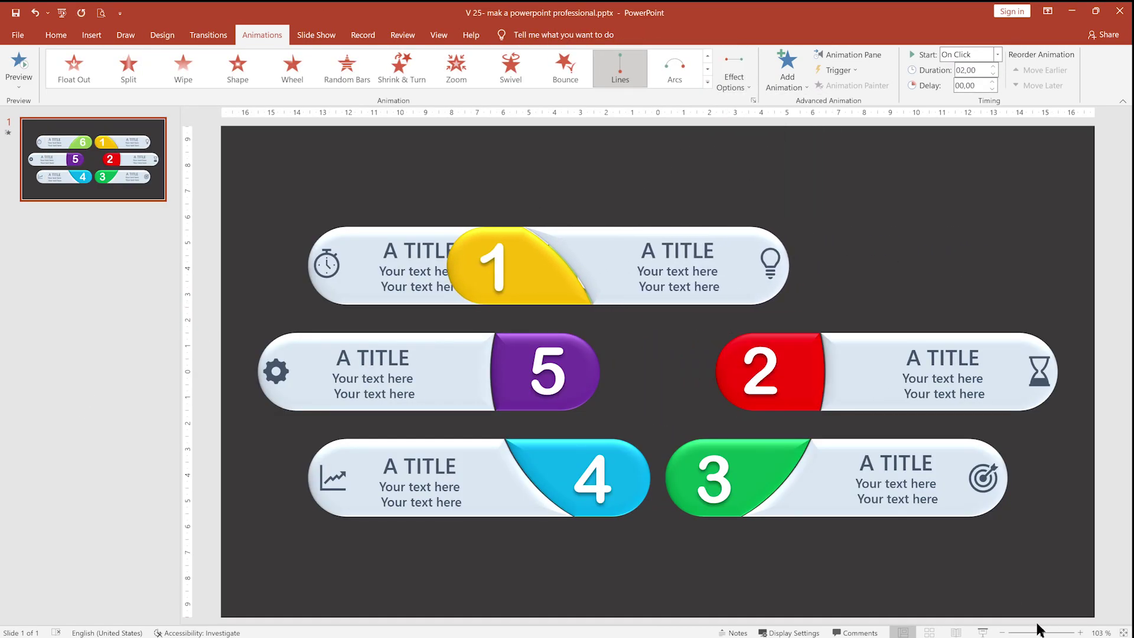
- Move the 1 bar off the slide's right edge and end its path at its original spot
{"action": "left_click", "coordinate": [1003, 633]}
{"action": "left_click", "coordinate": [1003, 633]}
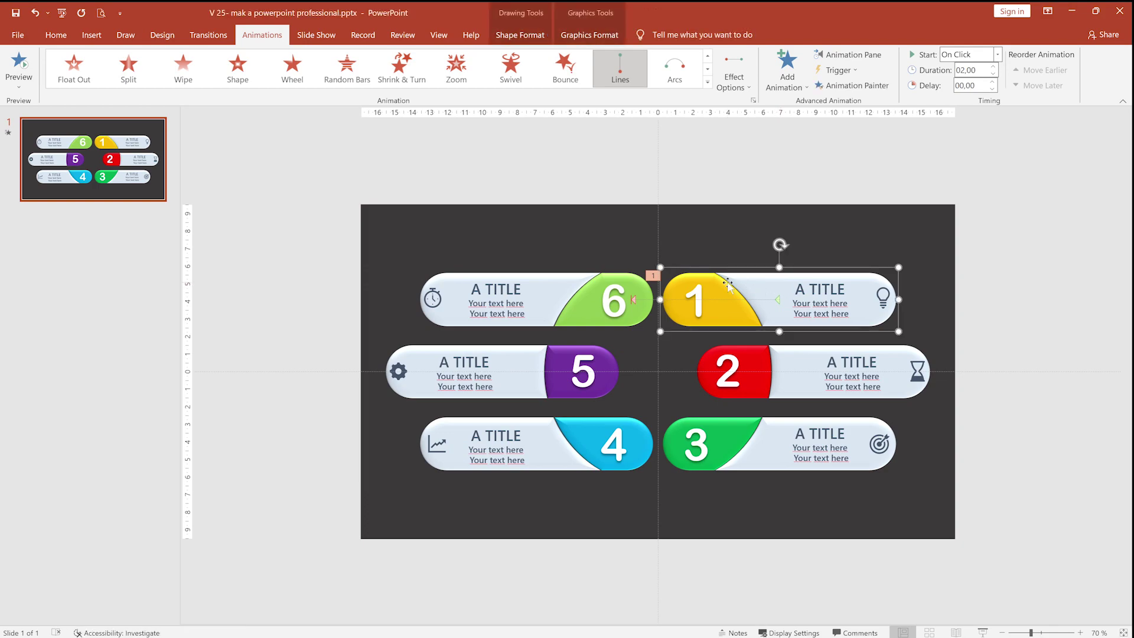
{"action": "left_click_drag", "start_coordinate": [727, 282], "coordinate": [1028, 308]}
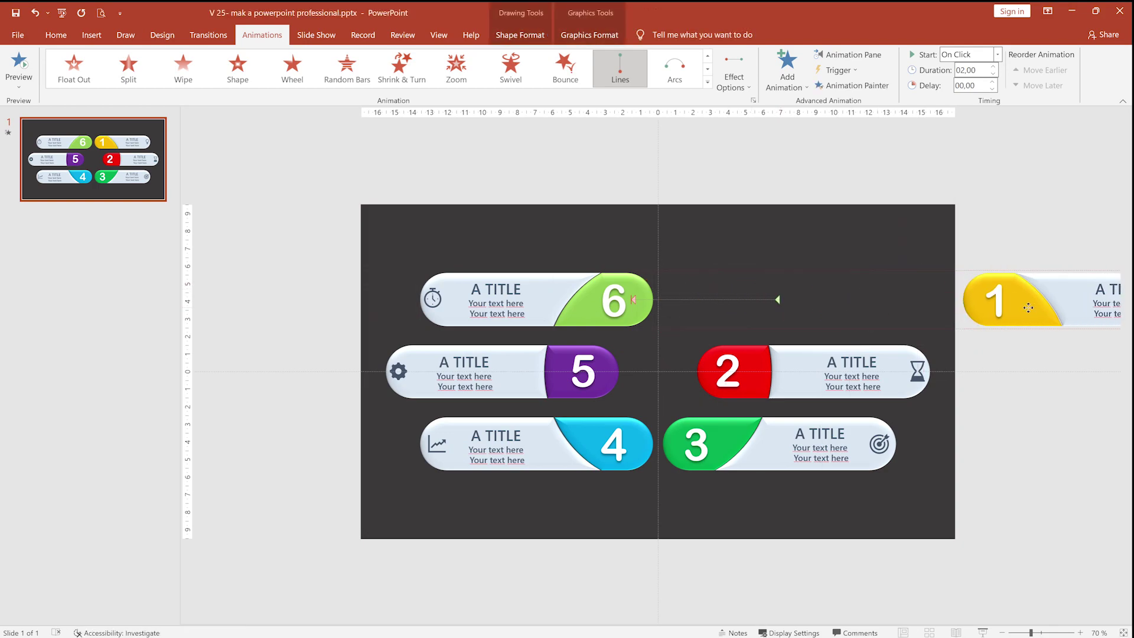
{"action": "left_click", "coordinate": [848, 302]}
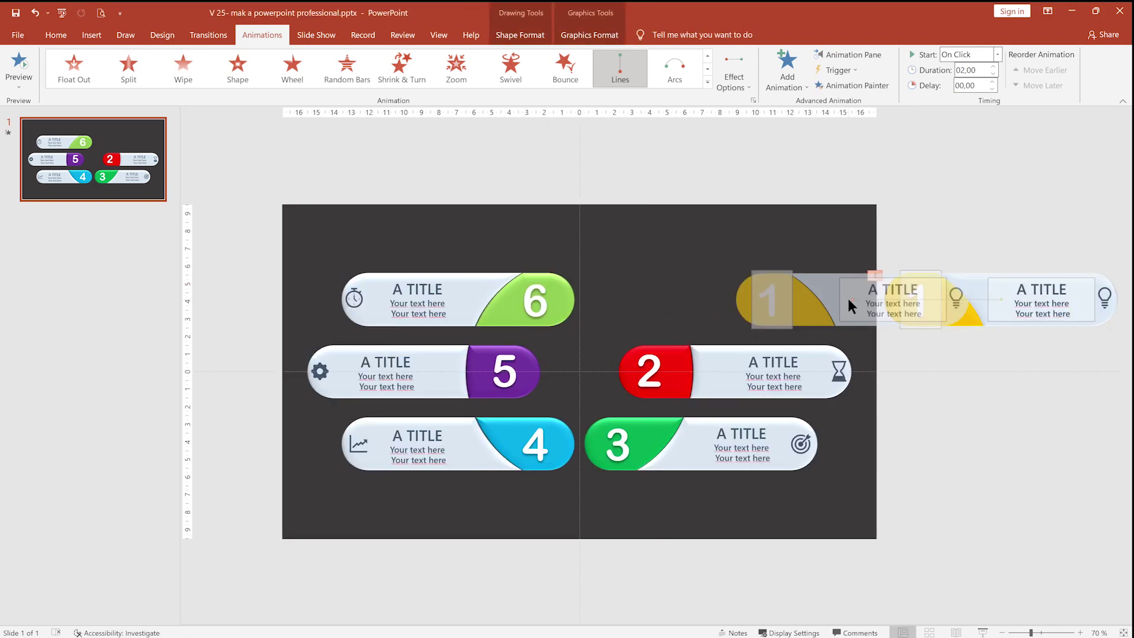
{"action": "key", "text": "ctrl+z"}
{"action": "left_click_drag", "start_coordinate": [851, 300], "coordinate": [710, 302]}
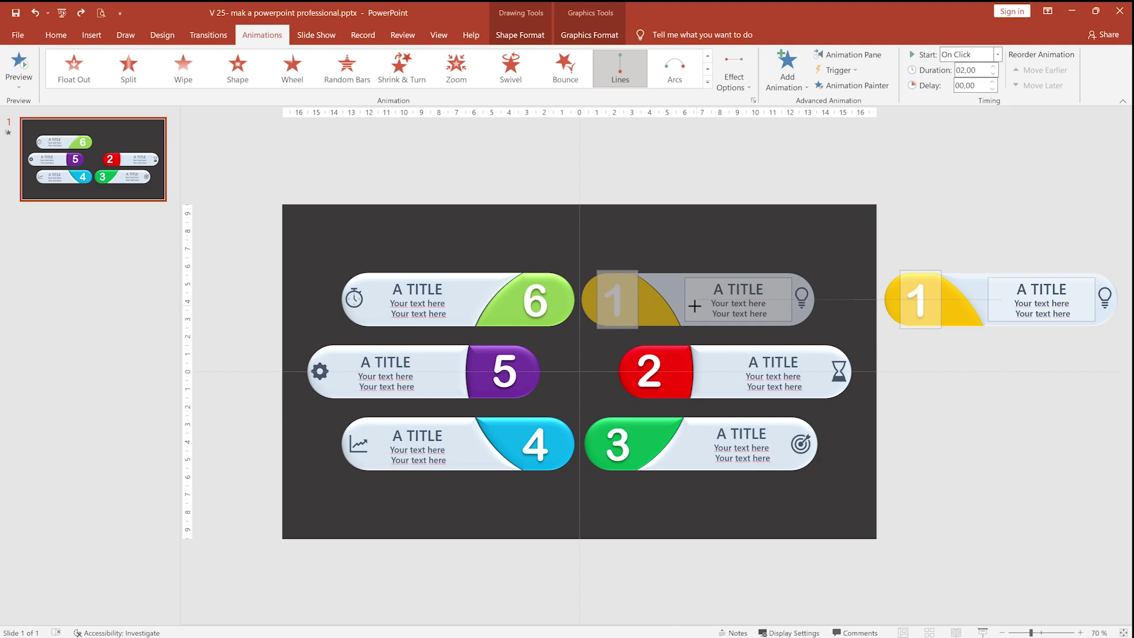
{"action": "left_click_drag", "start_coordinate": [710, 302], "coordinate": [699, 307]}
{"action": "left_click_drag", "start_coordinate": [695, 307], "coordinate": [702, 306]}
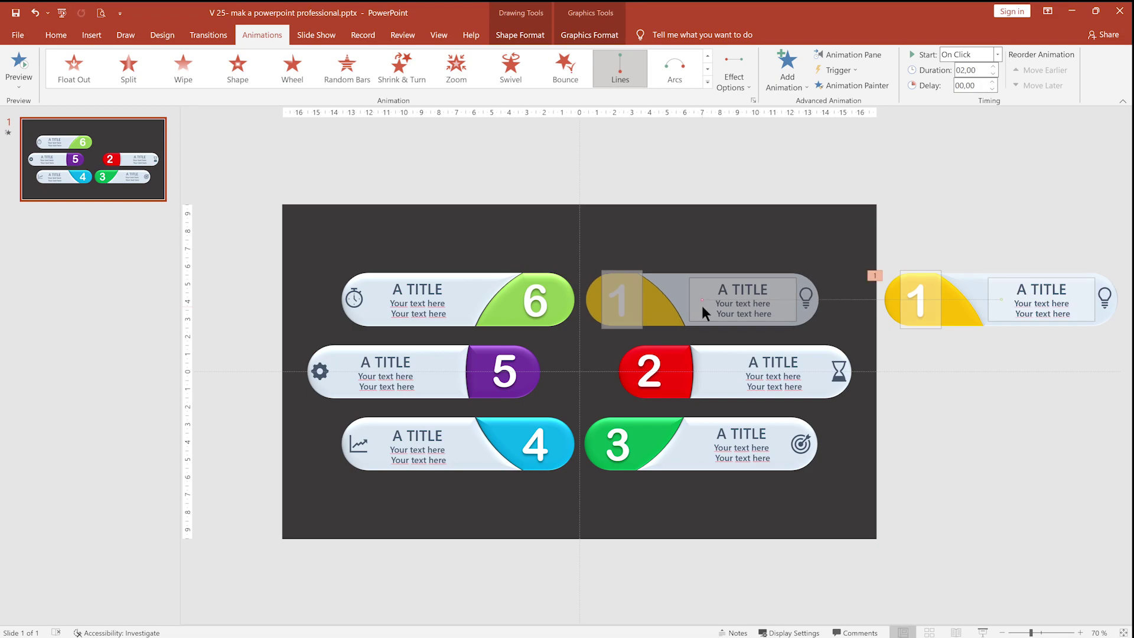
{"action": "left_click_drag", "start_coordinate": [580, 245], "coordinate": [578, 250]}
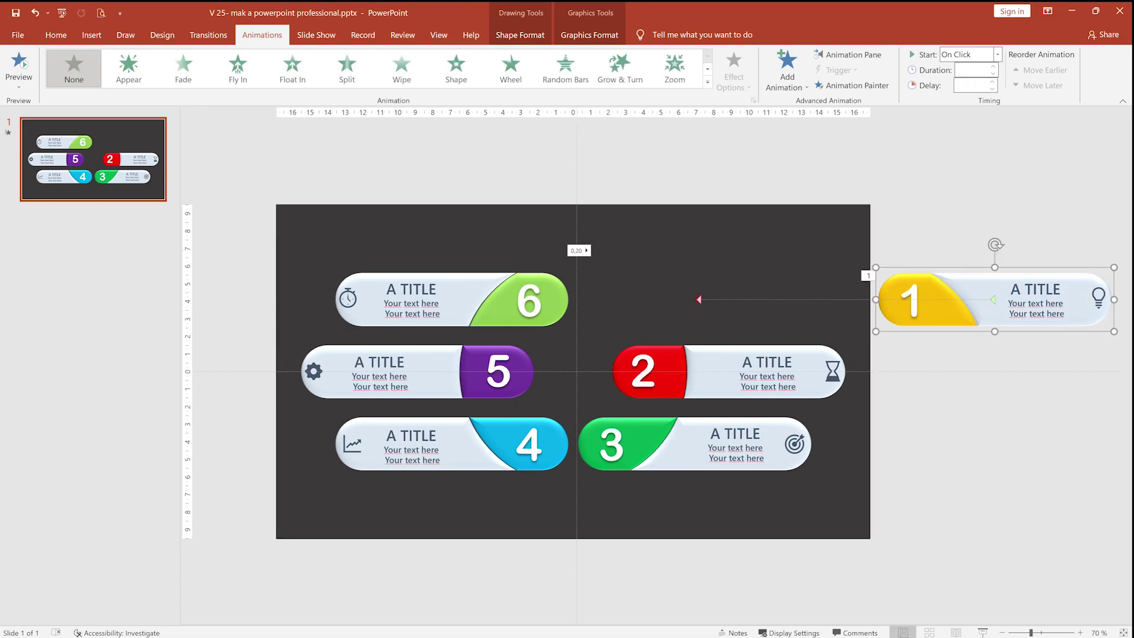
- Set the 1 bar's animation duration to 01,00 (one second) and preview the slide-in
{"action": "left_click", "coordinate": [698, 300]}
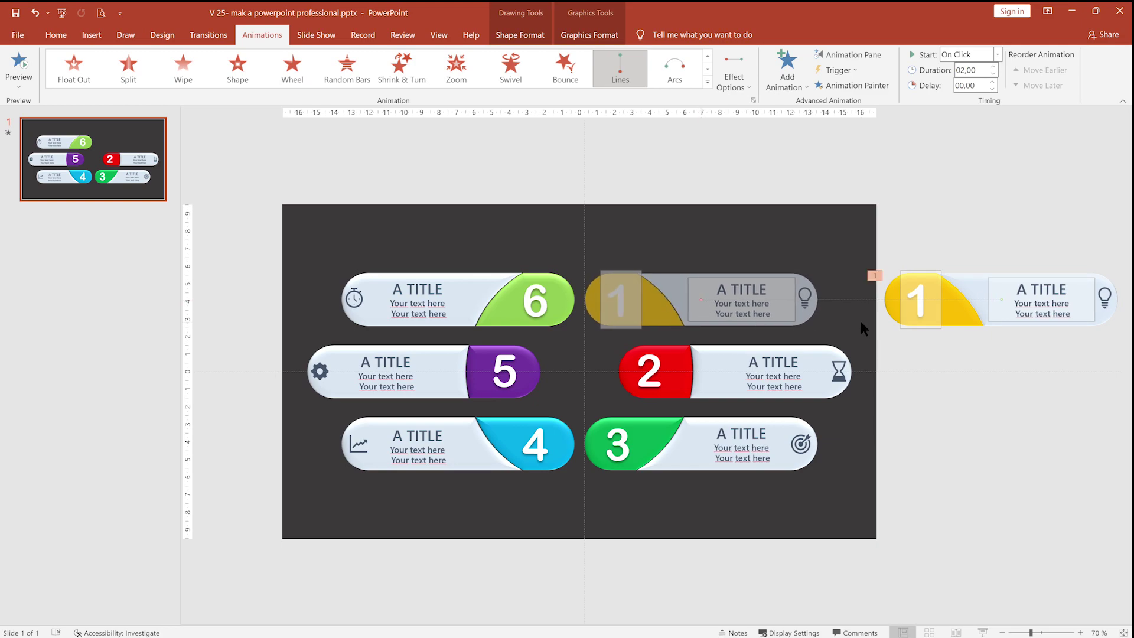
{"action": "left_click", "coordinate": [939, 177]}
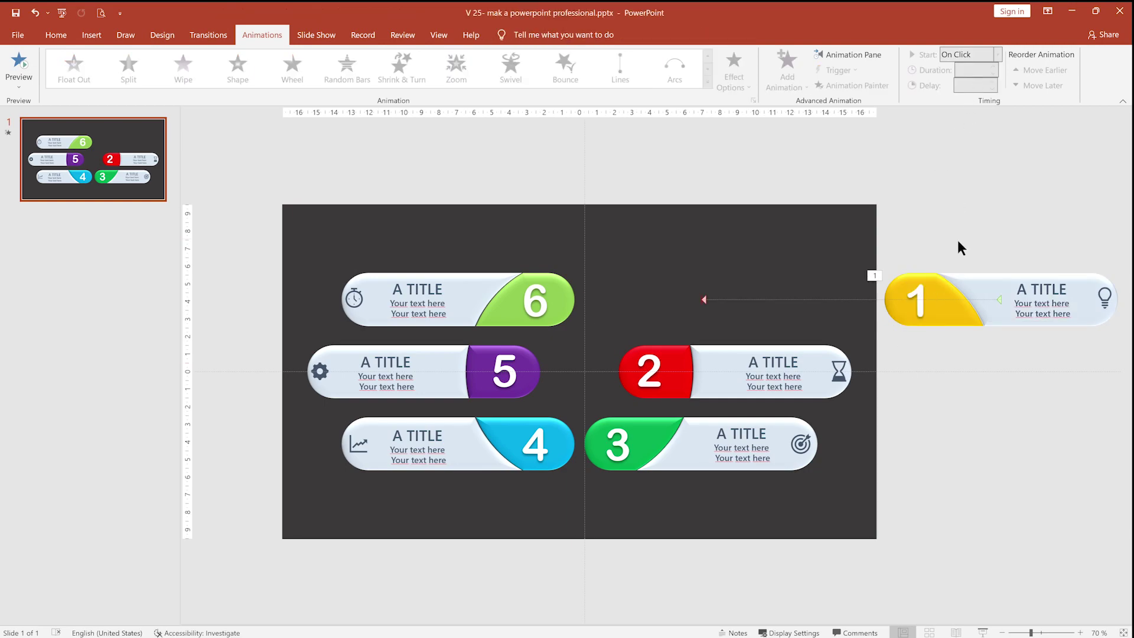
{"action": "left_click", "coordinate": [940, 289]}
{"action": "double_click", "coordinate": [980, 71]}
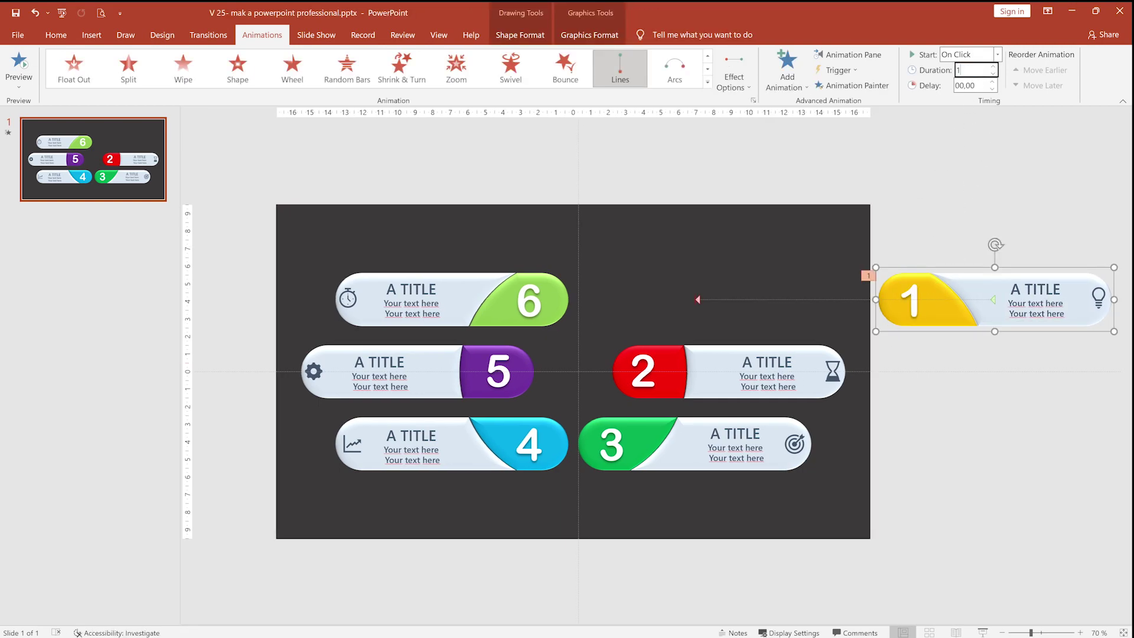
{"action": "left_click", "coordinate": [20, 64]}
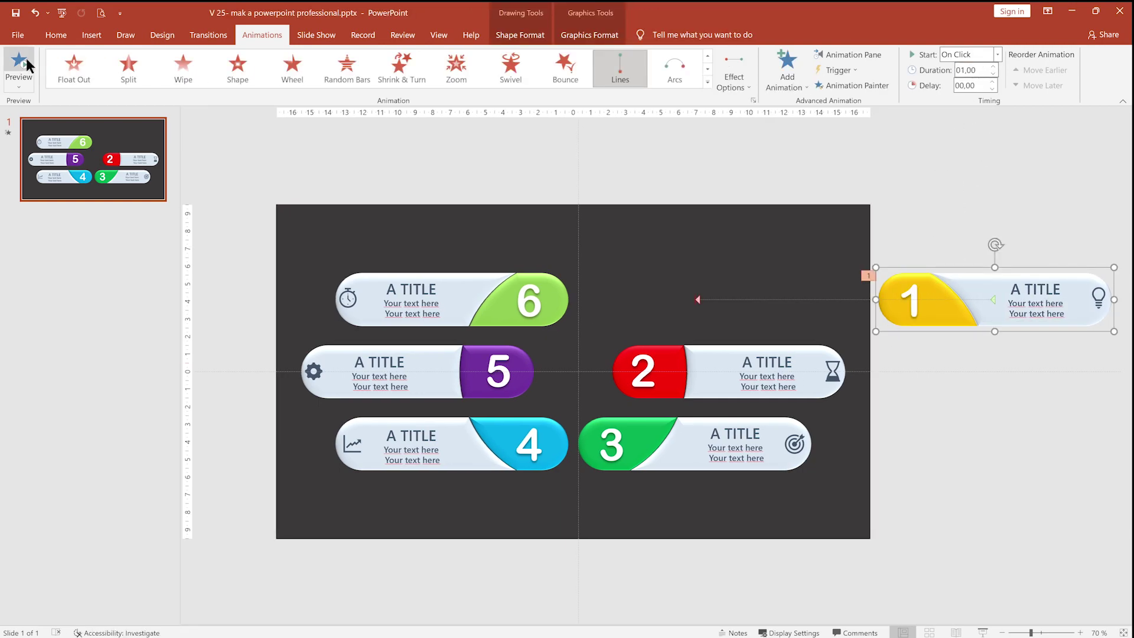
{"action": "left_click", "coordinate": [958, 528]}
- Move the red 2 bar and the green 3 bar off the slide's right edge, below bar 1
{"action": "left_click", "coordinate": [713, 388]}
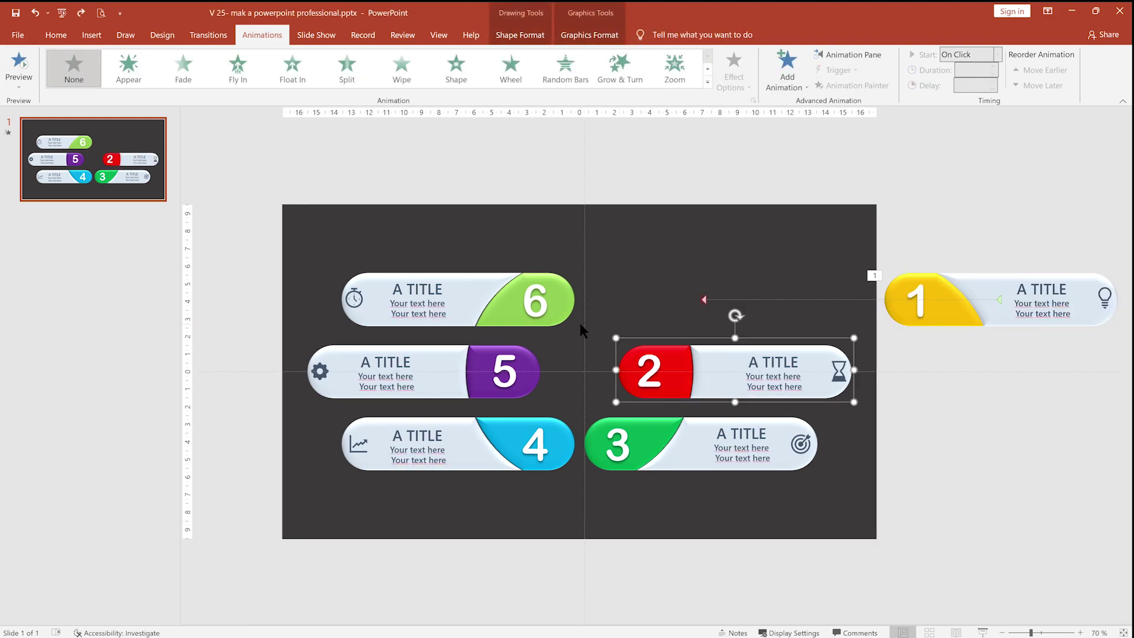
{"action": "left_click_drag", "start_coordinate": [585, 324], "coordinate": [893, 390]}
{"action": "left_click", "coordinate": [636, 432]}
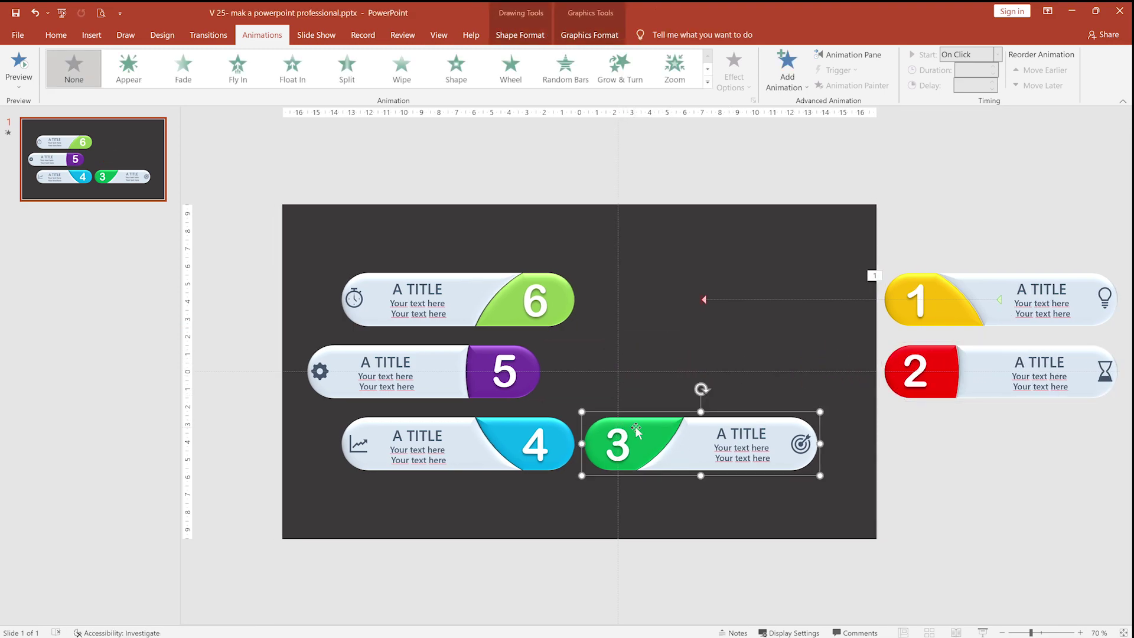
{"action": "left_click_drag", "start_coordinate": [675, 436], "coordinate": [968, 444]}
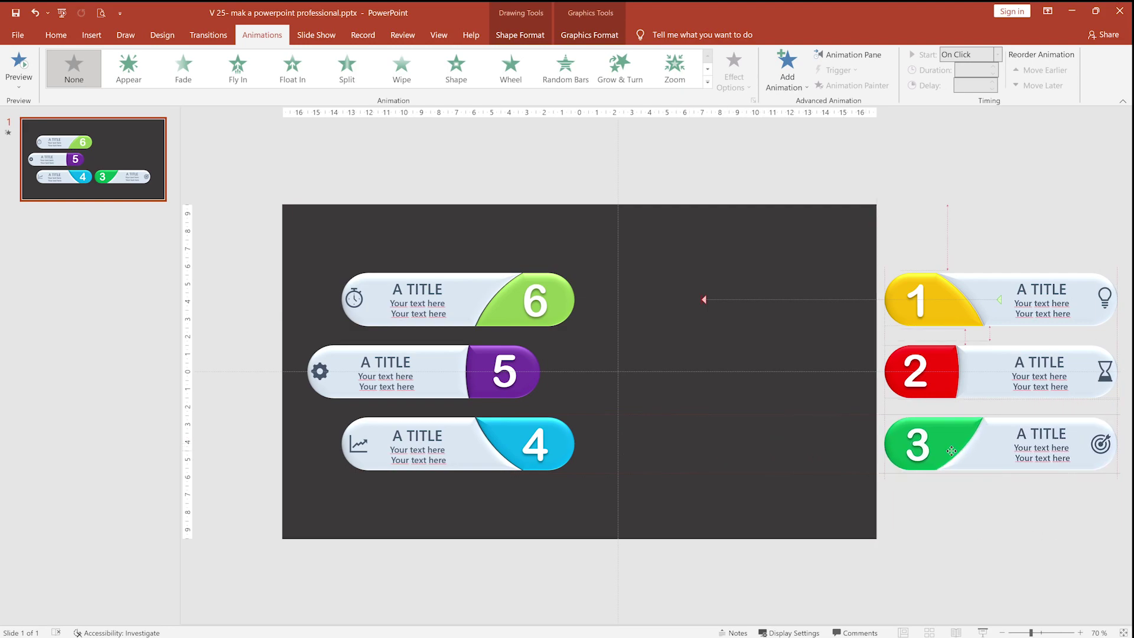
- Use Animation Painter to copy bar 1's slide-in animation to bars 2 and 3
{"action": "left_click", "coordinate": [949, 317]}
{"action": "double_click", "coordinate": [857, 86]}
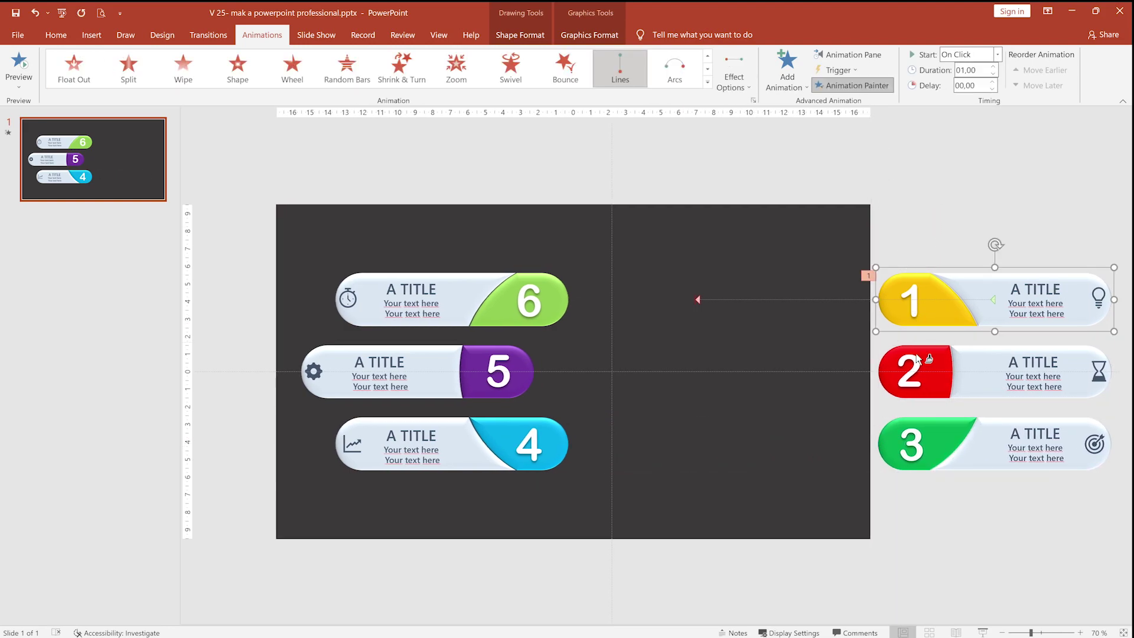
{"action": "left_click", "coordinate": [927, 360]}
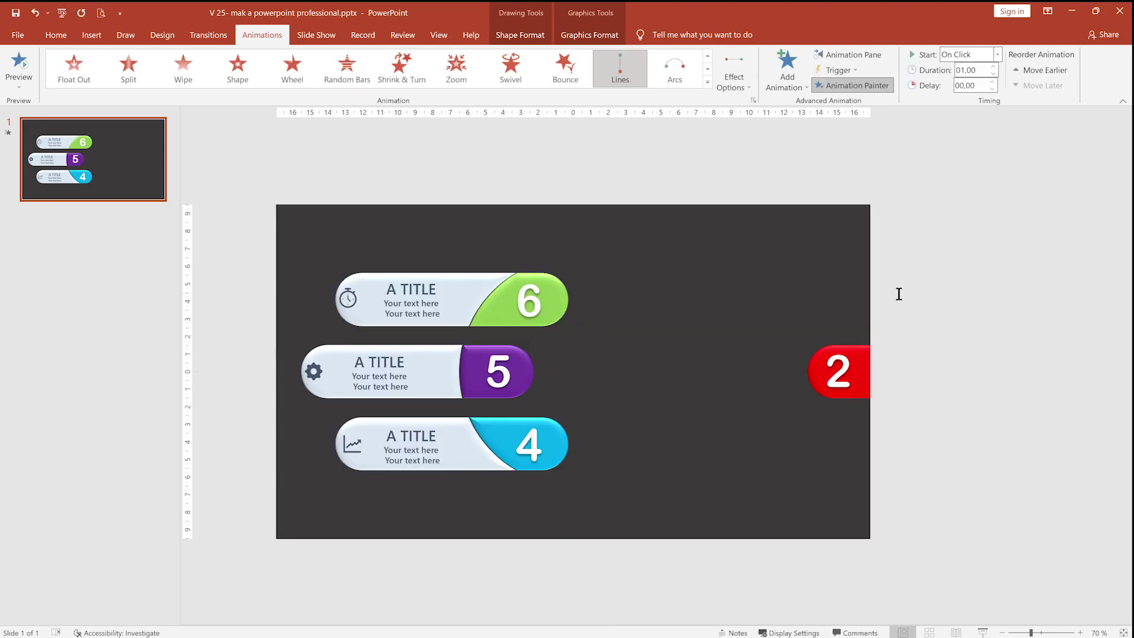
{"action": "left_click", "coordinate": [962, 461]}
- Move the end of bar 2's path to its original spot and preview bars 1–3
{"action": "left_click", "coordinate": [915, 379]}
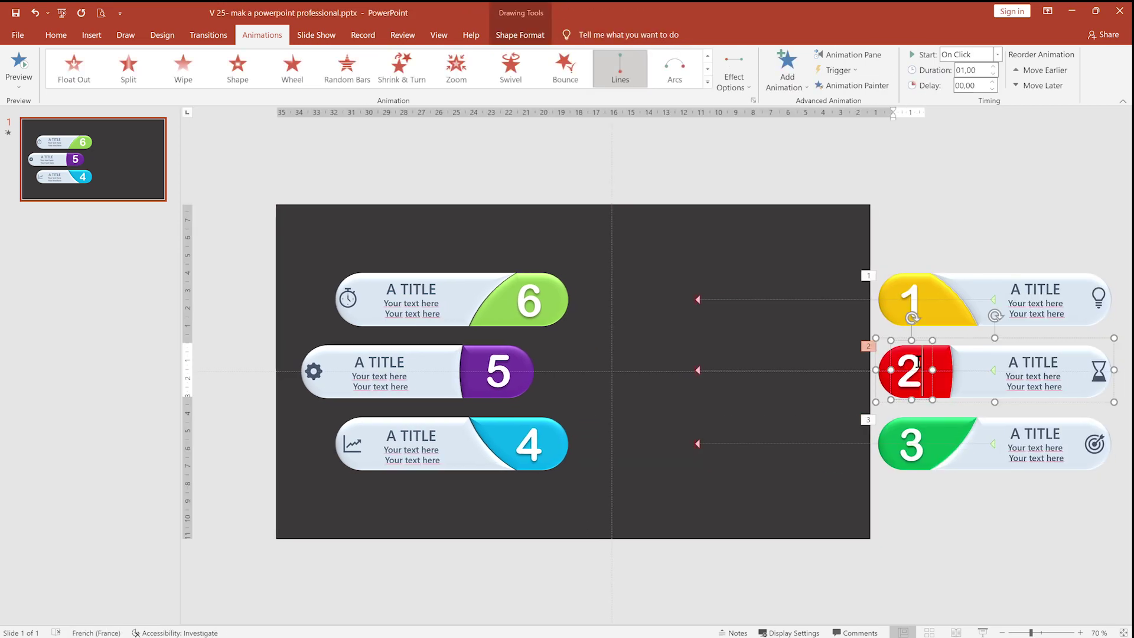
{"action": "left_click", "coordinate": [703, 372]}
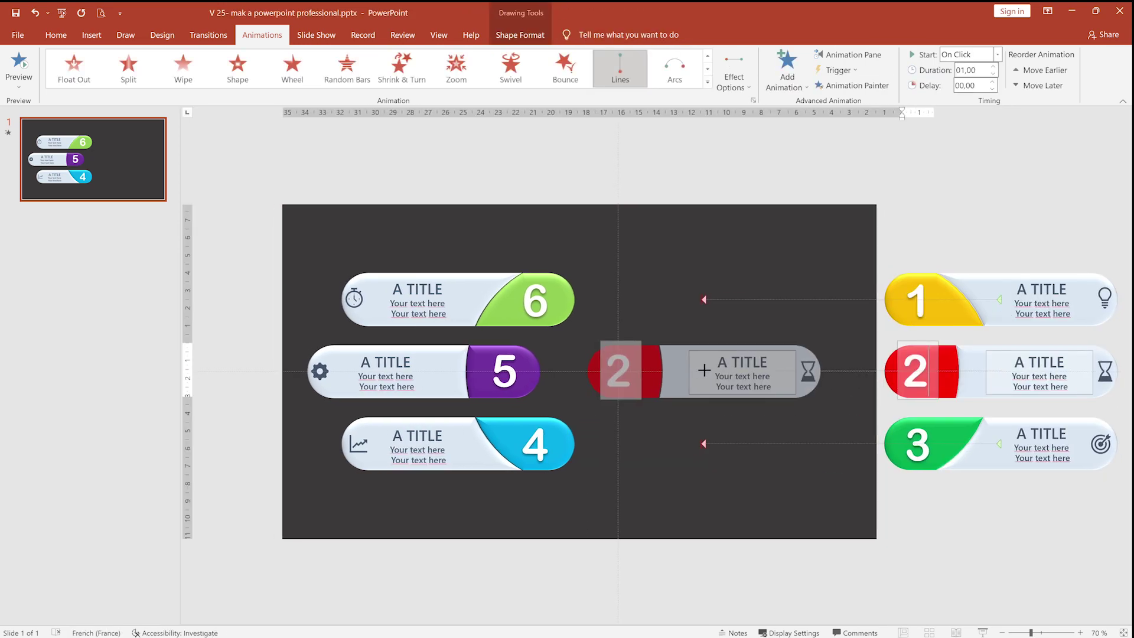
{"action": "left_click_drag", "start_coordinate": [700, 371], "coordinate": [736, 370]}
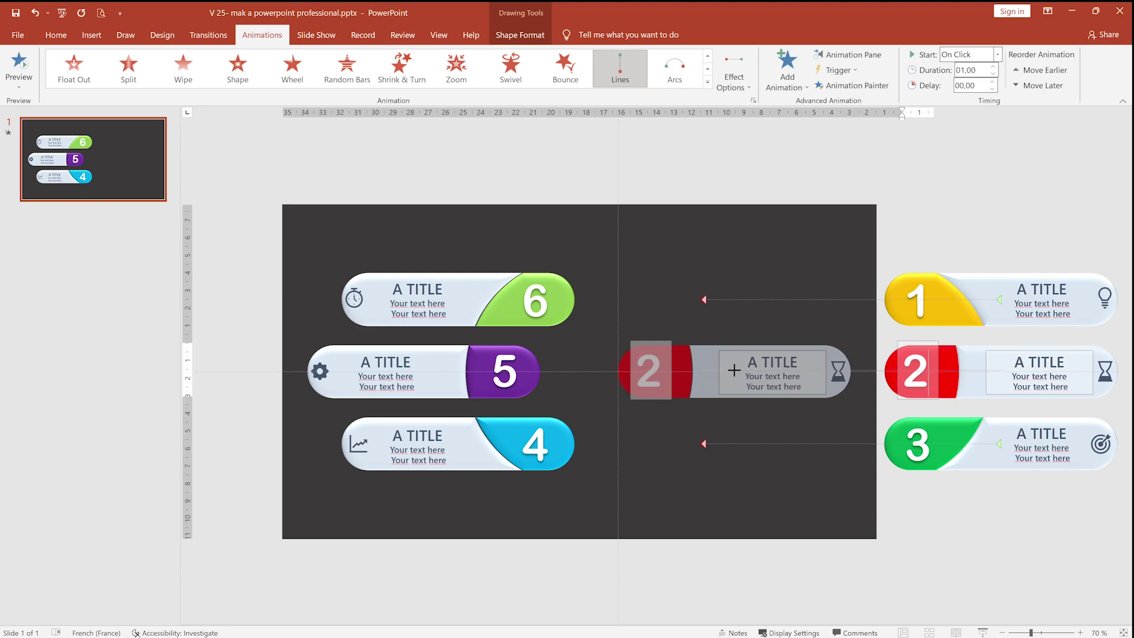
{"action": "left_click", "coordinate": [722, 422]}
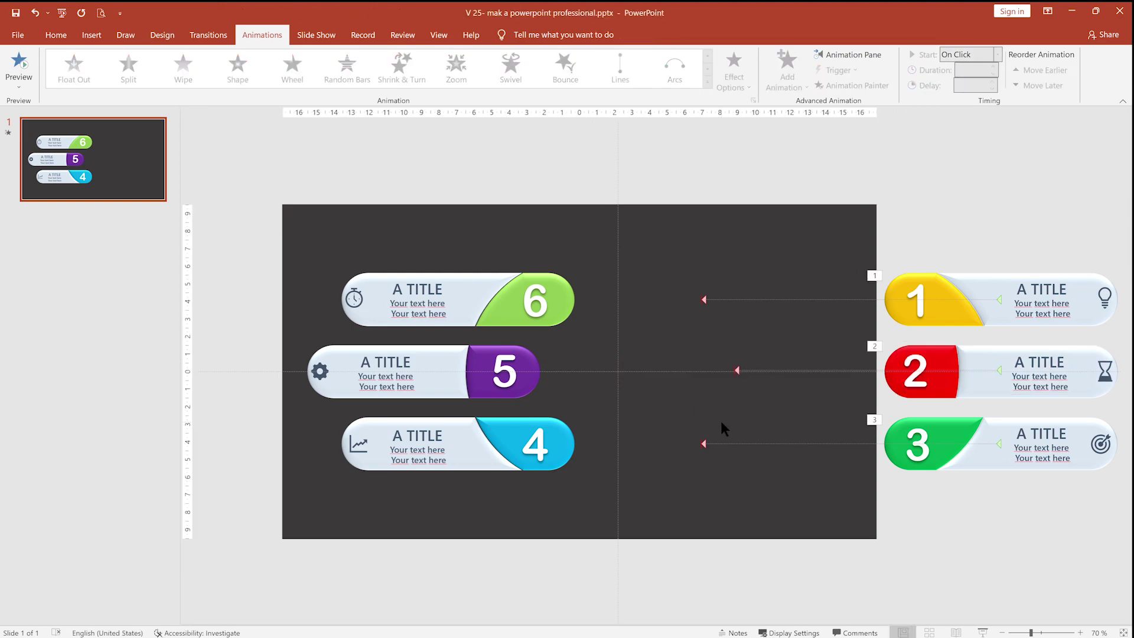
{"action": "left_click", "coordinate": [29, 62]}
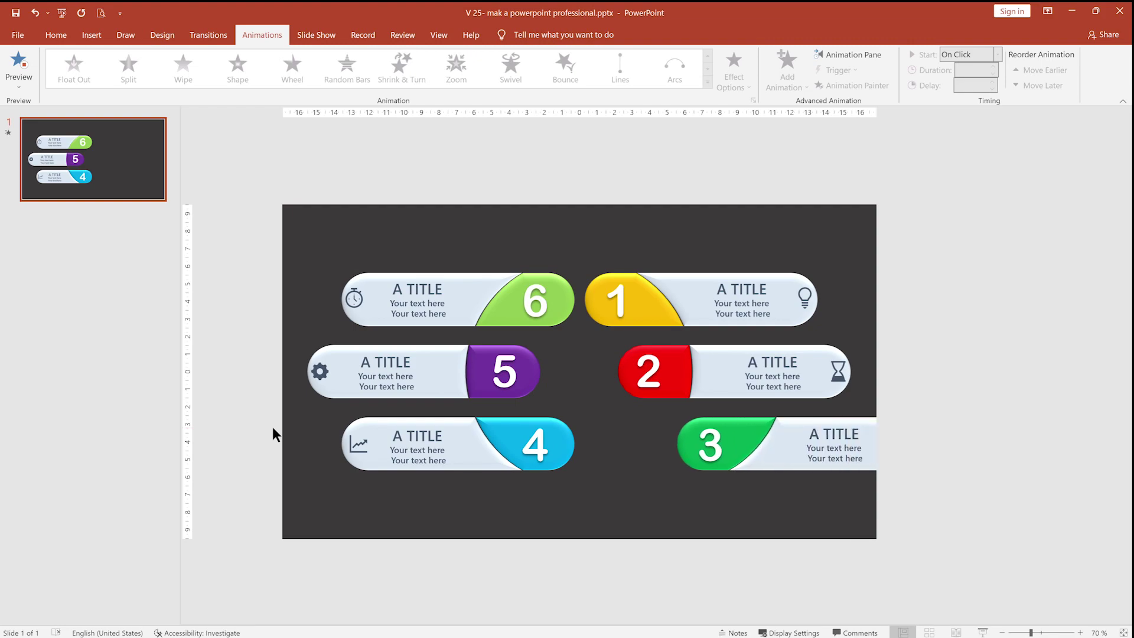
{"action": "left_click", "coordinate": [367, 298]}
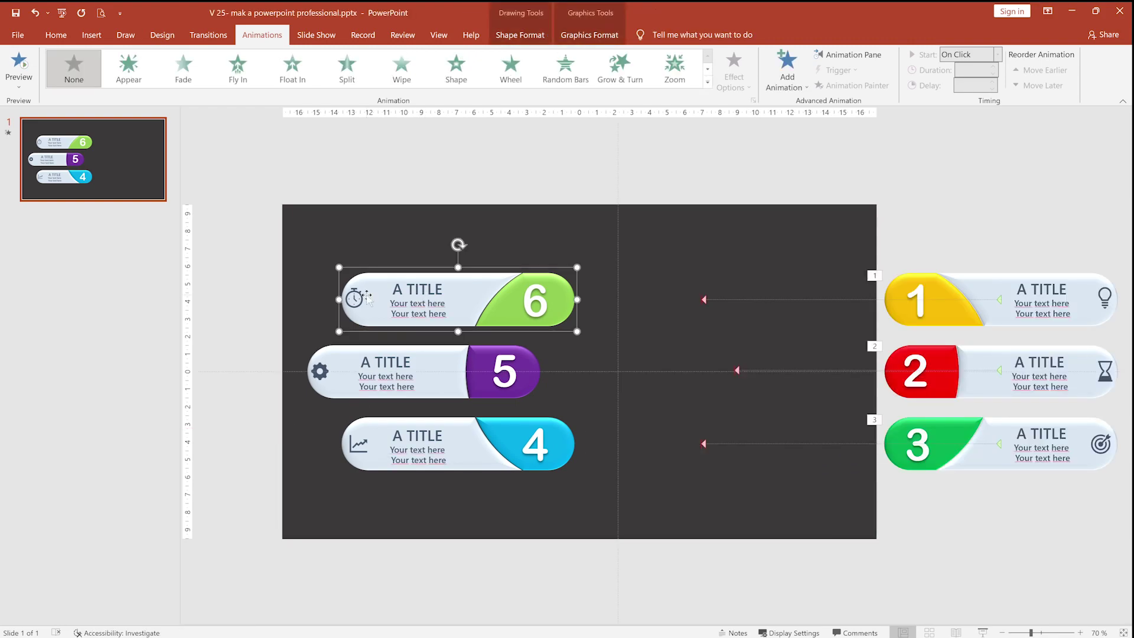
- Apply a Lines motion path to the grouped 6 bar and center a vertical guide
{"action": "left_click", "coordinate": [707, 83]}
{"action": "left_click", "coordinate": [71, 408]}
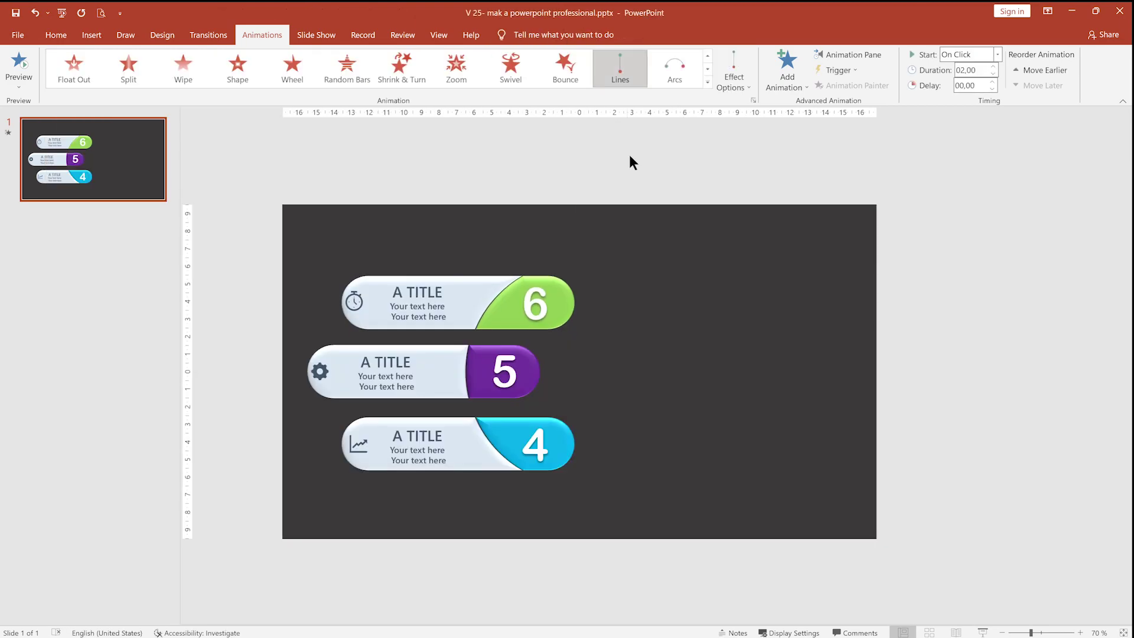
{"action": "left_click", "coordinate": [739, 80]}
{"action": "left_click", "coordinate": [755, 160]}
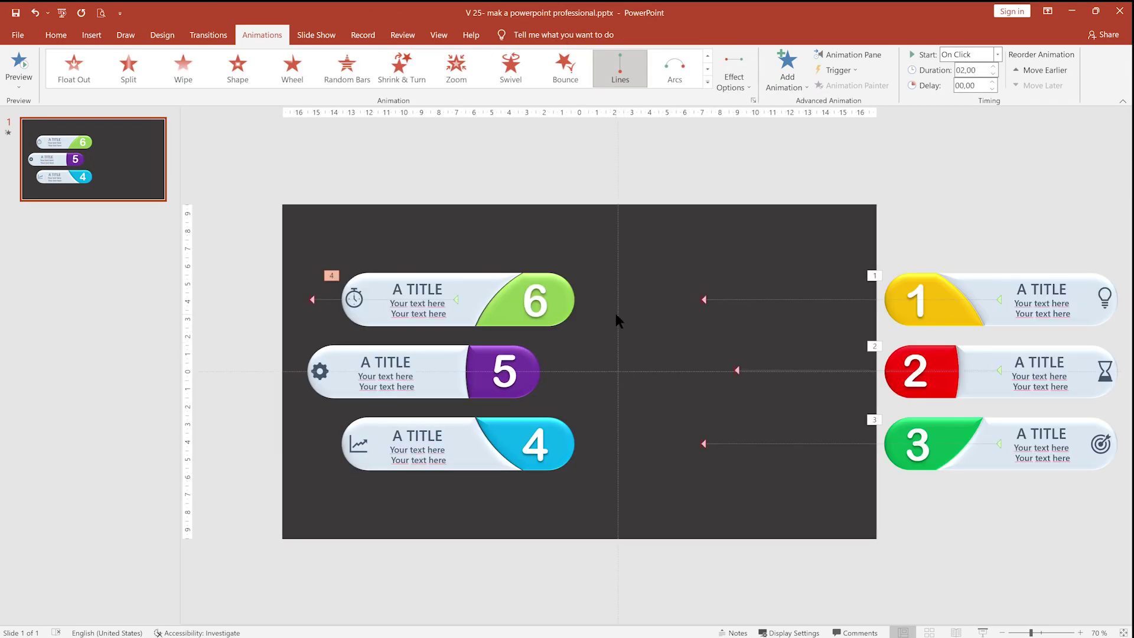
{"action": "left_click_drag", "start_coordinate": [614, 311], "coordinate": [576, 316]}
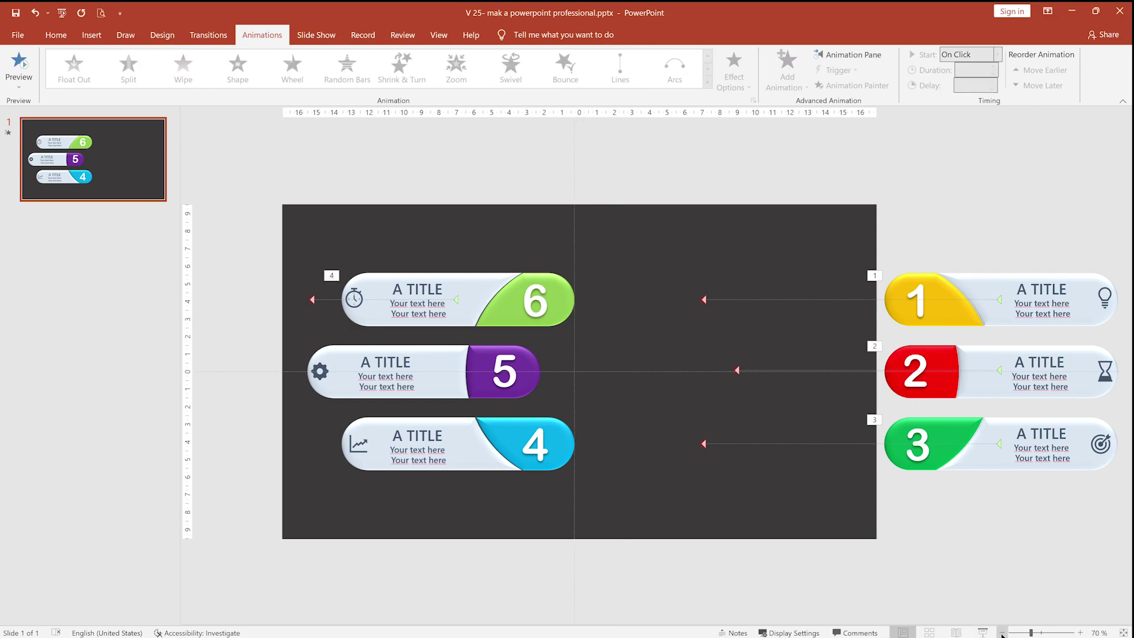
- Move the 6 bar off the left edge, set its path to Right, end it at the original spot, then preview
{"action": "left_click", "coordinate": [1002, 633]}
{"action": "left_click", "coordinate": [562, 302]}
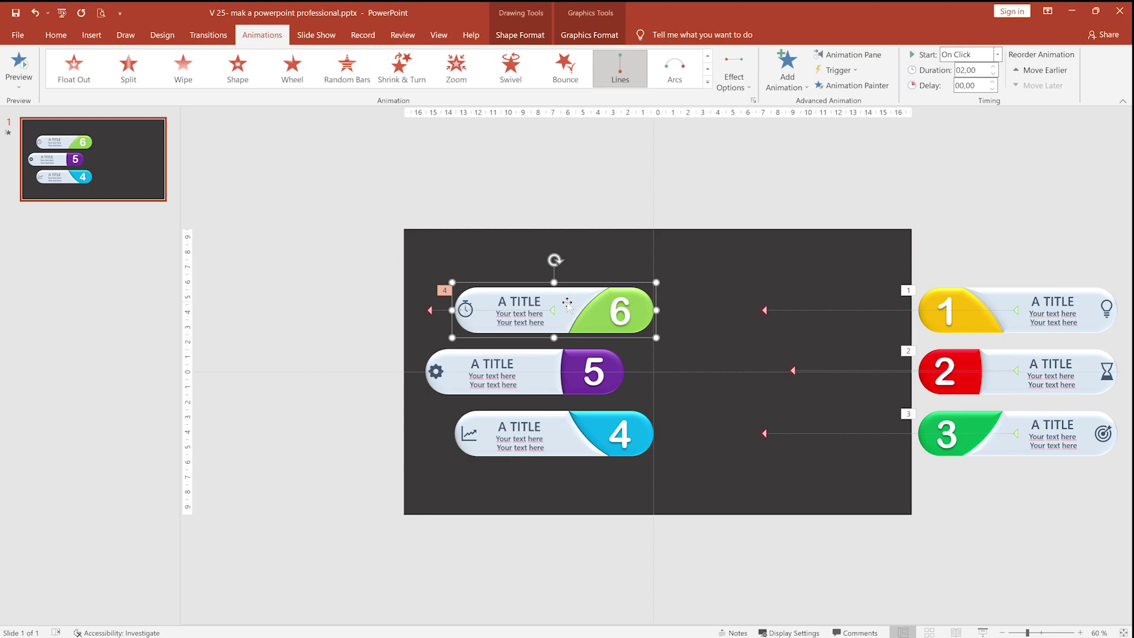
{"action": "mouse_move", "coordinate": [567, 304]}
{"action": "left_mouse_down"}
{"action": "mouse_move", "coordinate": [293, 298]}
{"action": "mouse_move", "coordinate": [314, 297]}
{"action": "left_mouse_up"}
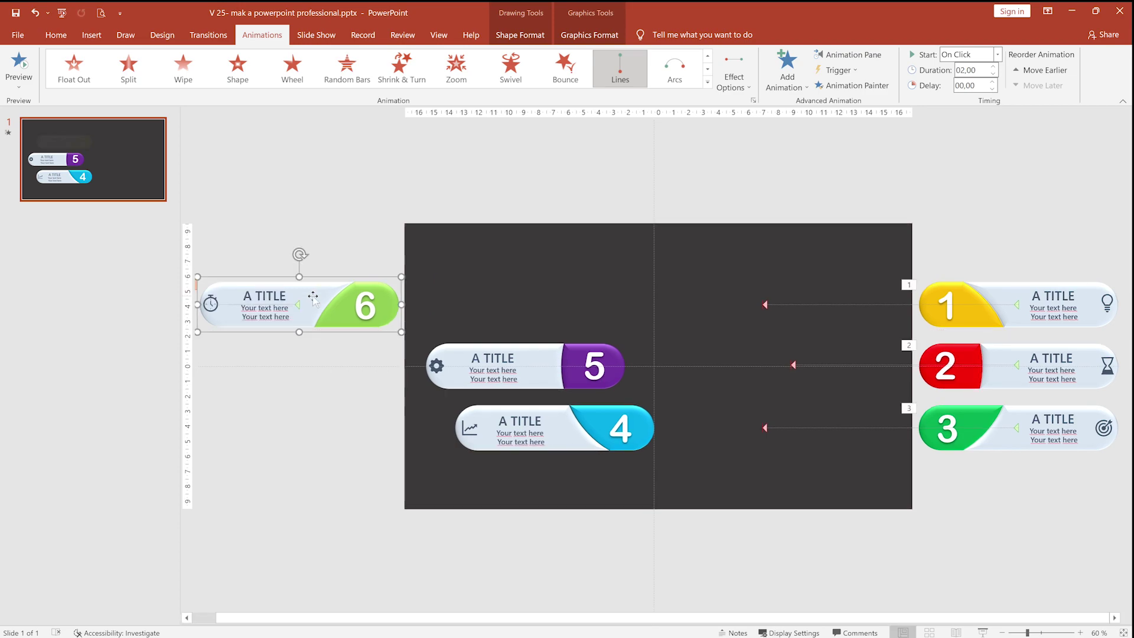
{"action": "left_click", "coordinate": [734, 79]}
{"action": "left_click", "coordinate": [751, 187]}
{"action": "left_click_drag", "start_coordinate": [431, 308], "coordinate": [567, 310]}
{"action": "left_click_drag", "start_coordinate": [556, 311], "coordinate": [556, 312]}
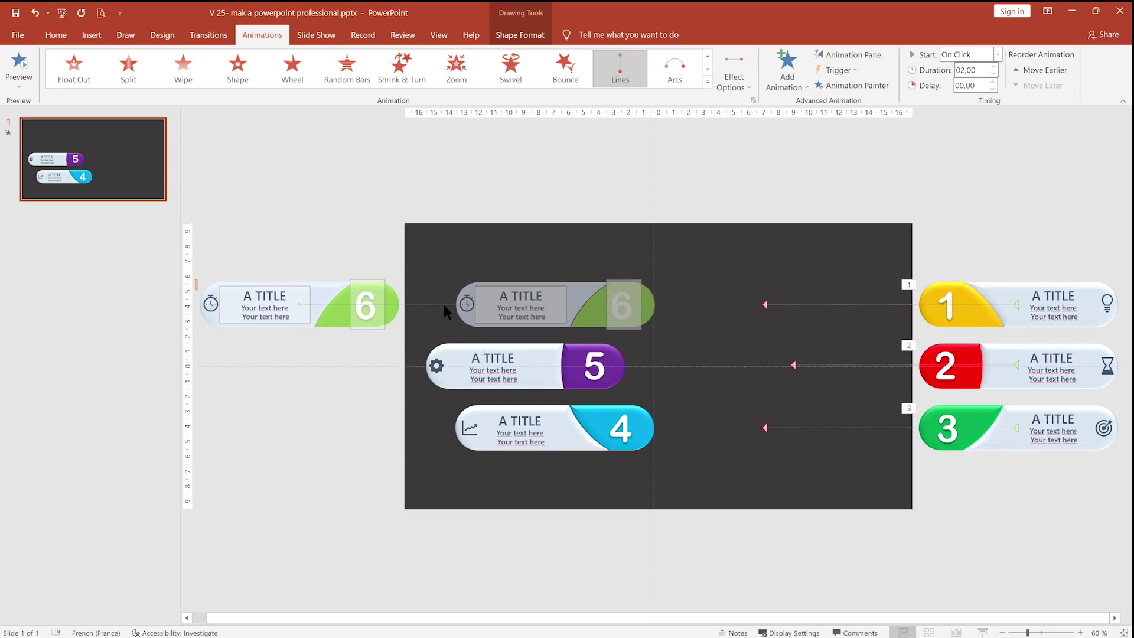
{"action": "left_click", "coordinate": [19, 63]}
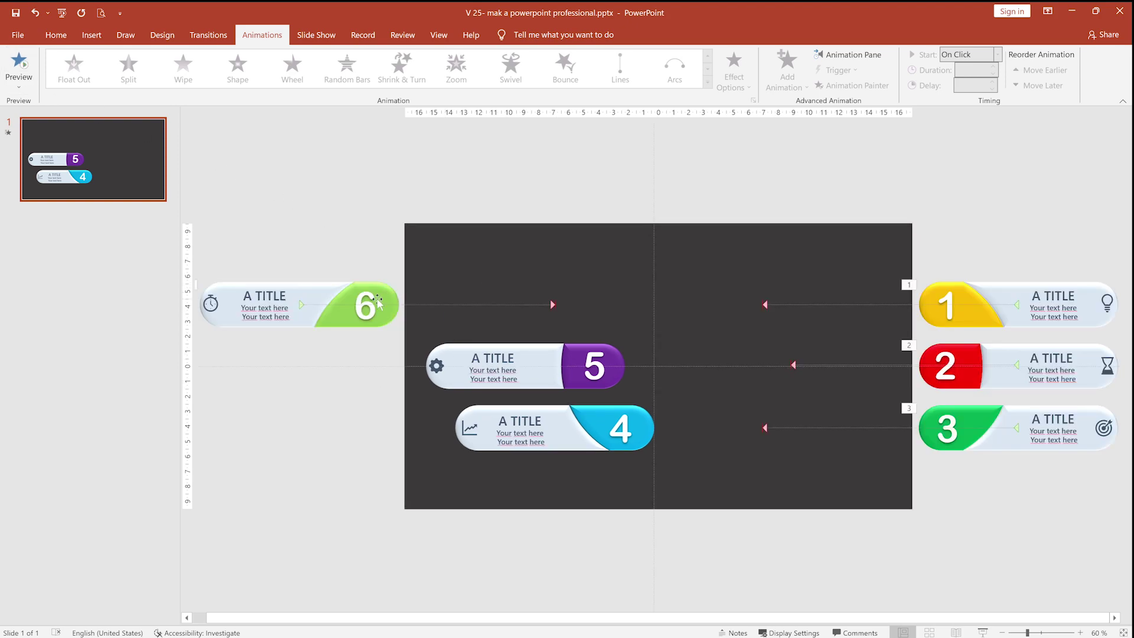
- Move the 5 and 4 bars off the slide's left edge, stacked under the 6 bar
{"action": "left_click", "coordinate": [378, 301]}
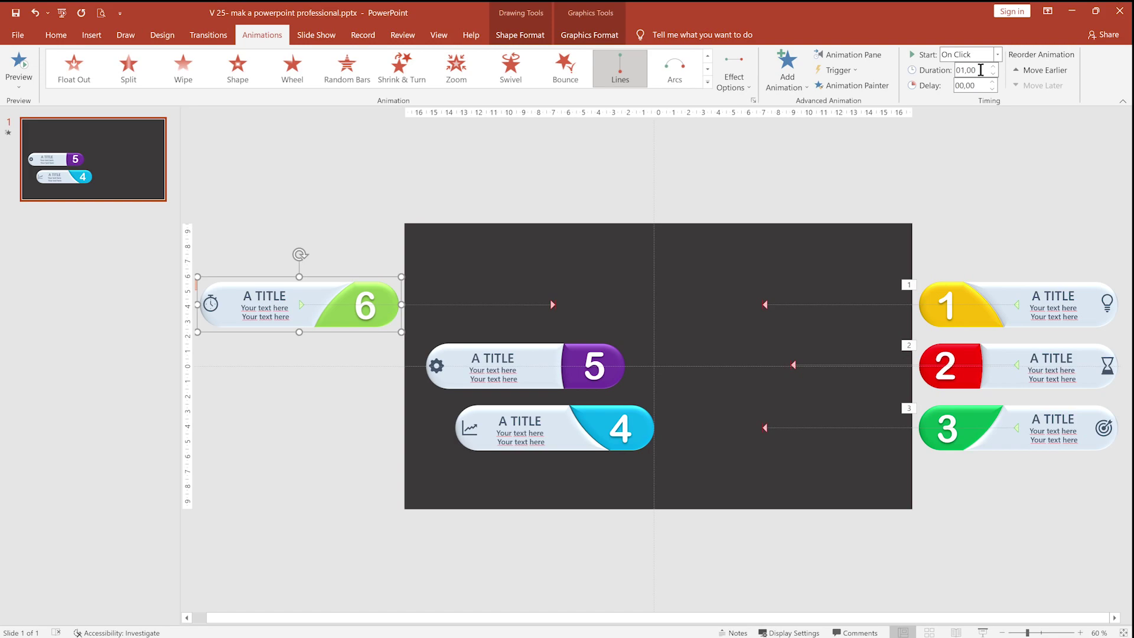
{"action": "left_click", "coordinate": [313, 413]}
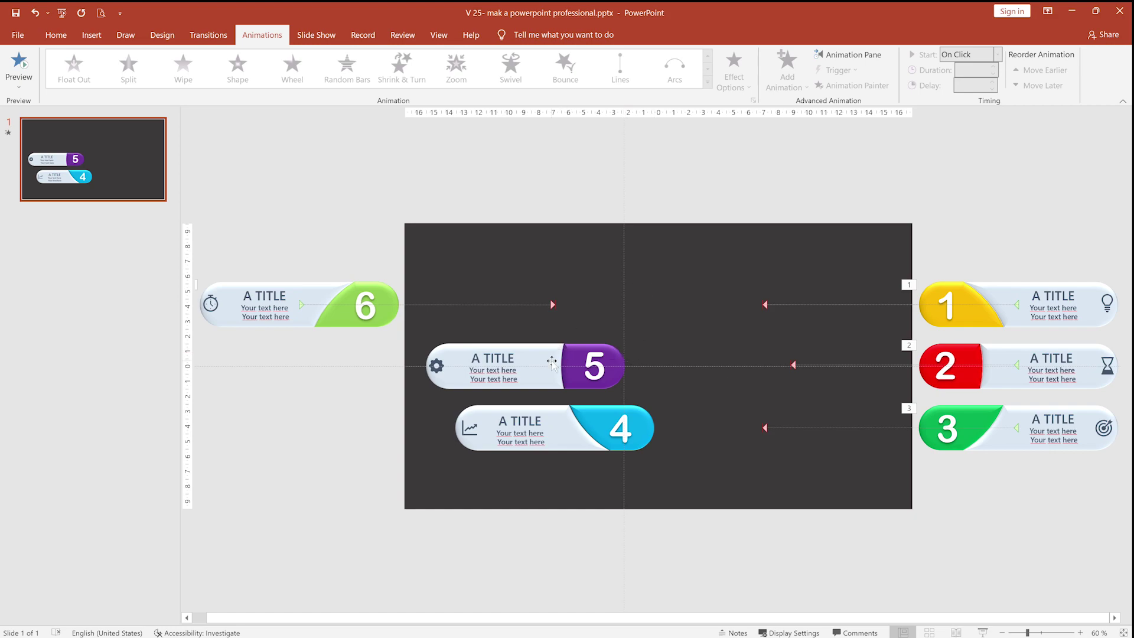
{"action": "left_click_drag", "start_coordinate": [478, 357], "coordinate": [236, 345]}
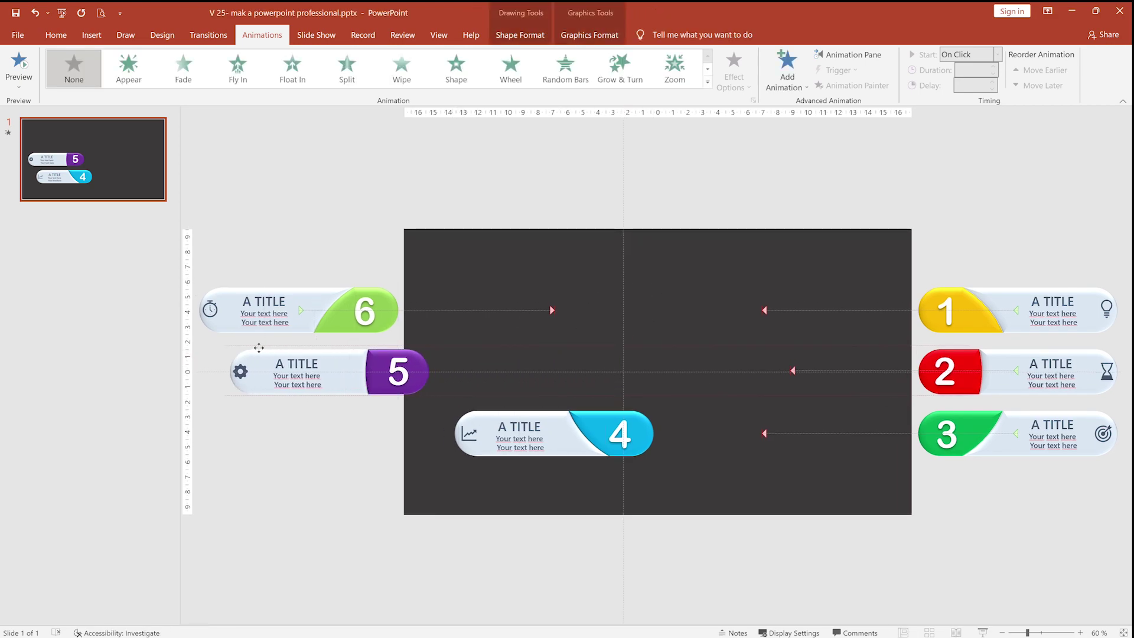
{"action": "left_click", "coordinate": [559, 431]}
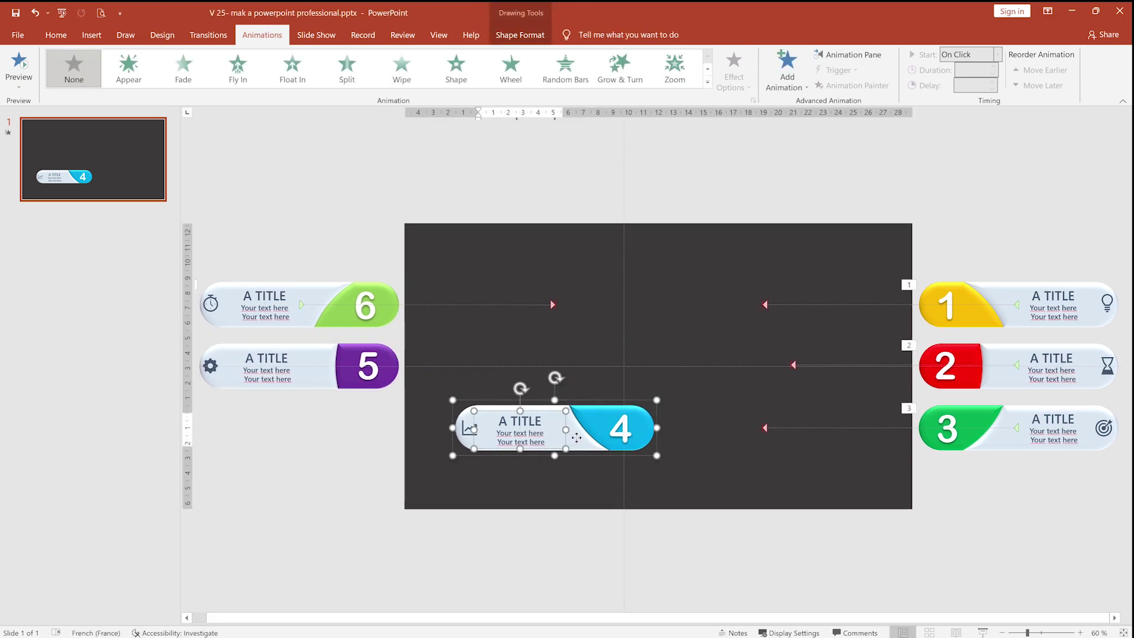
{"action": "left_click_drag", "start_coordinate": [647, 452], "coordinate": [386, 444]}
- Copy bar 6's animation to bars 5 and 4 and shorten bar 5's path end
{"action": "left_click", "coordinate": [315, 318]}
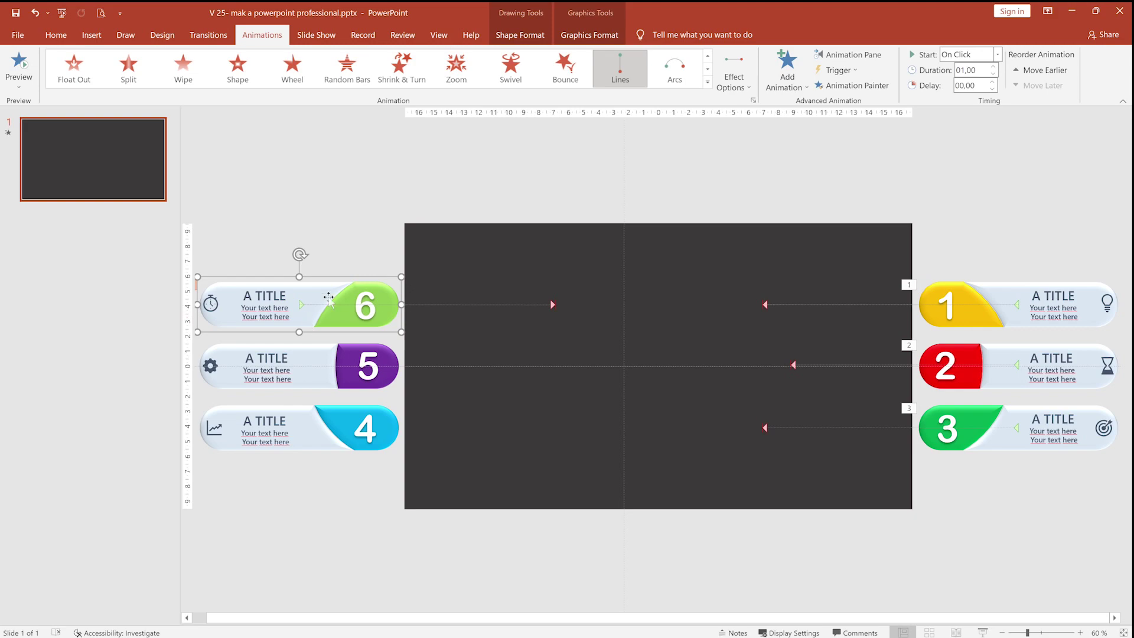
{"action": "double_click", "coordinate": [864, 86]}
{"action": "left_click", "coordinate": [321, 375]}
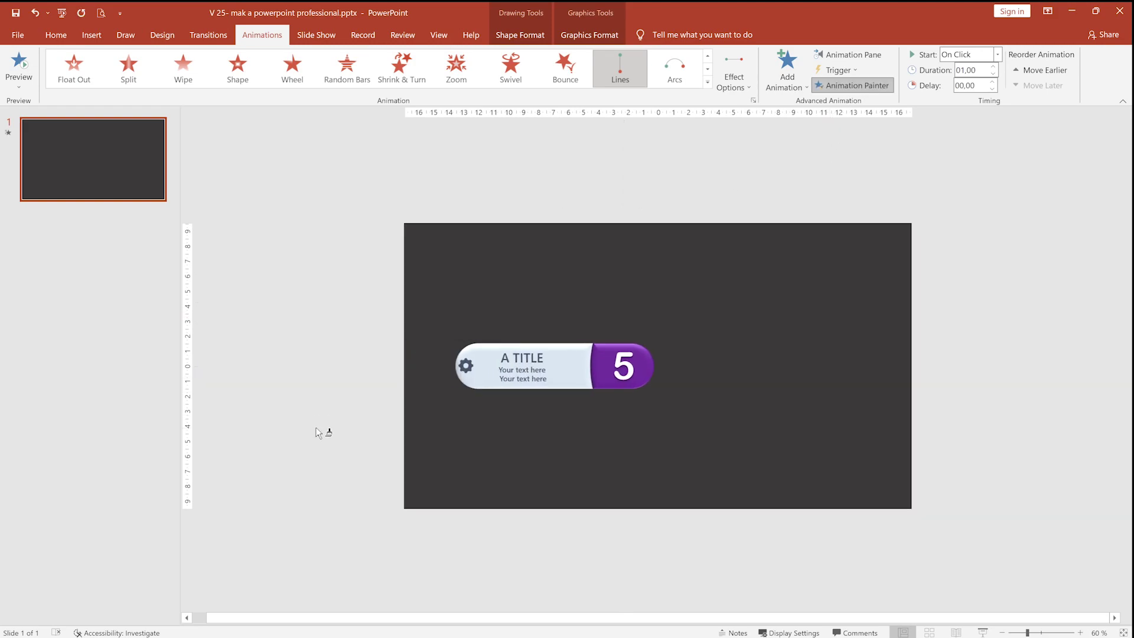
{"action": "left_click", "coordinate": [318, 447]}
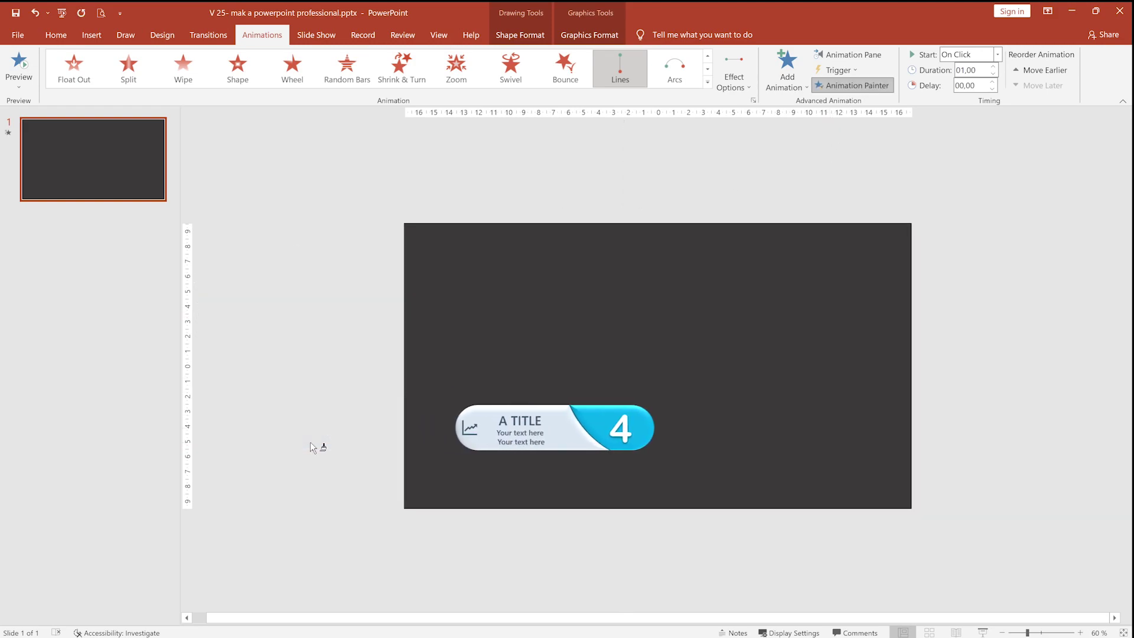
{"action": "key", "text": "Escape"}
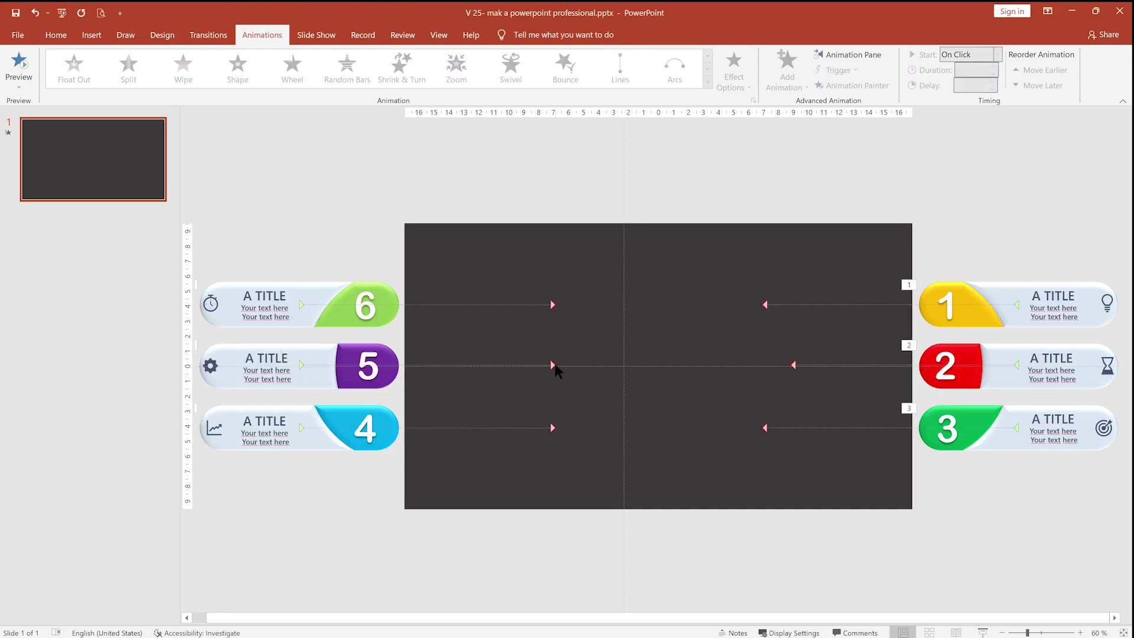
{"action": "left_click", "coordinate": [553, 365]}
{"action": "left_click_drag", "start_coordinate": [556, 365], "coordinate": [526, 366]}
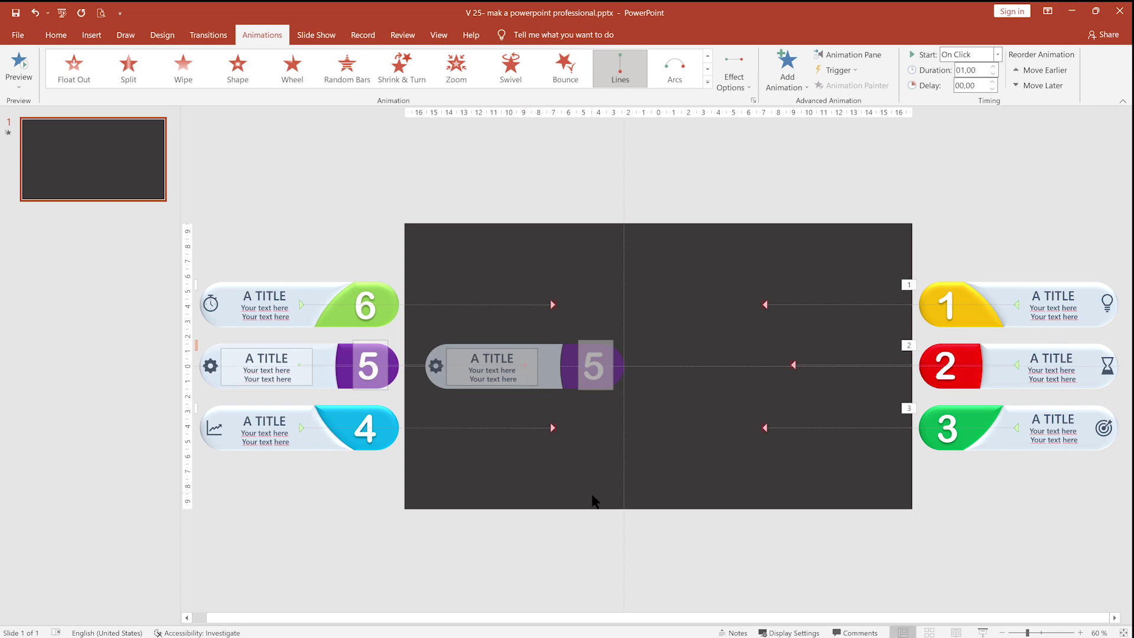
{"action": "key", "text": "Escape"}
{"action": "key", "text": "F5"}
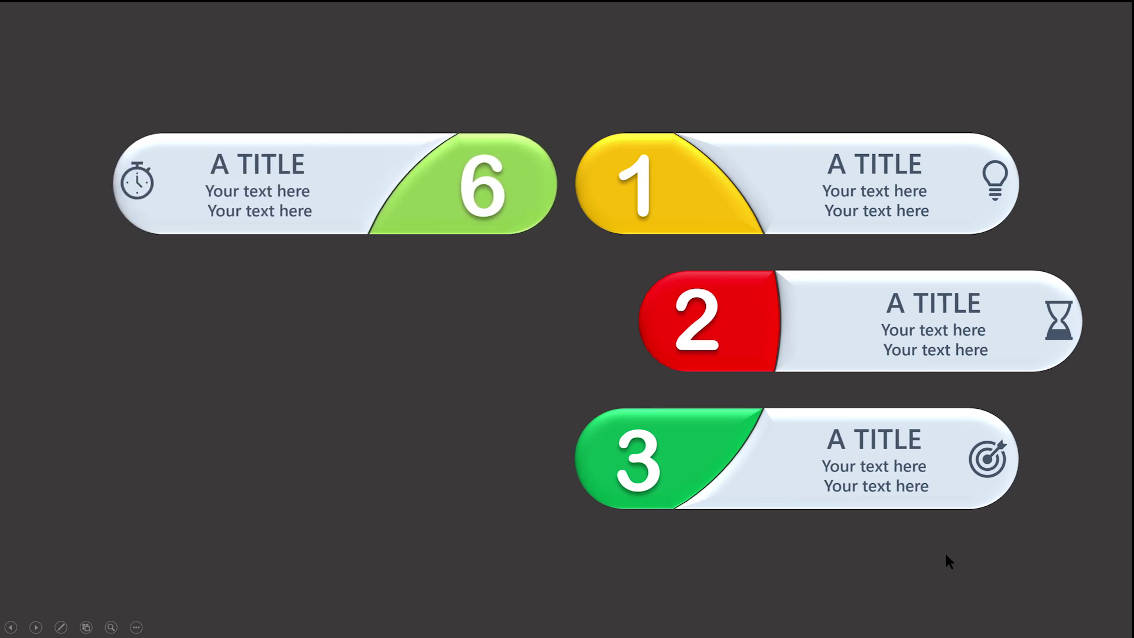
{"action": "key", "text": "Escape"}
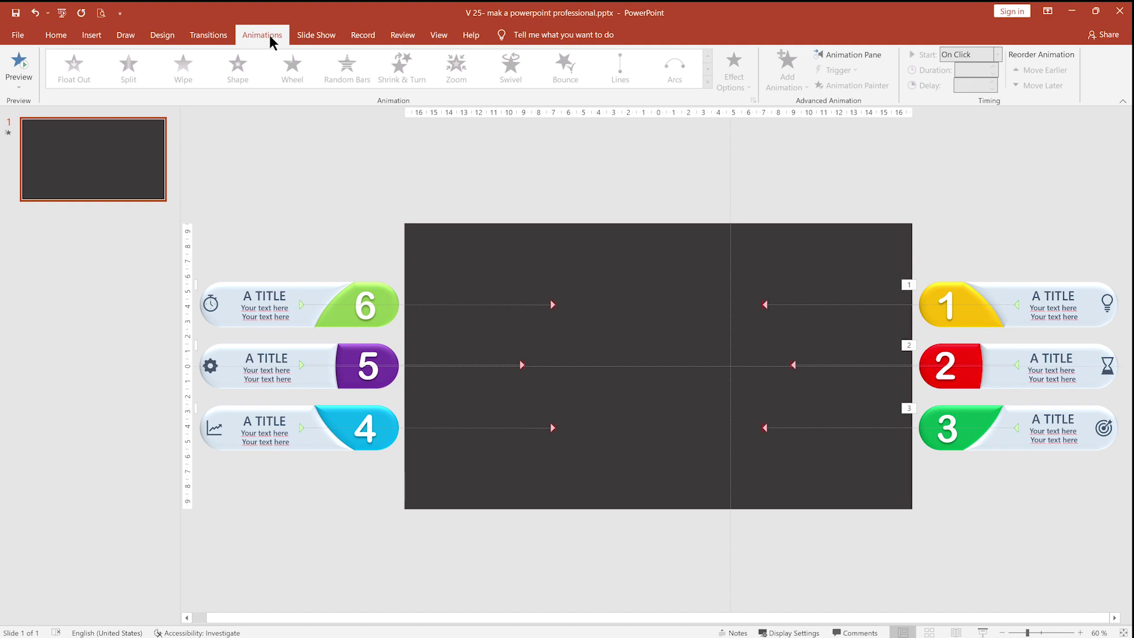
- In the Animation Pane, order the animations as 4, 5, 6 after bars 1–3, then start the slideshow
{"action": "left_click", "coordinate": [826, 53]}
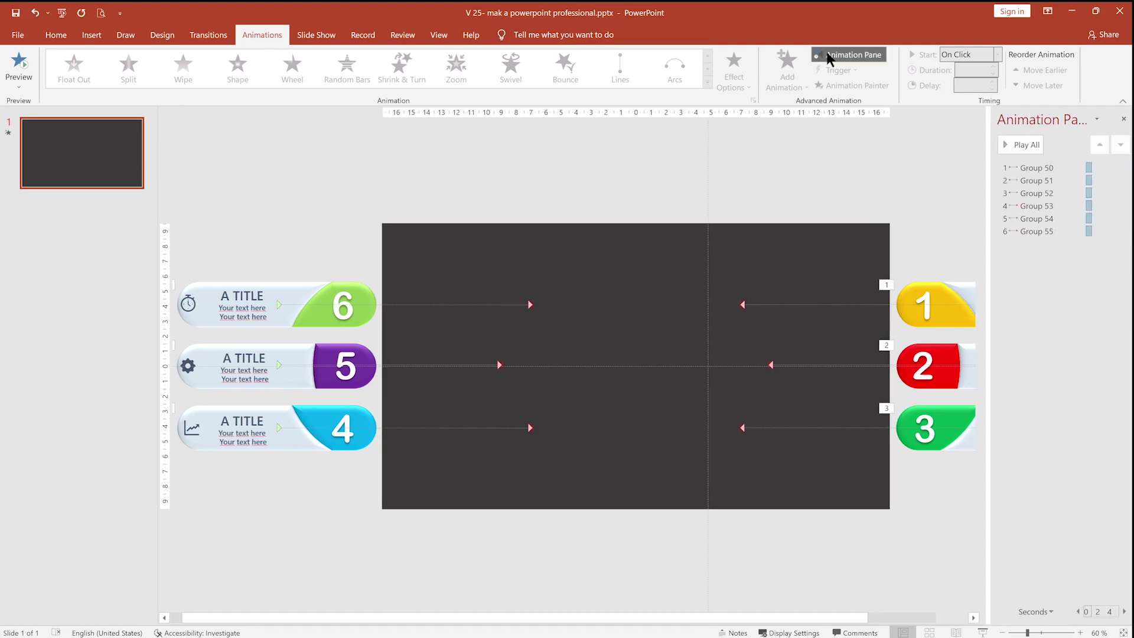
{"action": "left_click", "coordinate": [1008, 168]}
{"action": "left_click", "coordinate": [1028, 181]}
{"action": "left_click", "coordinate": [1032, 194]}
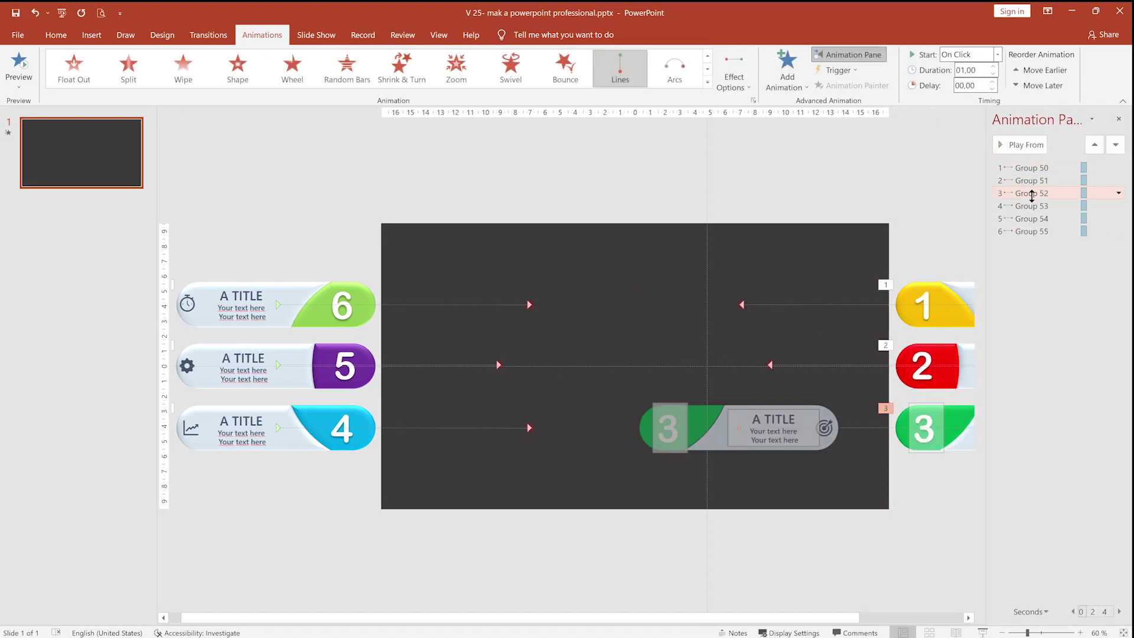
{"action": "left_click", "coordinate": [1031, 206]}
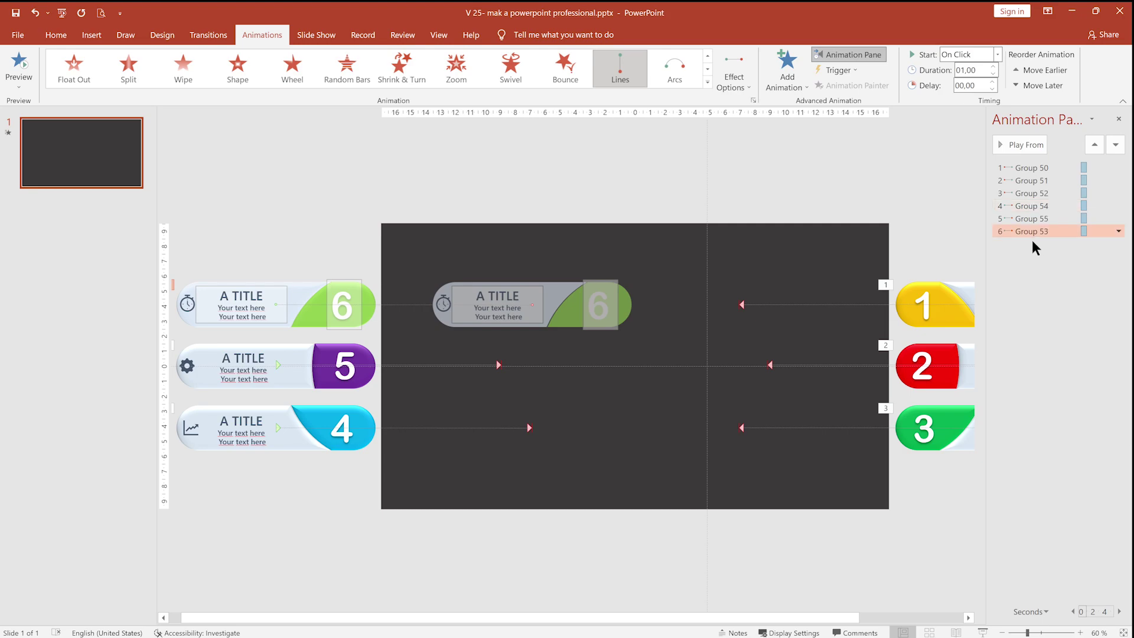
{"action": "left_click", "coordinate": [1029, 220]}
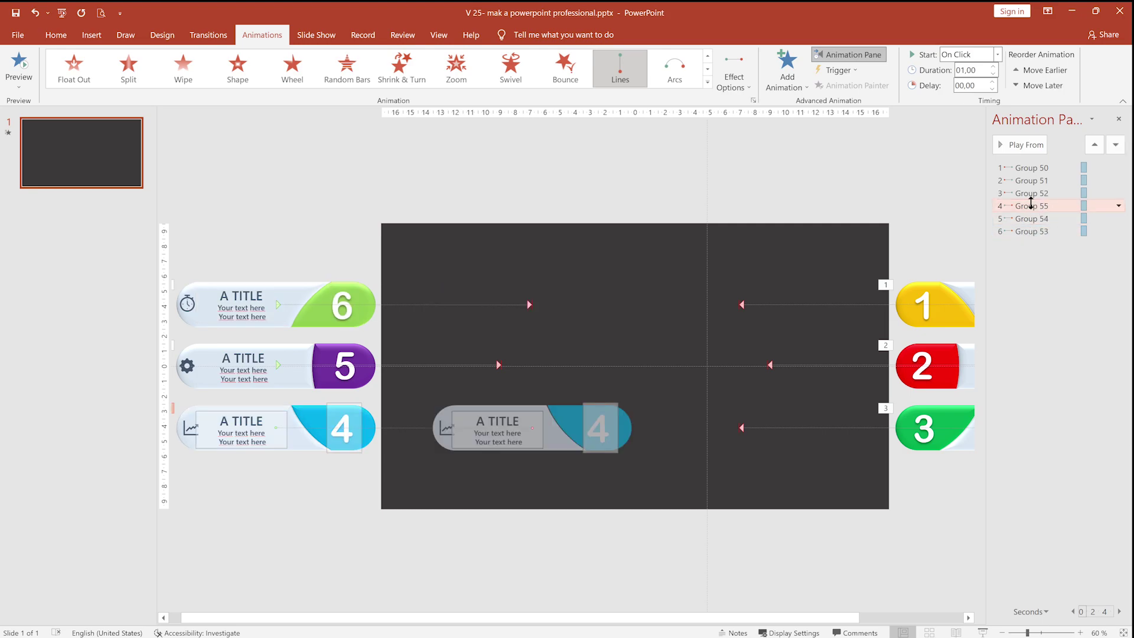
{"action": "left_click", "coordinate": [984, 631]}
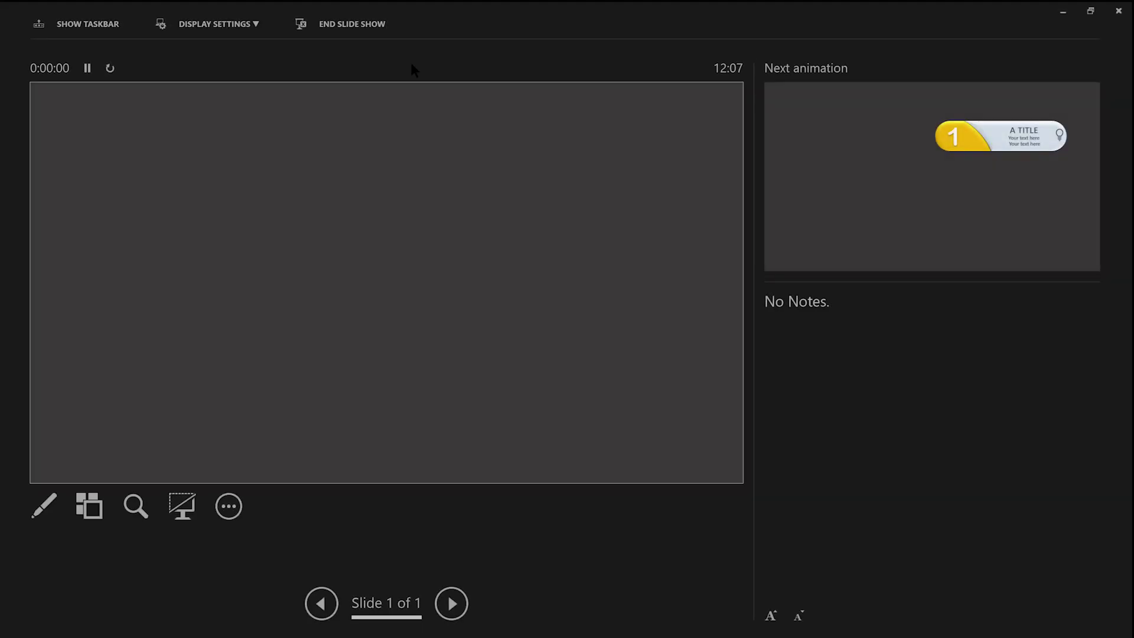
{"action": "left_click", "coordinate": [197, 22]}
{"action": "left_click", "coordinate": [202, 38]}
{"action": "left_click", "coordinate": [878, 549]}
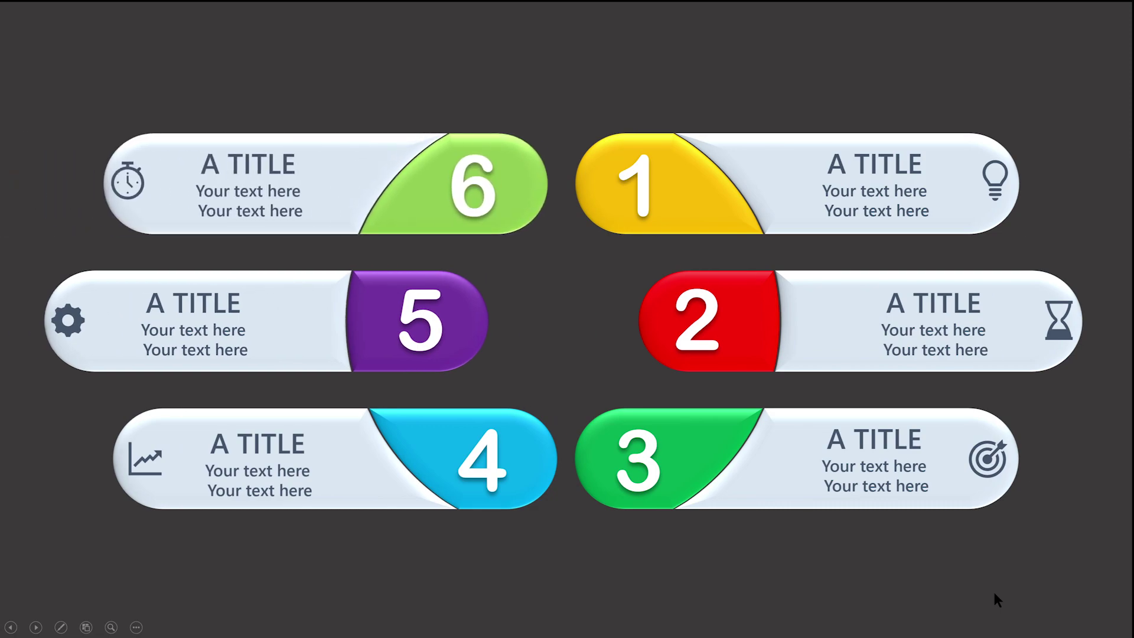
{"action": "key", "text": "Escape"}
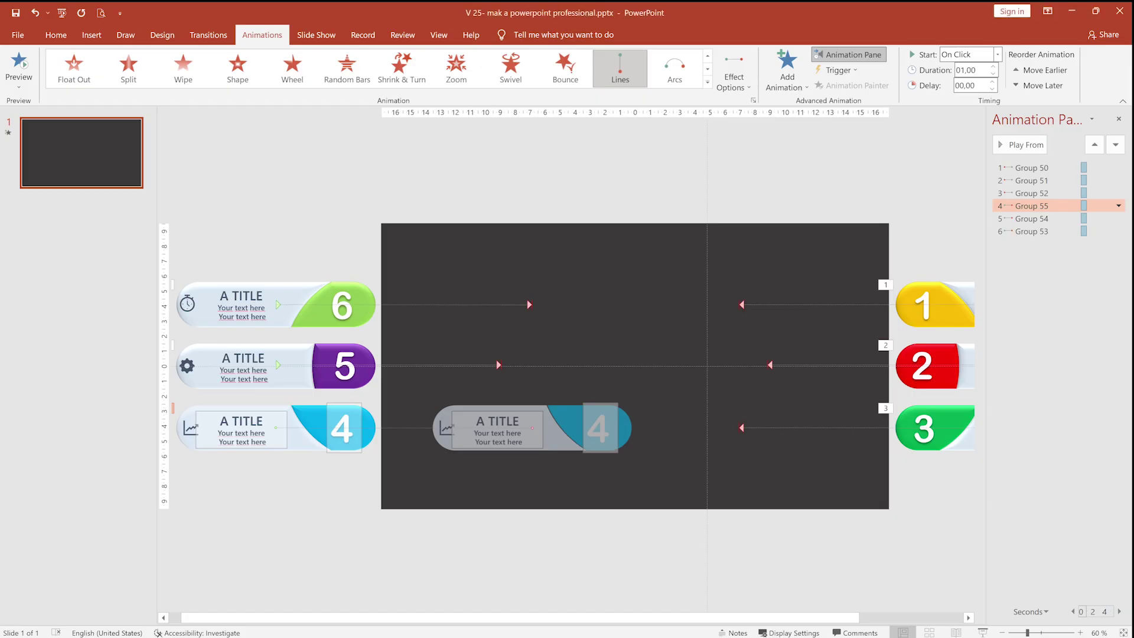